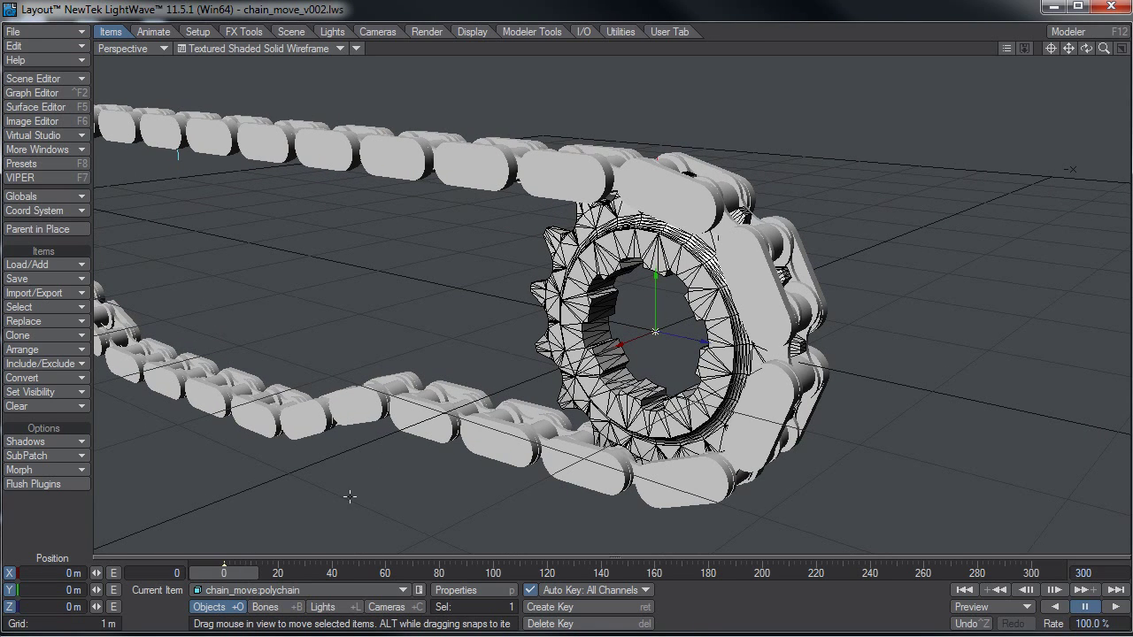
Select the driver sprocket in the perspective view of the chain scene.
alt+drag(750, 259, 441, 108)
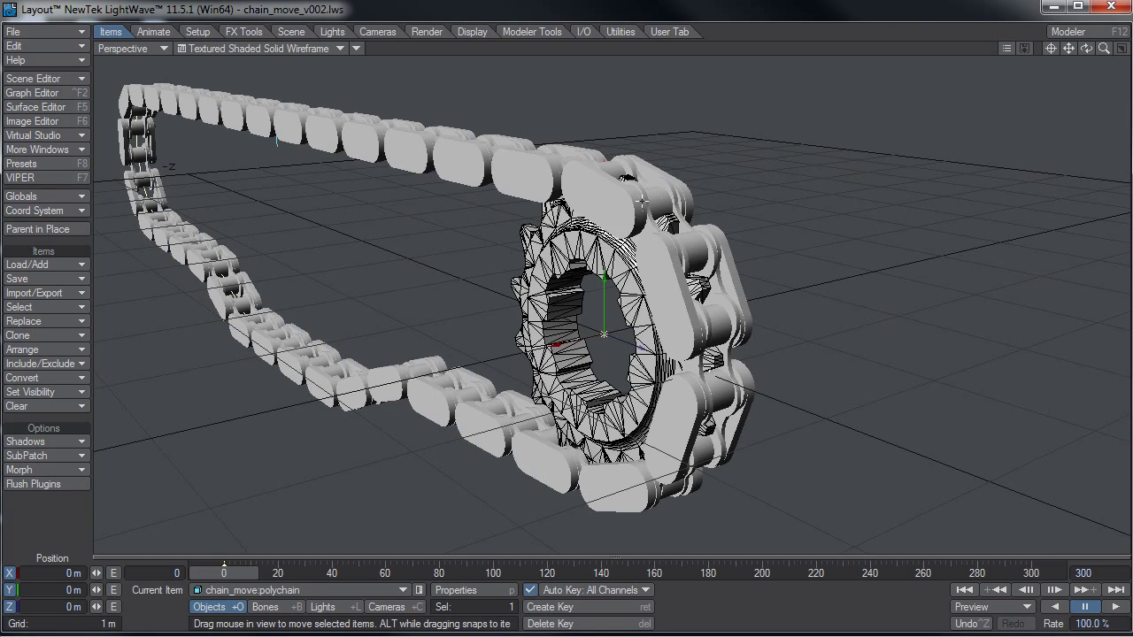
scroll(643, 201, up, 4)
click(531, 164)
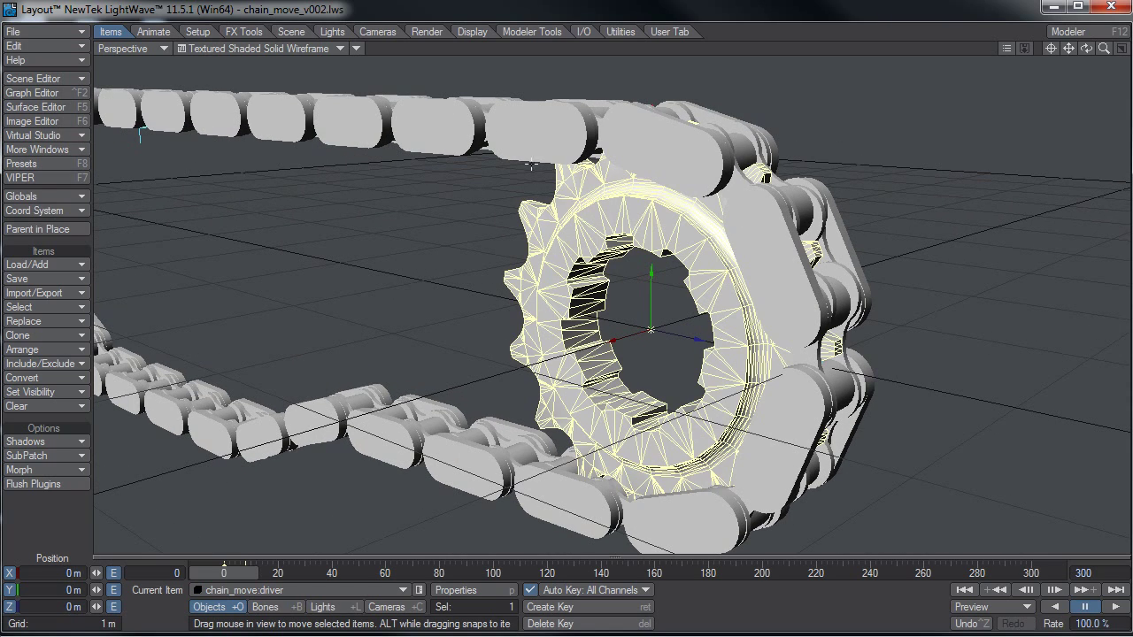
mouse_move(693, 348)
ctrl+alt+mouse_down()
mouse_move(715, 345)
mouse_move(686, 358)
ctrl+alt+mouse_up()
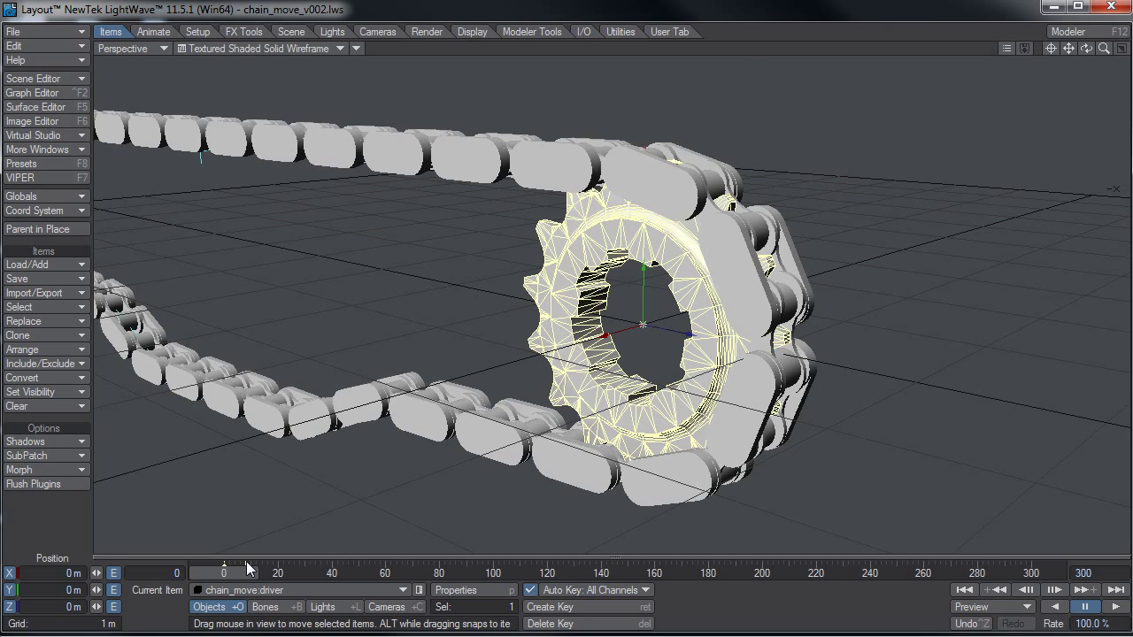
Advance the animation to frame 167 and view the sprocket and chain in Front Face Wireframe from the Right (ZY) view.
drag(237, 571, 674, 573)
click(233, 48)
click(232, 10)
alt+drag(611, 305, 708, 270)
ctrl+alt+drag(566, 226, 611, 221)
key(1)
key(2)
key(3)
alt+shift+drag(610, 221, 481, 322)
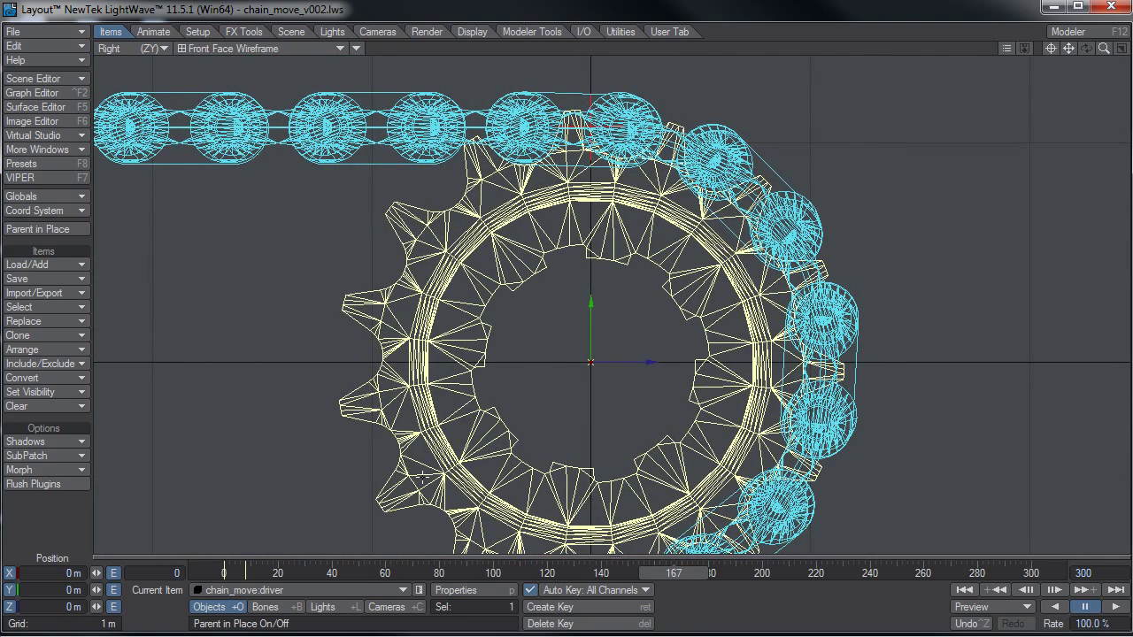
Extend the timeline's end frame to 30000 and scrub to frame 24435 to check how the chain follows the sprocket.
drag(675, 576, 821, 575)
click(1094, 572)
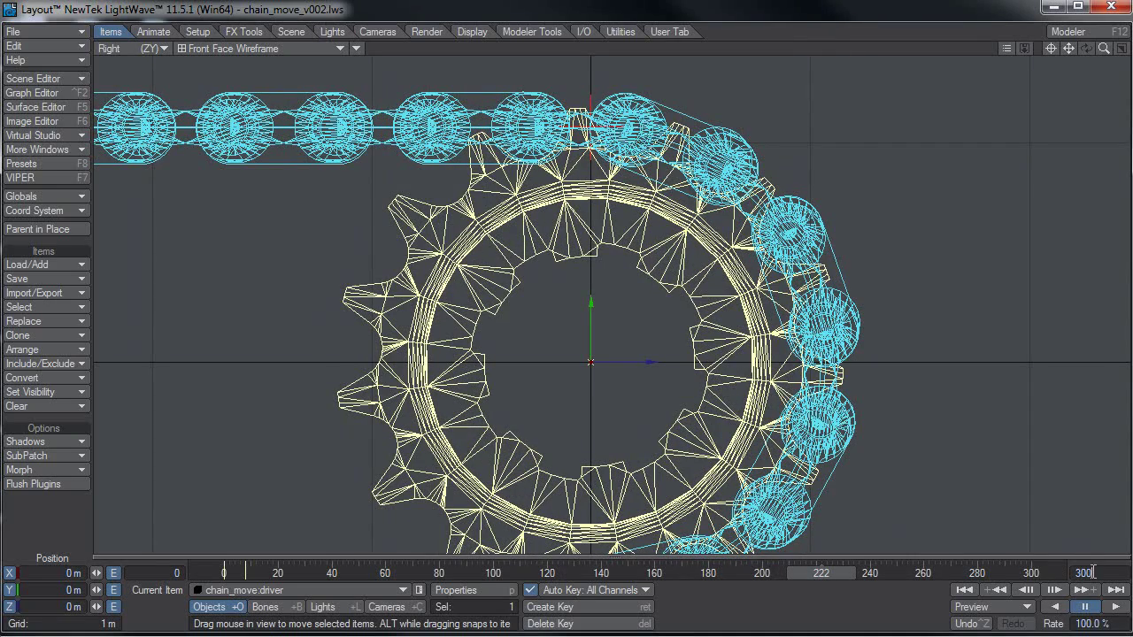
text(00)
key(Return)
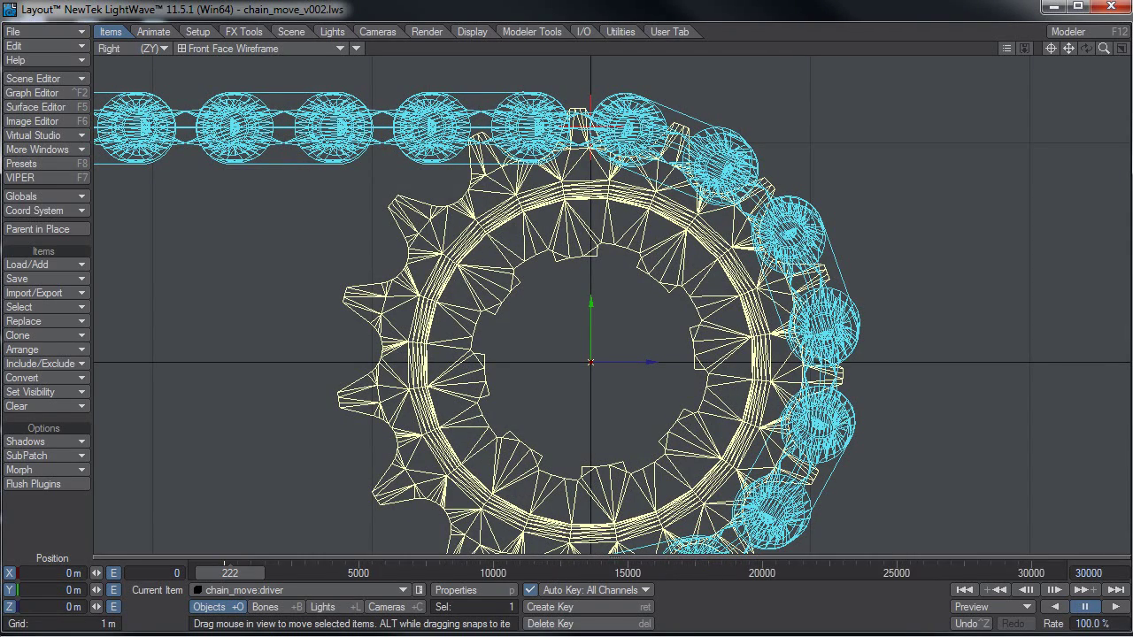
click(947, 576)
drag(946, 577, 881, 573)
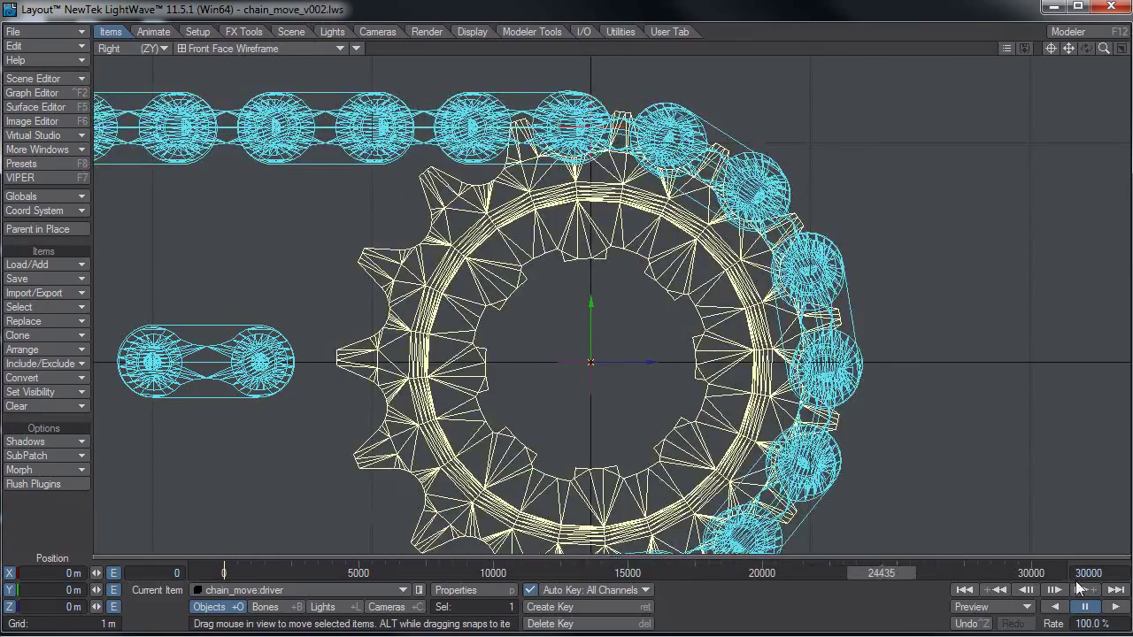
Set the end frame to 300 and return to frame 0 in the Perspective view showing the sprocket and chain.
key(Delete)
key(Delete)
key(Return)
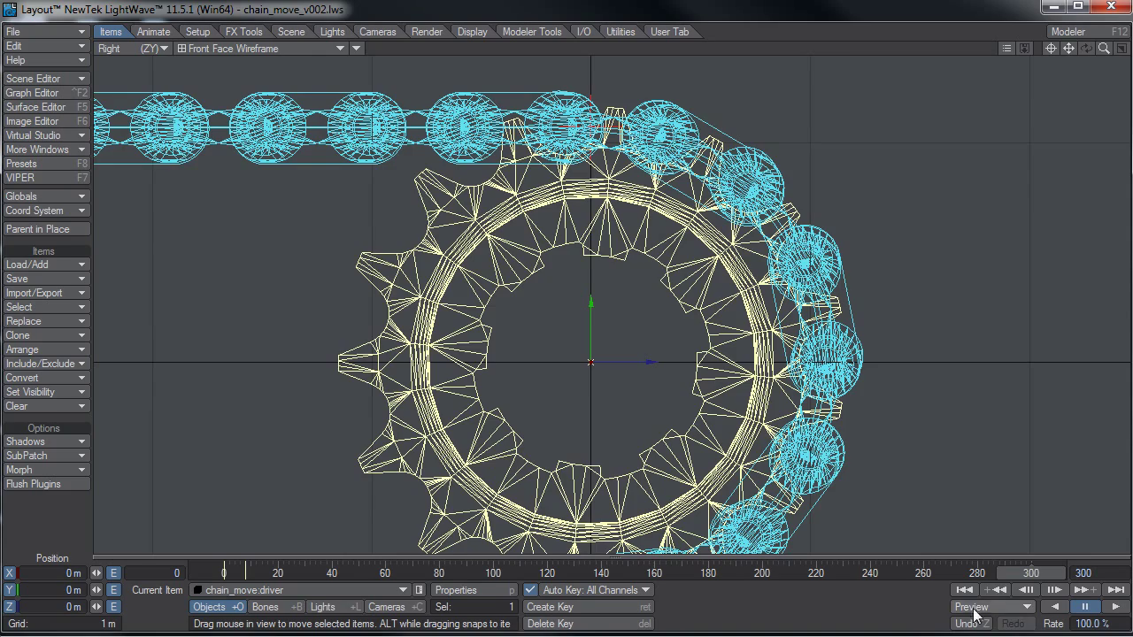
drag(1010, 575, 224, 573)
key(4)
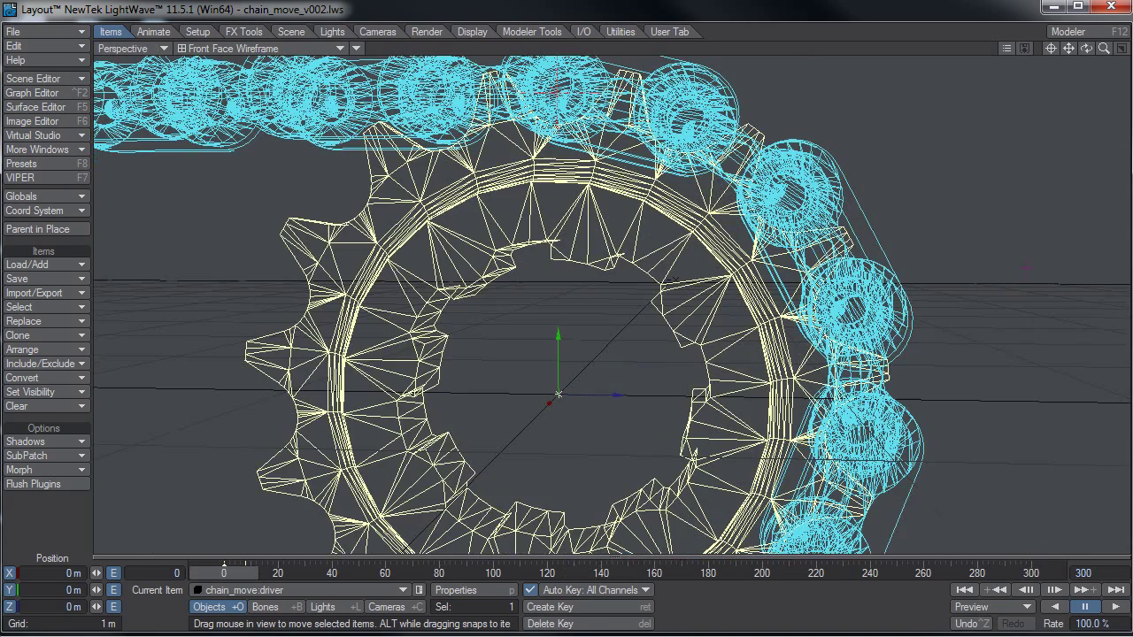
alt+drag(848, 195, 655, 217)
ctrl+alt+drag(655, 216, 805, 208)
alt+shift+drag(669, 236, 733, 212)
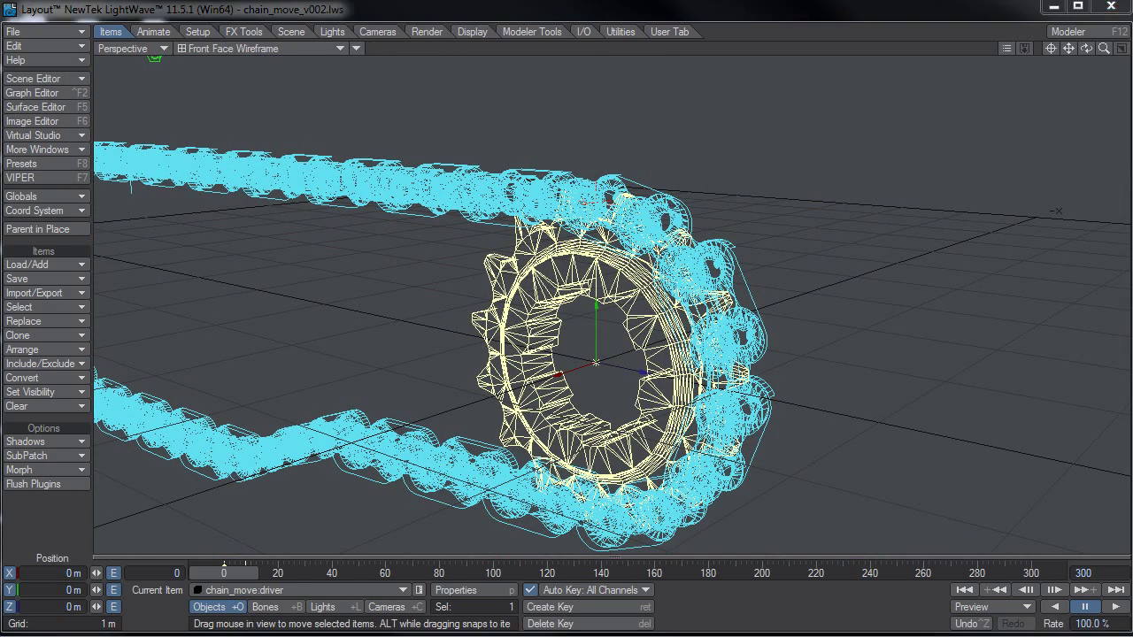
Switch to Modeler and show the link2 layer of tutorial_object with the layer list open.
key(F12)
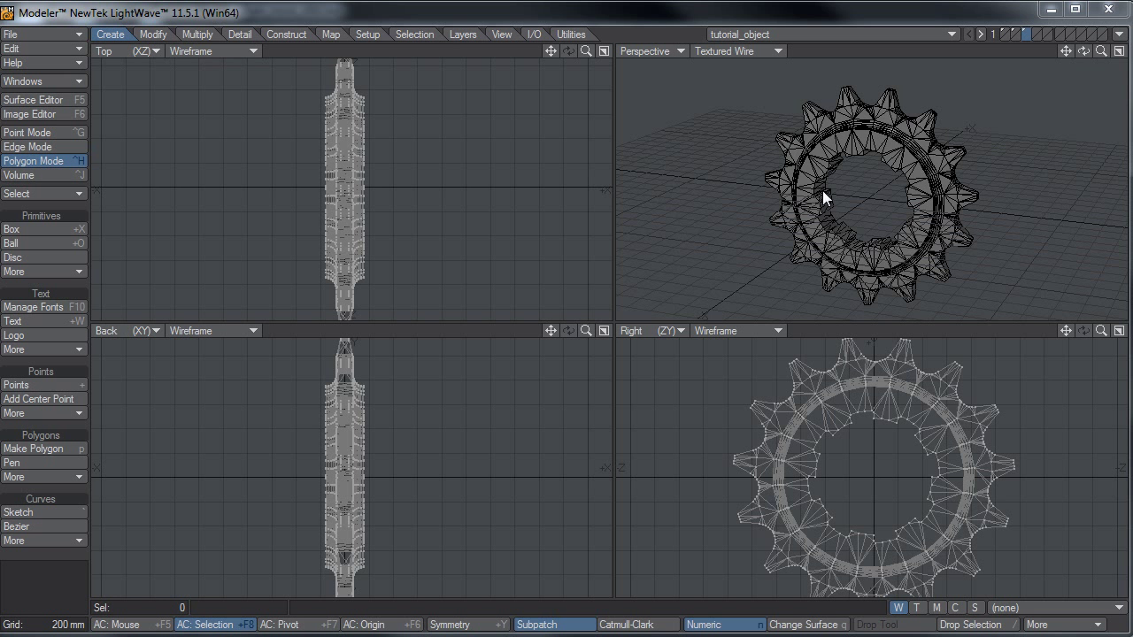
key(F7)
drag(716, 175, 562, 143)
click(659, 223)
ctrl+alt+drag(820, 199, 836, 251)
click(611, 205)
ctrl+alt+drag(835, 251, 885, 232)
Select all connected polygons of the two inner figure-eight link plates and delete them from the link2 layer.
mouse_move(953, 184)
mouse_down()
mouse_move(875, 222)
mouse_move(836, 200)
mouse_up()
key(bracketright)
key(bracketright)
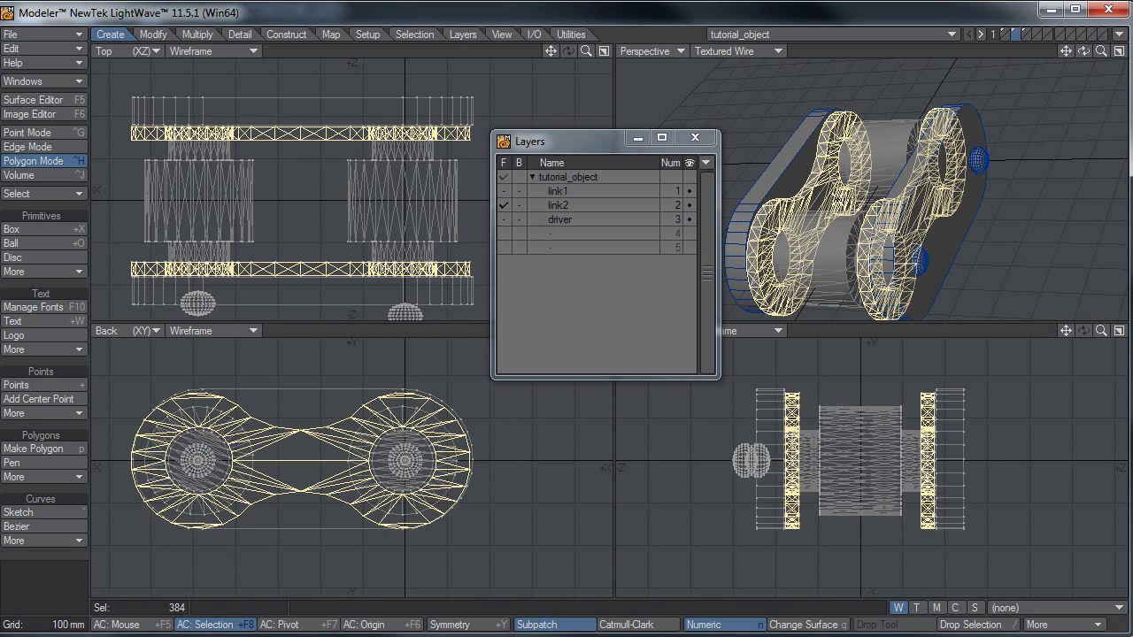
key(Delete)
Examine the geometry of the link1 and link2 layers by alternating between them.
alt+drag(886, 228, 850, 200)
click(581, 190)
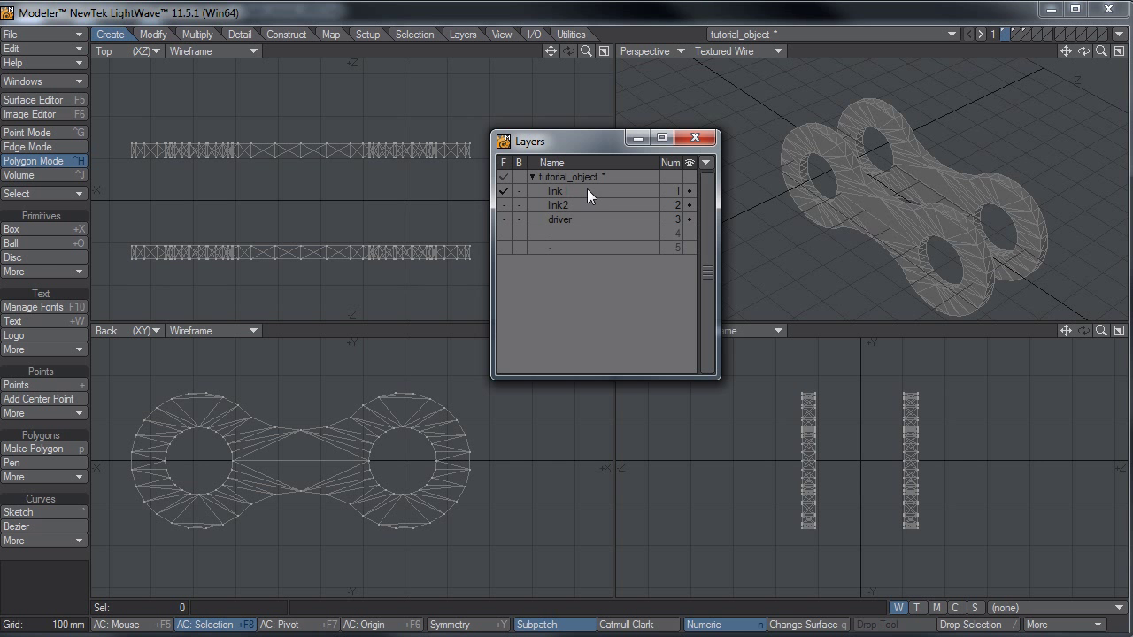
alt+drag(911, 265, 928, 245)
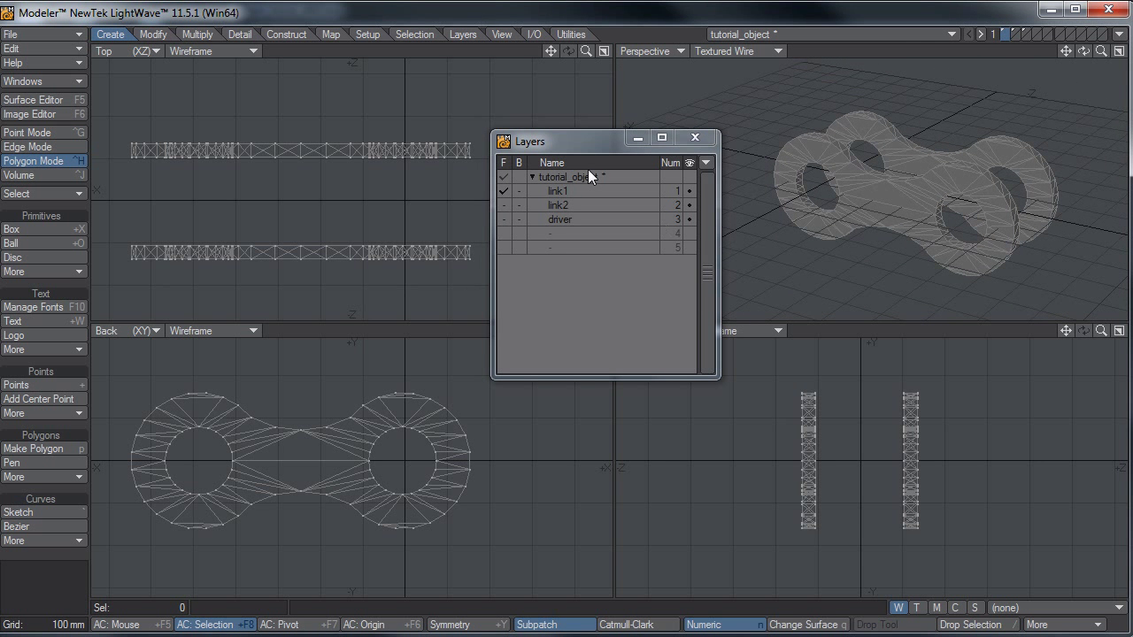
click(571, 192)
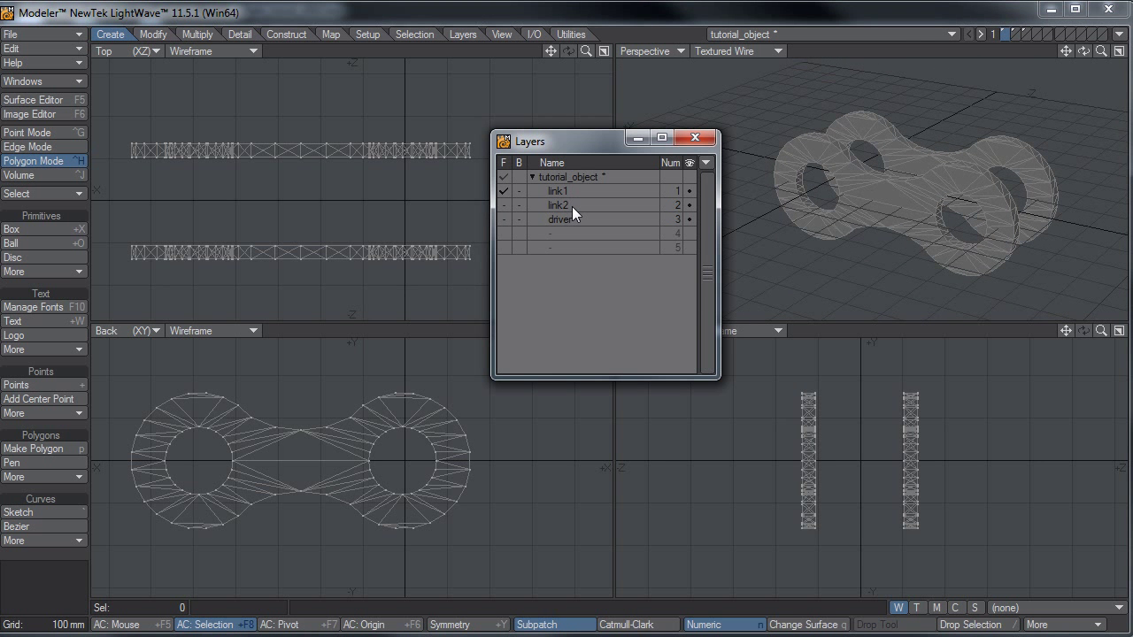
click(572, 206)
click(569, 191)
click(572, 207)
click(573, 193)
drag(578, 143, 585, 146)
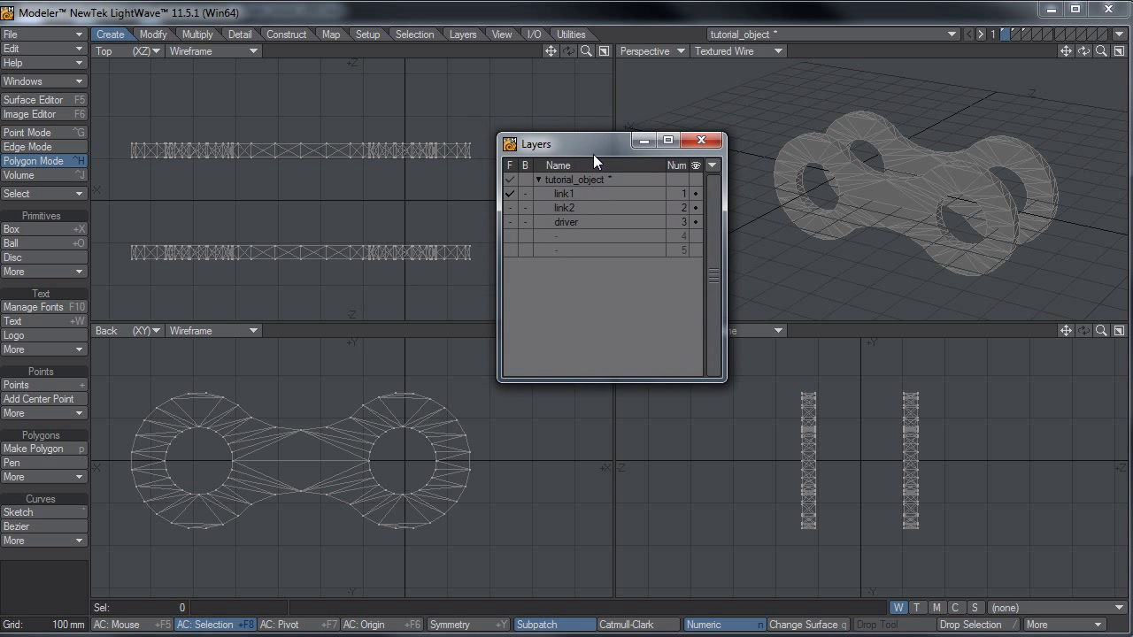
click(575, 205)
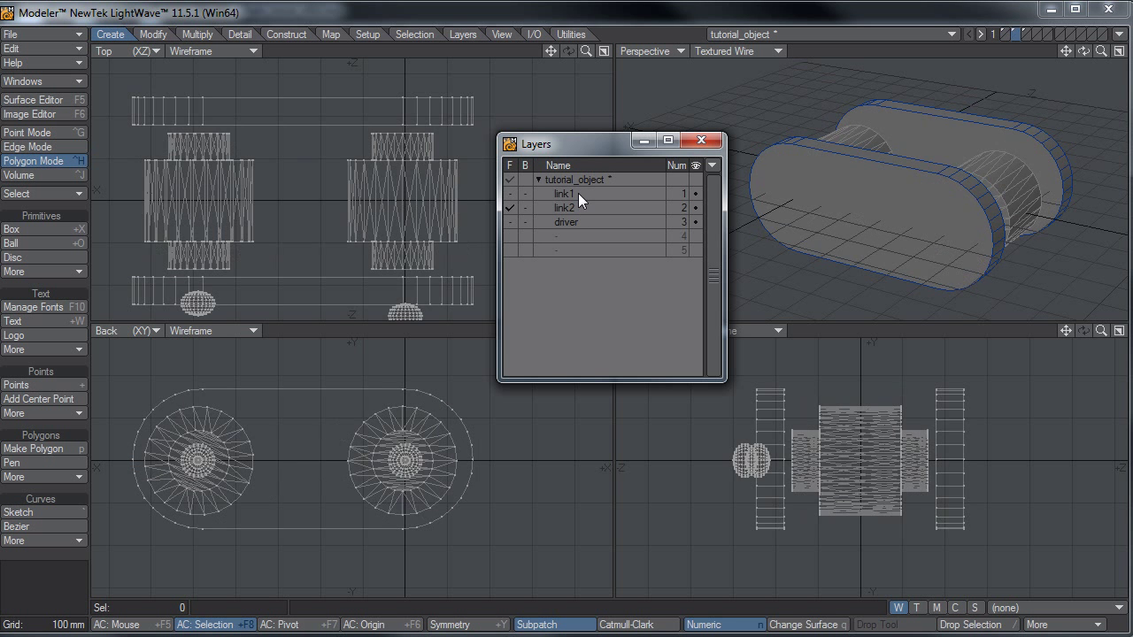
Show the driver layer with the whole sprocket in view and move the layer list out of the way.
click(579, 222)
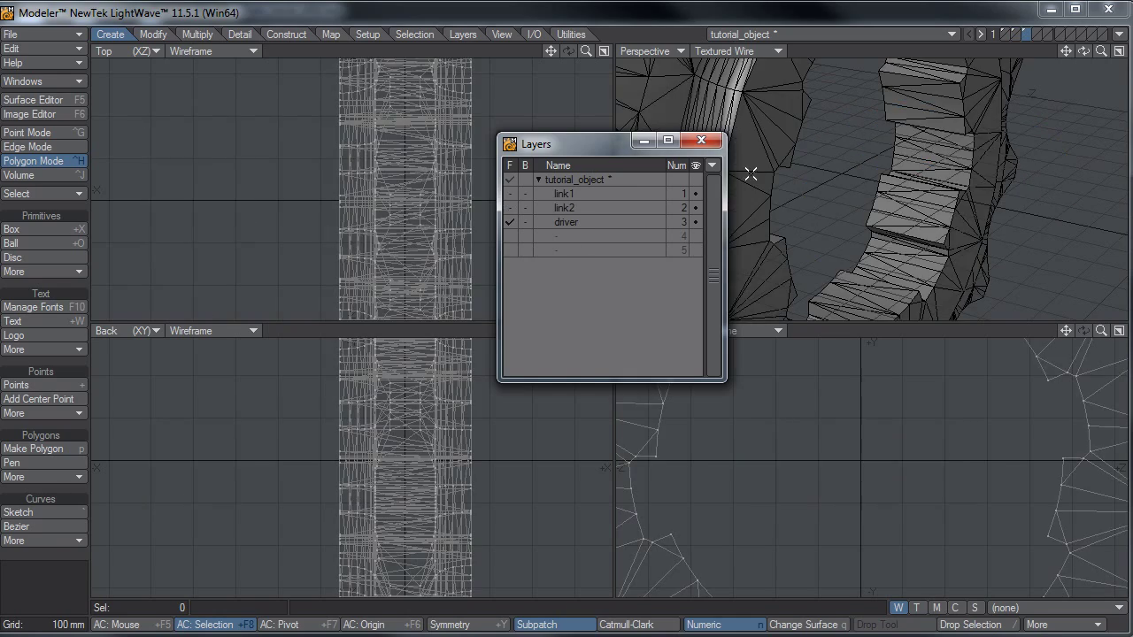
key(a)
alt+drag(952, 253, 861, 237)
mouse_move(927, 207)
alt+mouse_down()
mouse_move(839, 194)
mouse_move(897, 184)
alt+mouse_up()
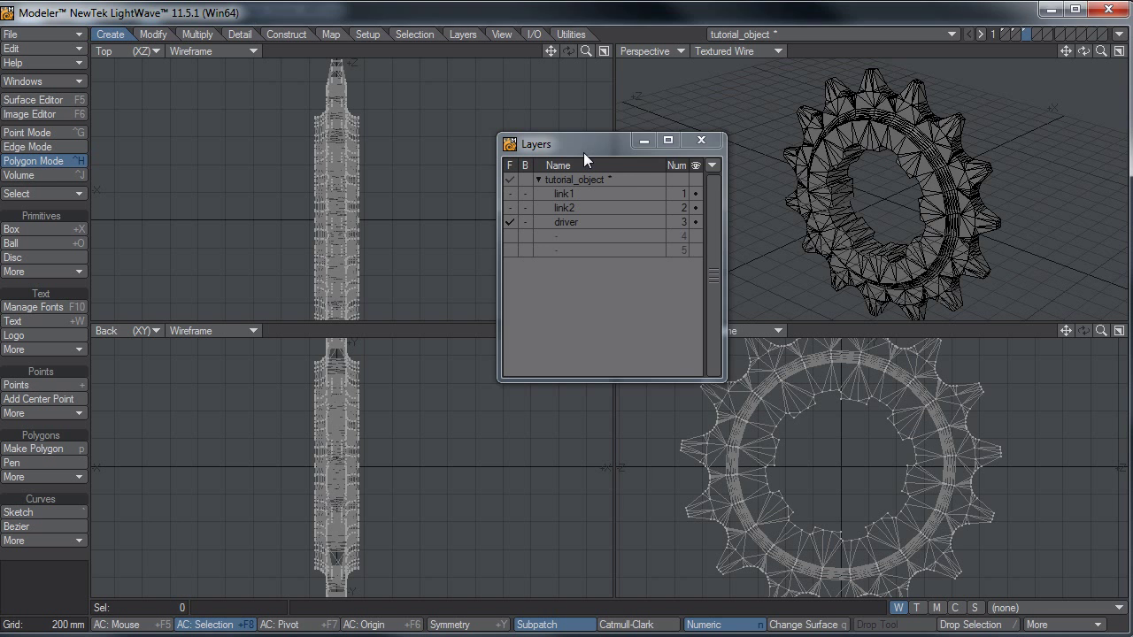
drag(583, 152, 555, 153)
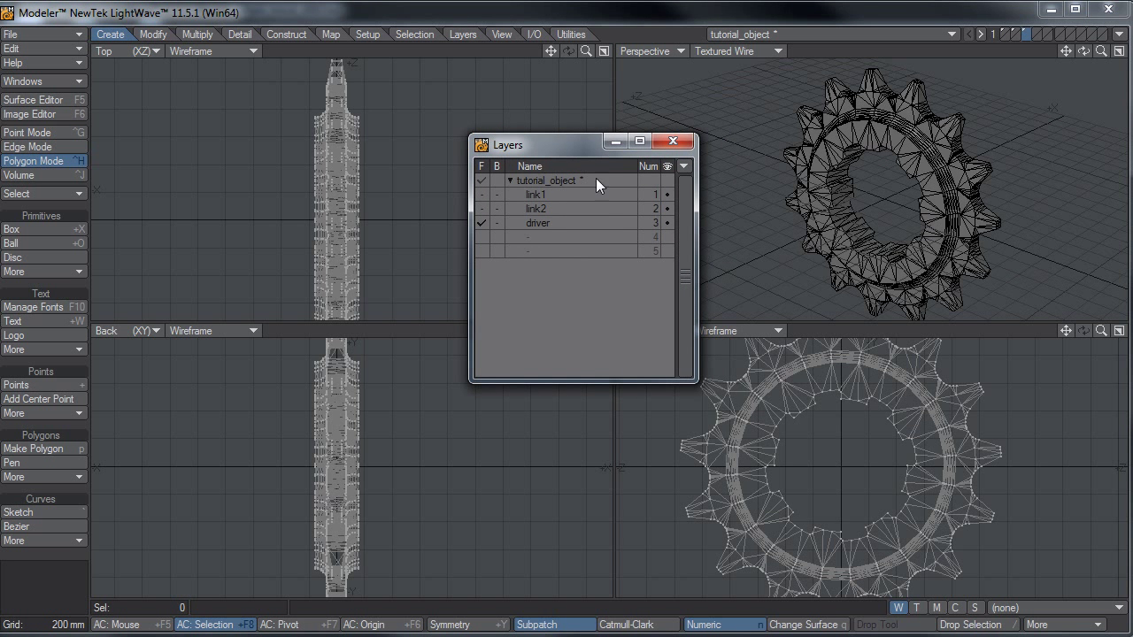
drag(533, 144, 1132, 416)
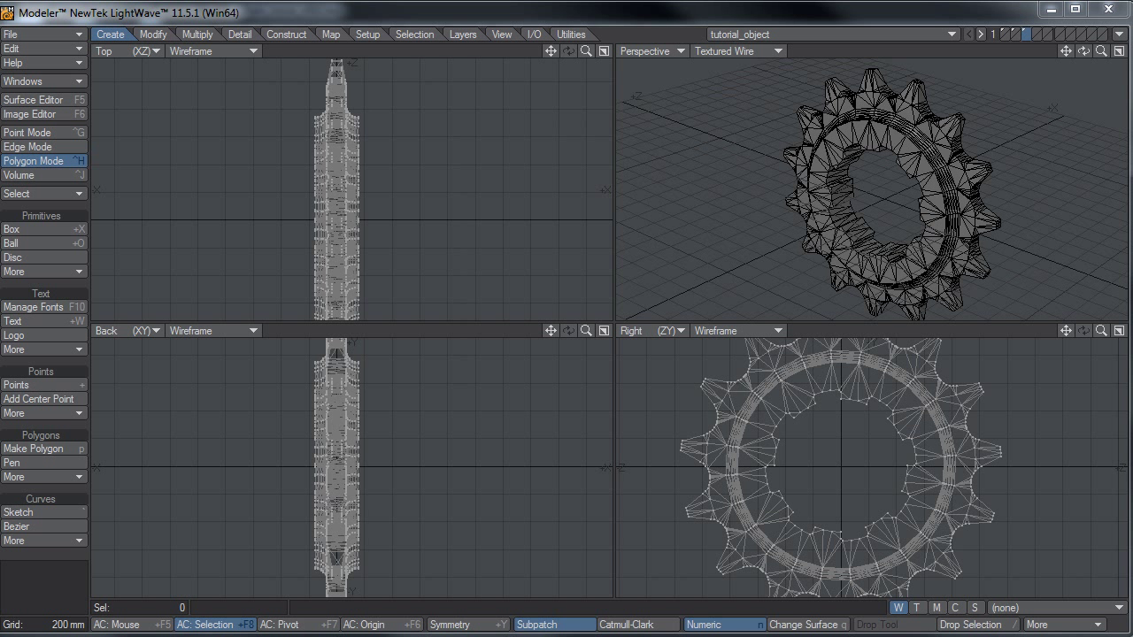
Make the empty fourth layer the foreground and show the driver sprocket as a background reference.
key(Delete)
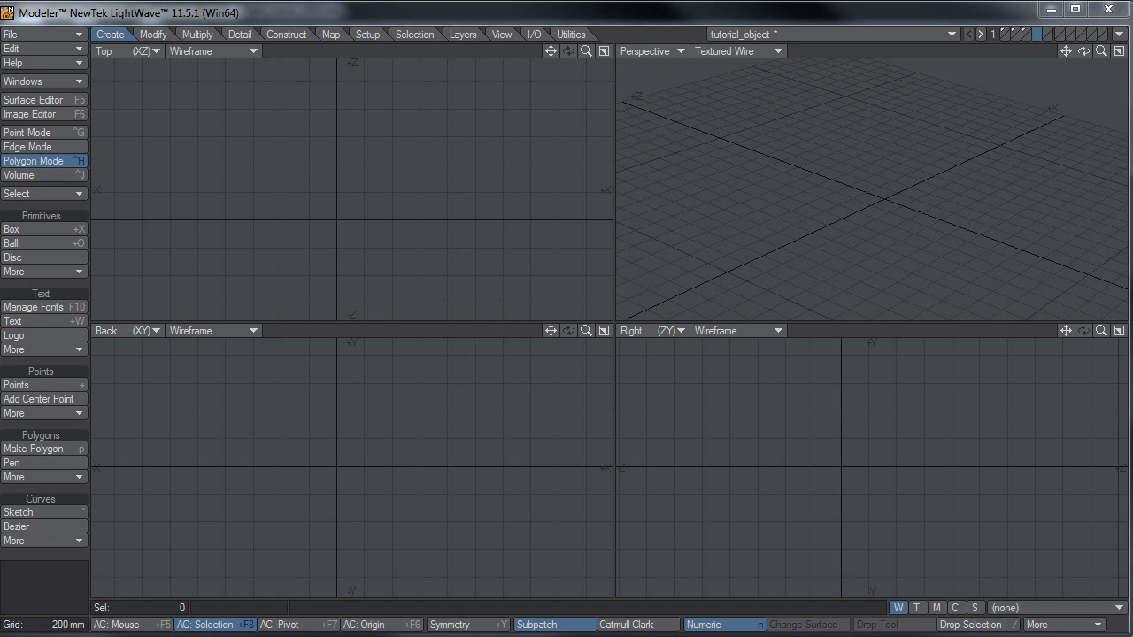
key(ctrl+z)
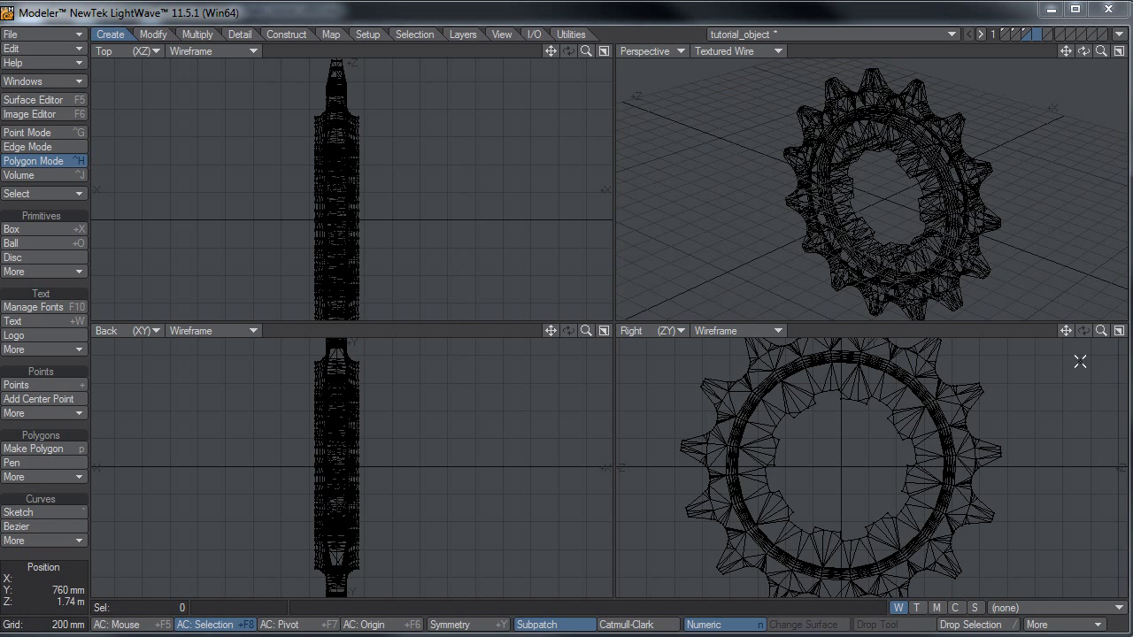
key(a)
scroll(970, 200, down, 1)
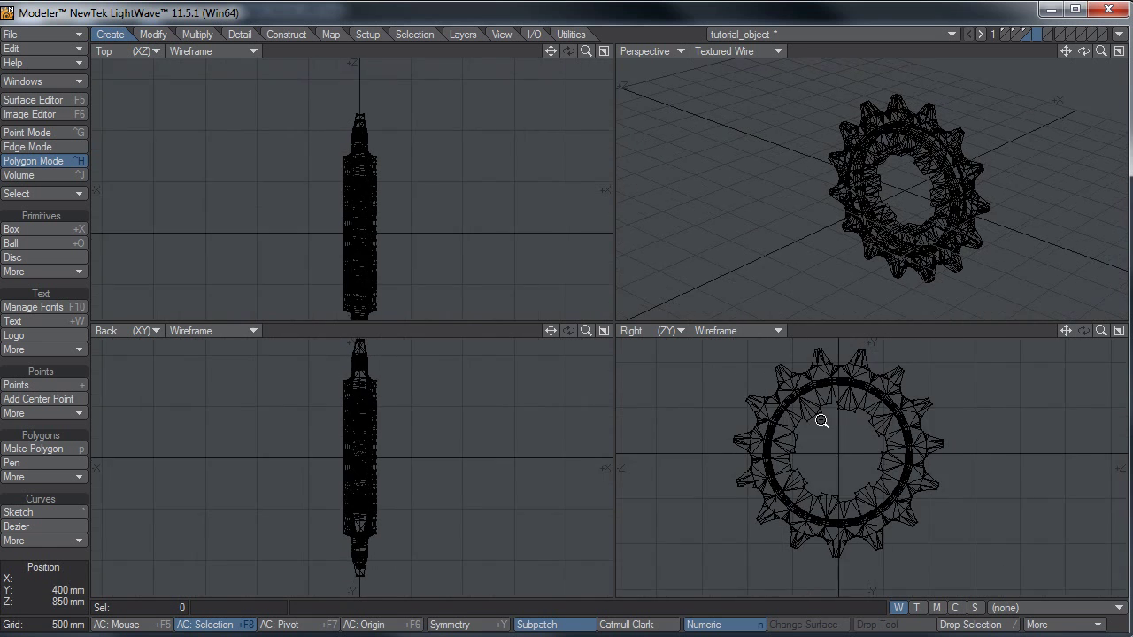
scroll(823, 422, down, 4)
alt+drag(822, 431, 685, 410)
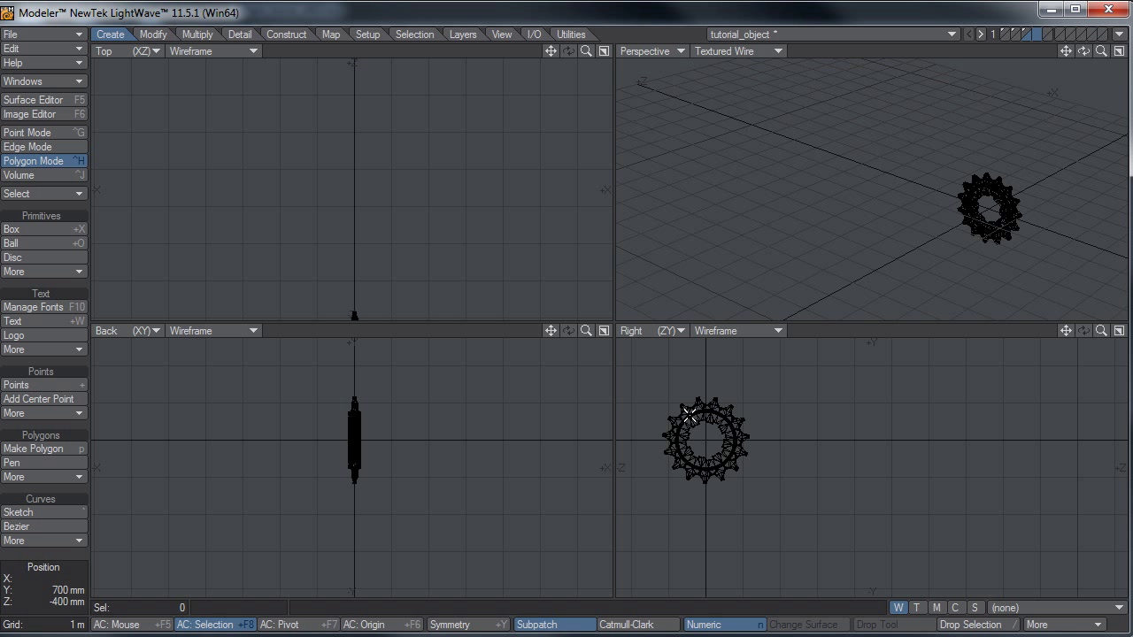
Start the Points tool and place the first point above the sprocket's centre at about Y 1.02 m, Z 0 m.
key(plus)
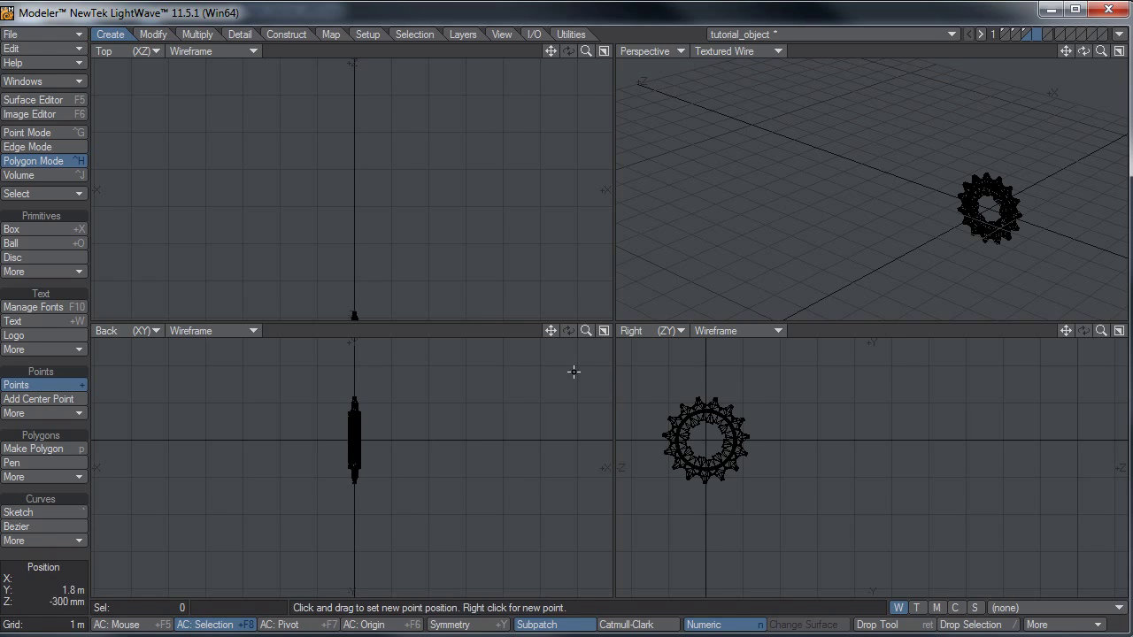
scroll(782, 402, up, 6)
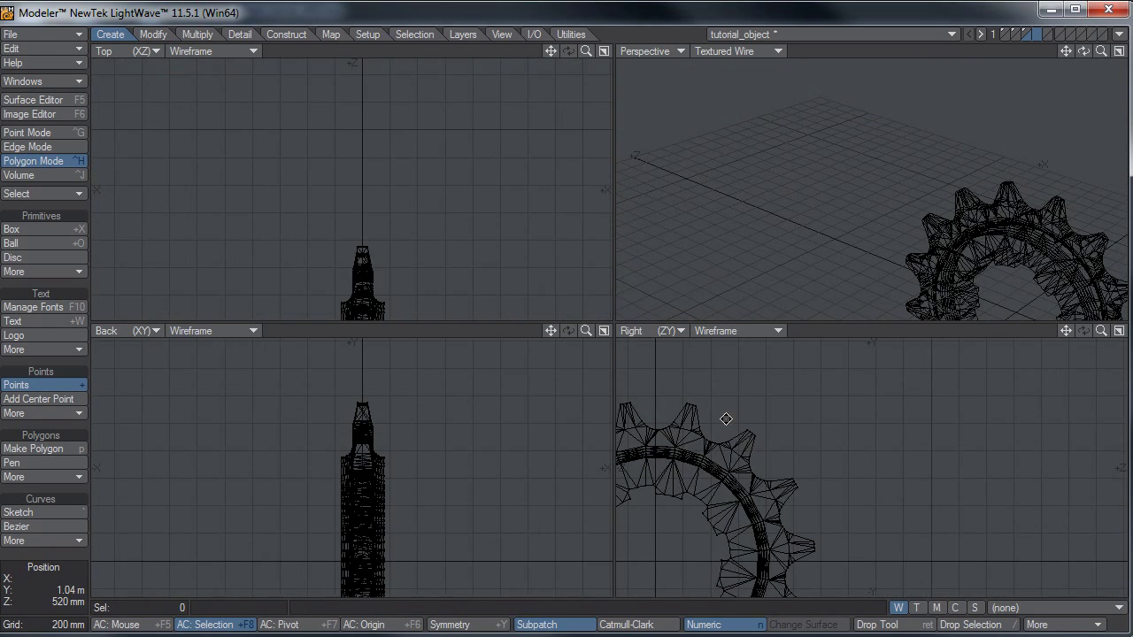
alt+drag(747, 419, 855, 404)
ctrl+alt+drag(769, 408, 762, 402)
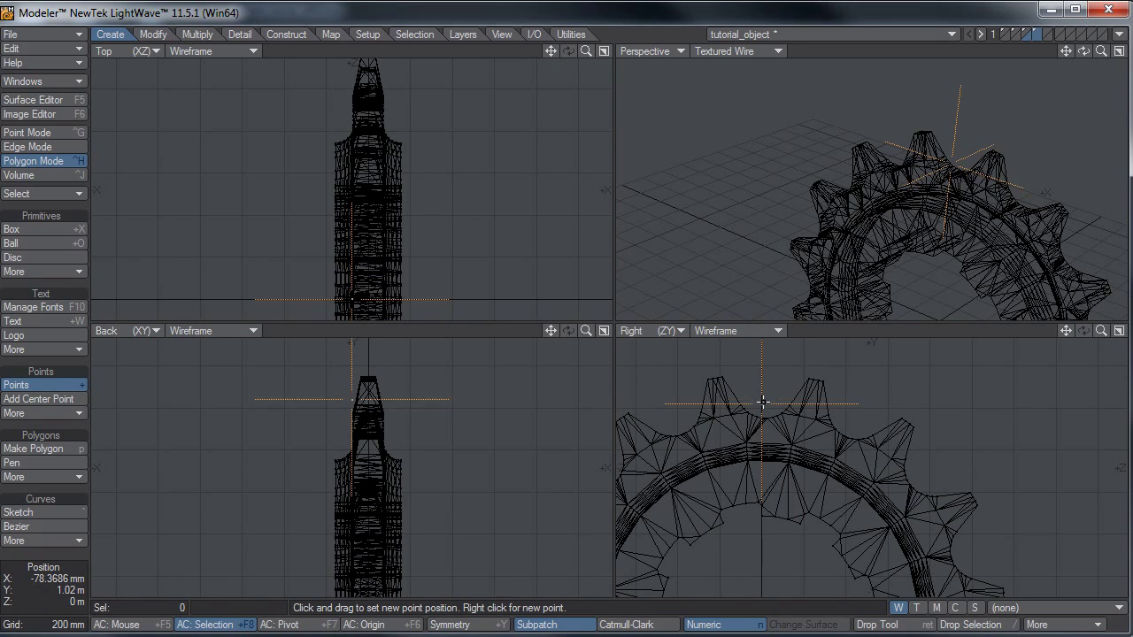
key(a)
alt+drag(815, 428, 634, 415)
ctrl+alt+drag(721, 416, 901, 438)
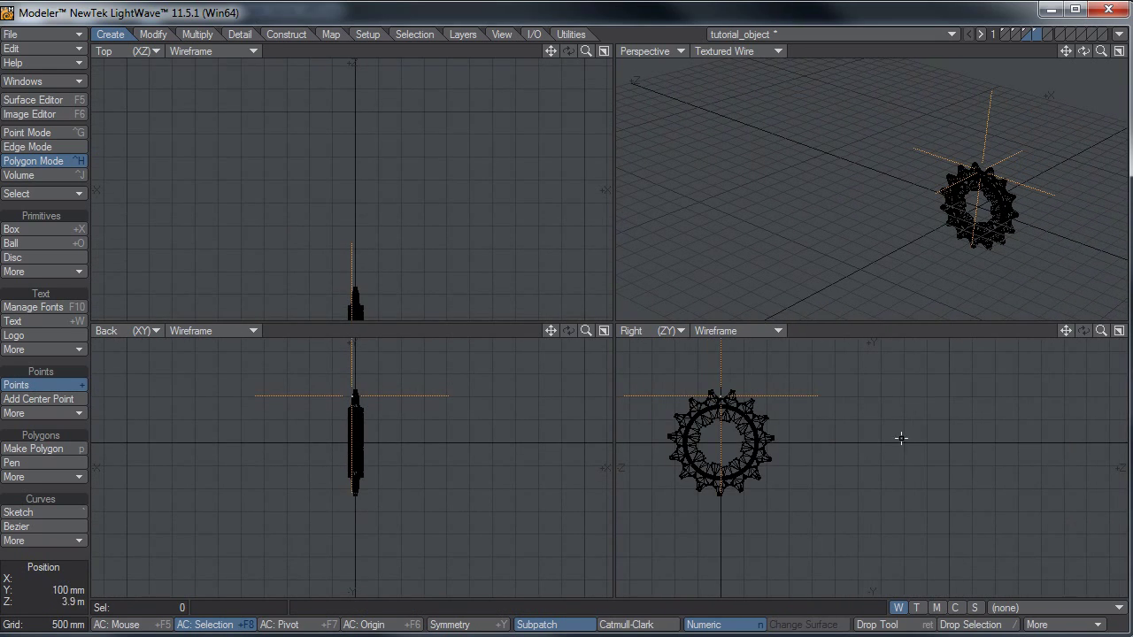
Add five loop points: Y 1 m, Z 5 m; beyond it on the Z axis; directly below; Y -1.05 m, Z 0 m; and the sprocket's outer -Z side.
click(948, 396)
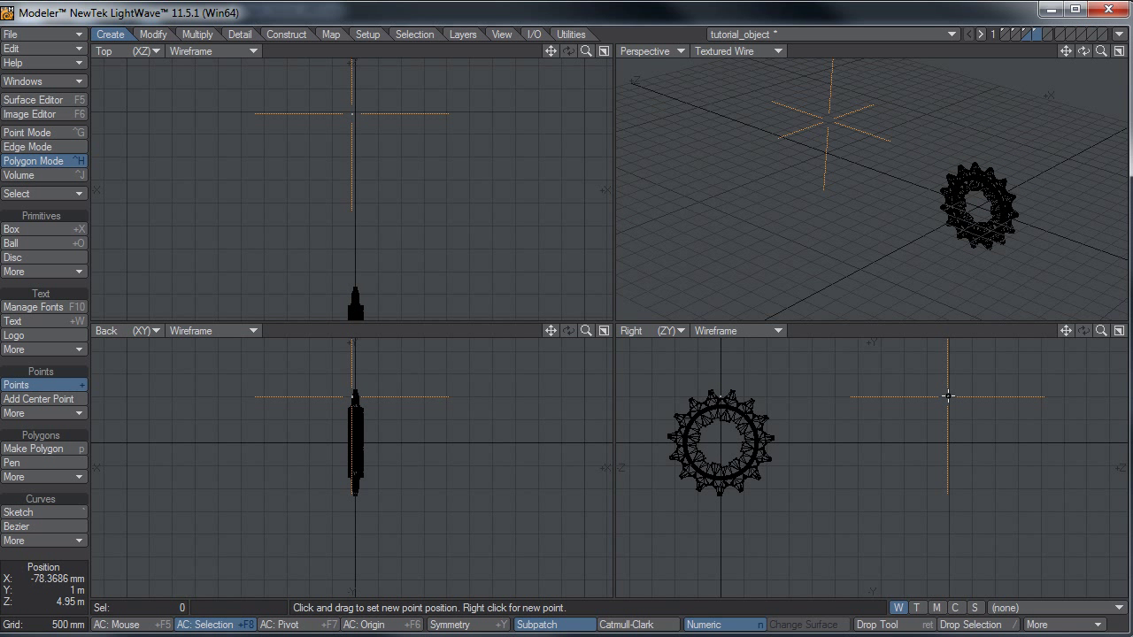
drag(948, 397, 949, 396)
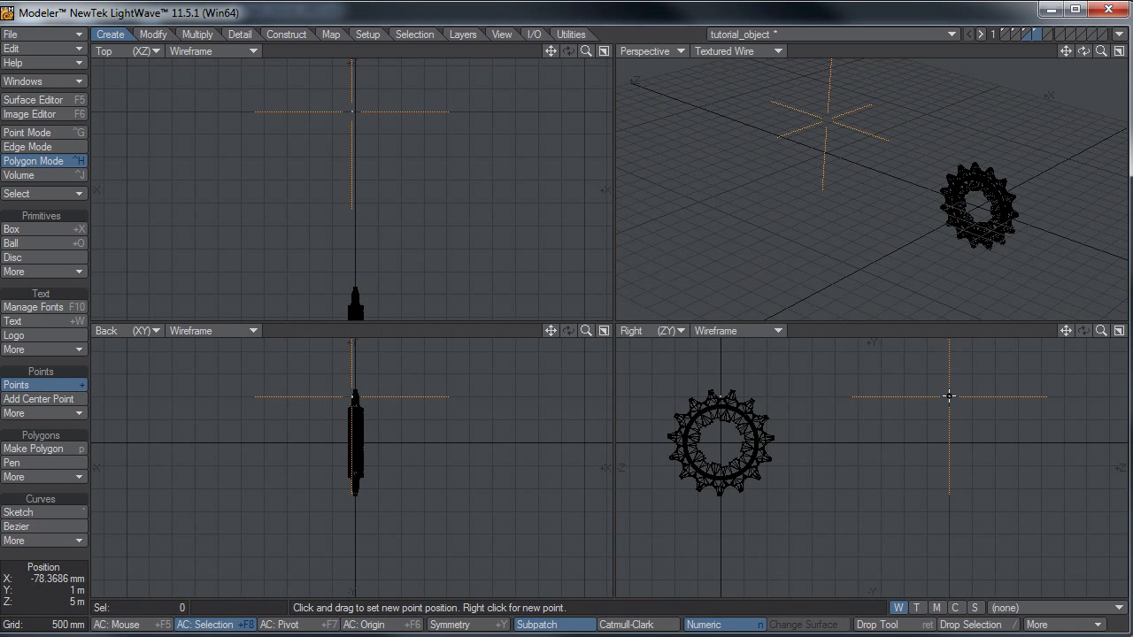
right_click(989, 445)
right_click(948, 489)
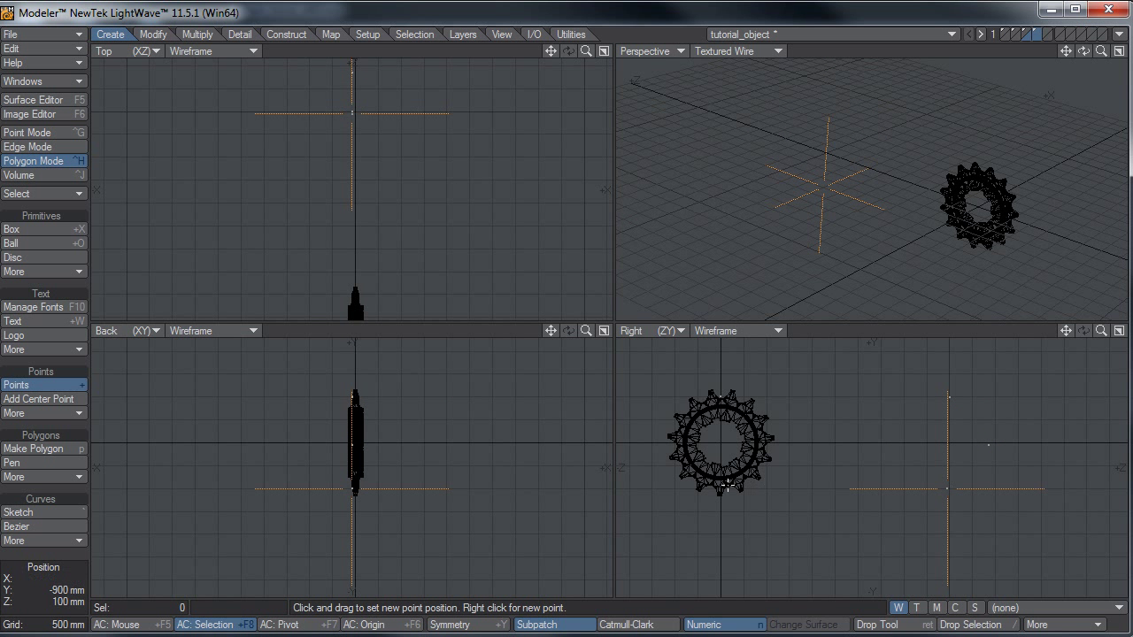
right_click(722, 491)
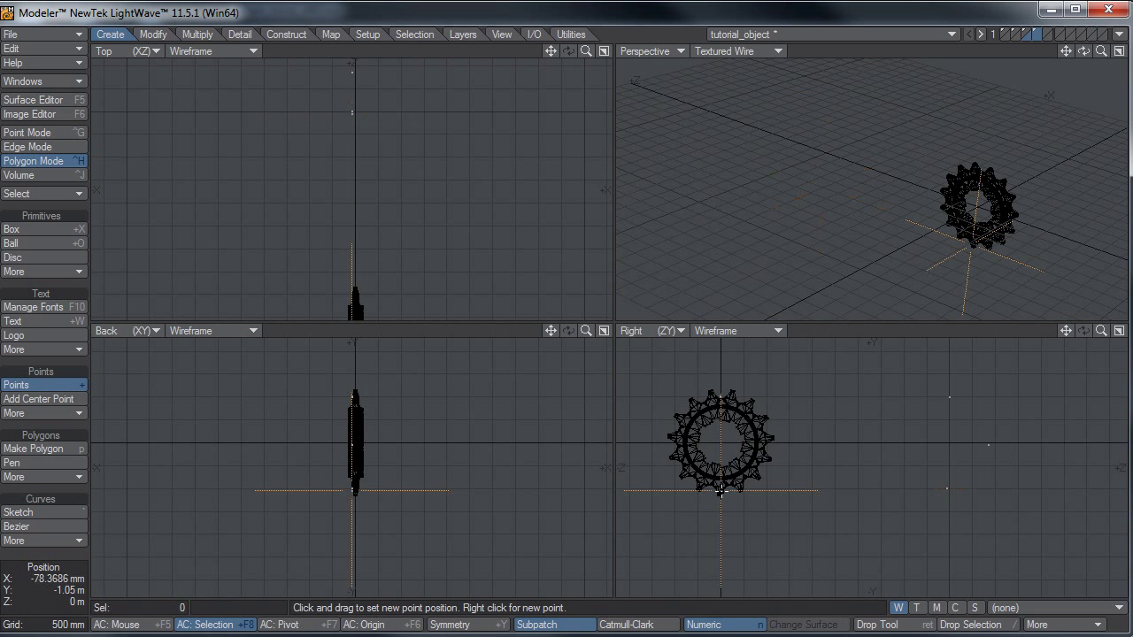
right_click(668, 443)
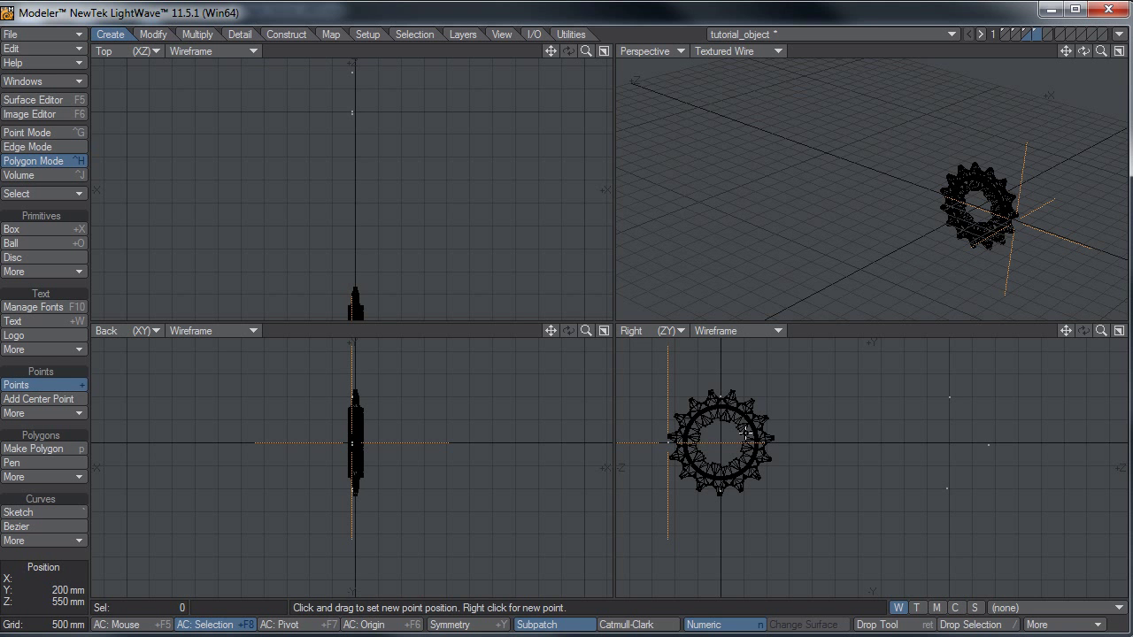
Finish creating points, maximize the Right view and select all six loop points in Point Mode.
key(Return)
ctrl+alt+drag(797, 437, 811, 441)
key(KP_0)
ctrl+alt+drag(539, 275, 600, 280)
mouse_move(561, 189)
right_down()
mouse_move(1045, 344)
mouse_move(203, 121)
mouse_move(408, 159)
right_up()
key(ctrl+g)
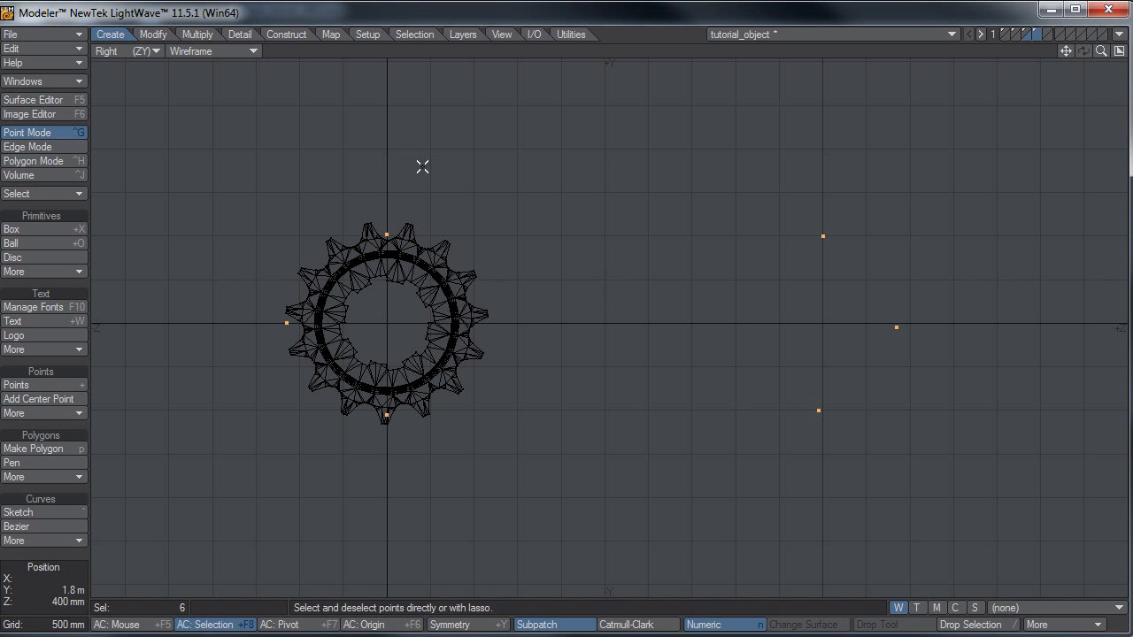
Open the Point Info for the six selected loop points, highlight all its entries and examine the point numbering around the loop.
key(i)
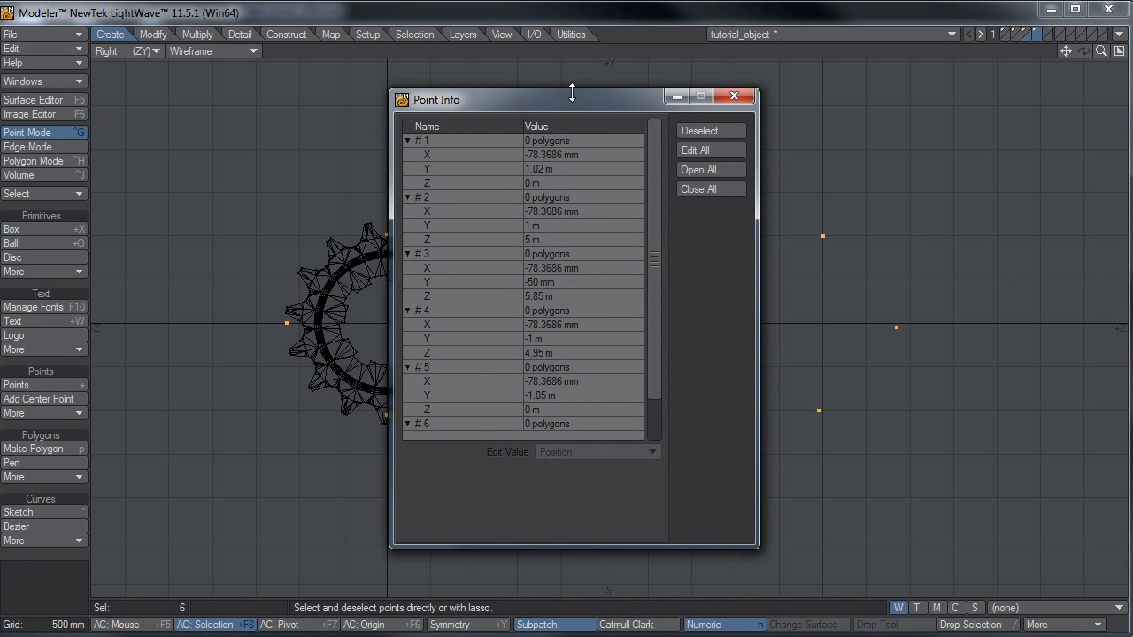
drag(544, 102, 702, 118)
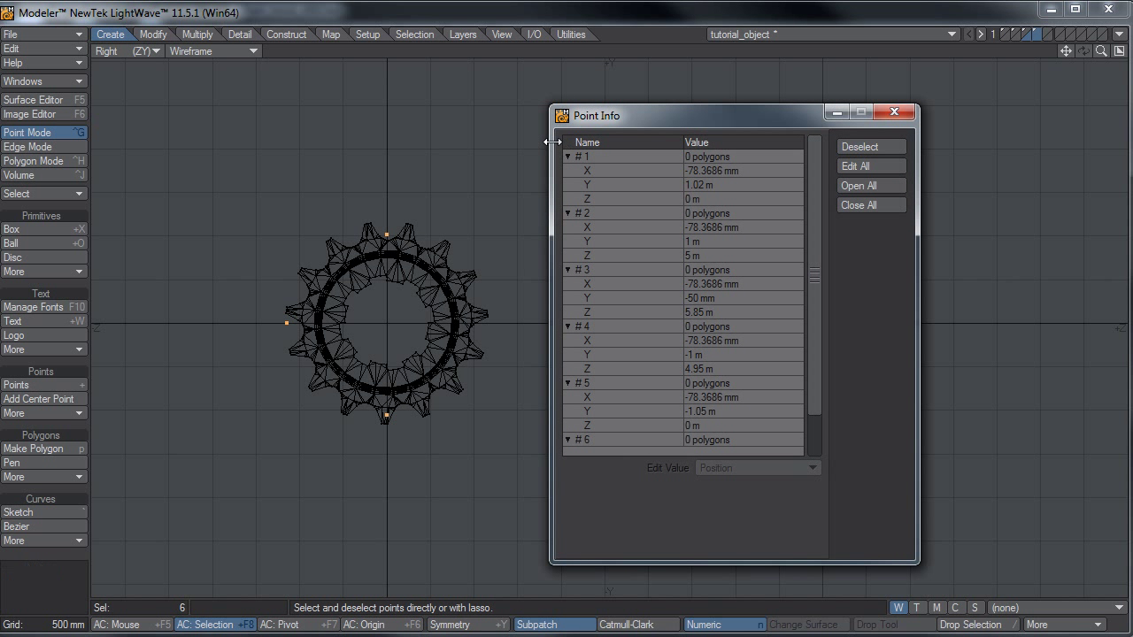
click(848, 165)
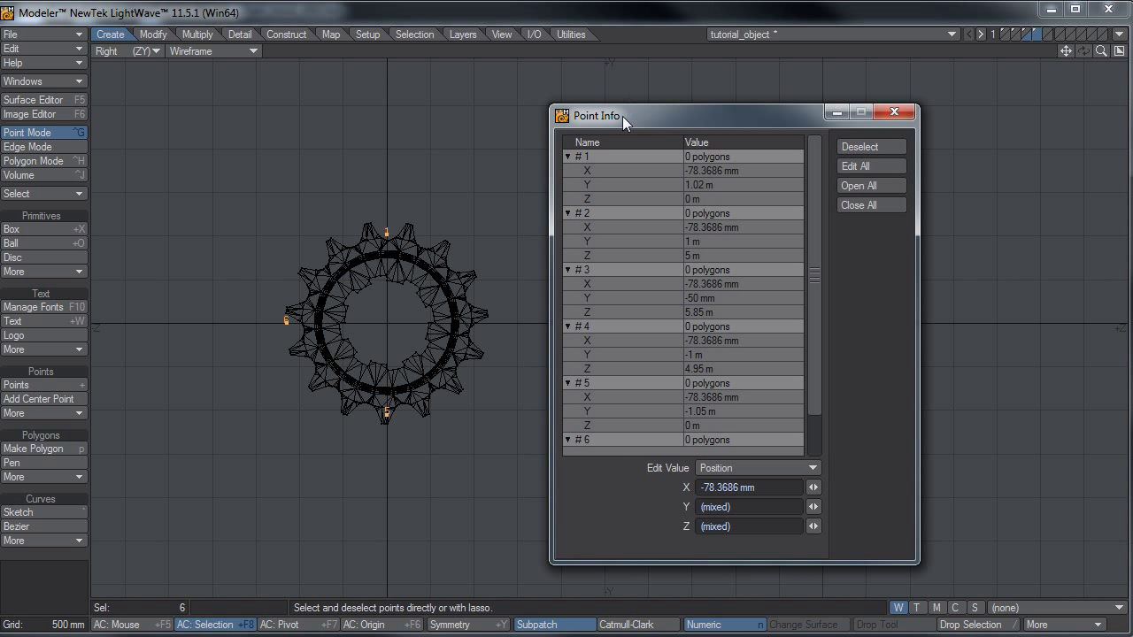
drag(623, 120, 996, 121)
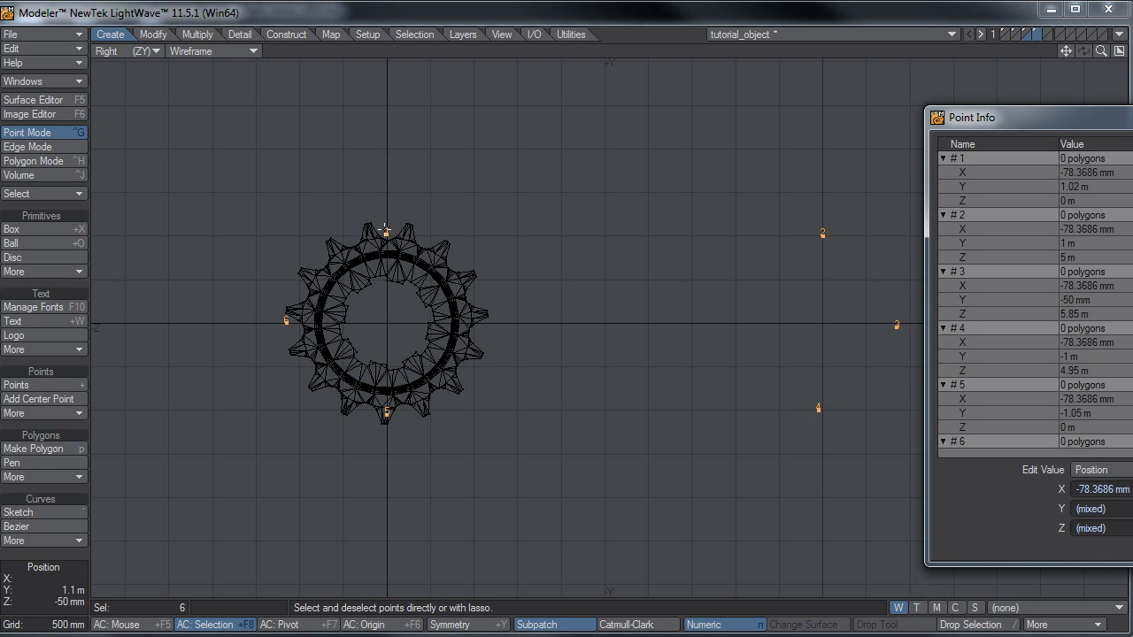
Connect the loop points with two-point polygons in order, from above the sprocket around the +Z end to below the sprocket.
click(46, 488)
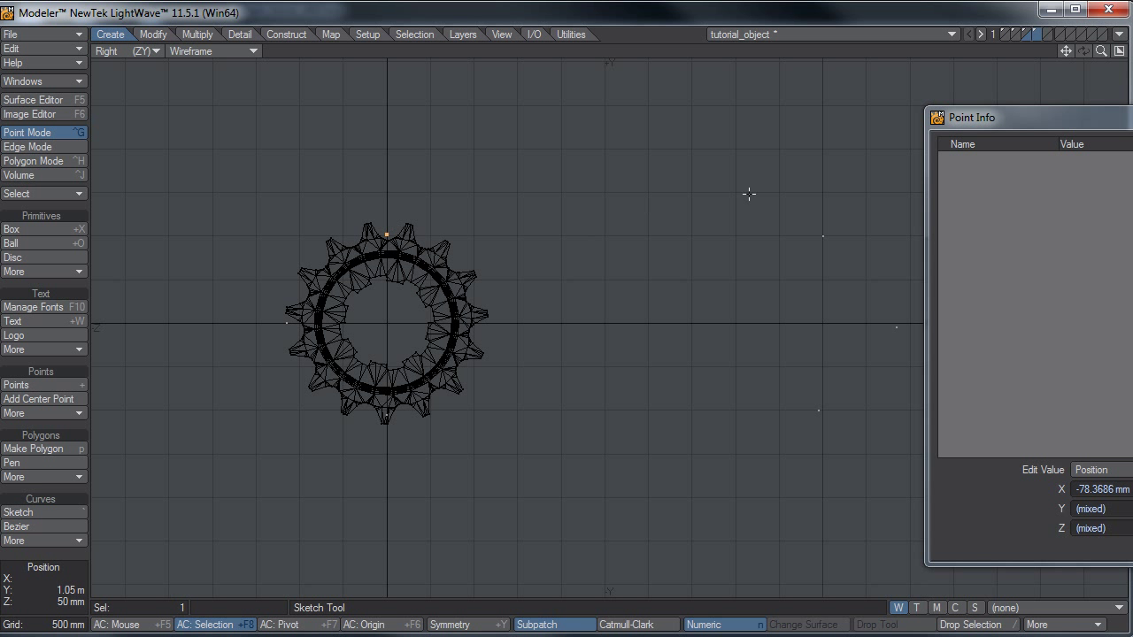
key(p)
click(46, 487)
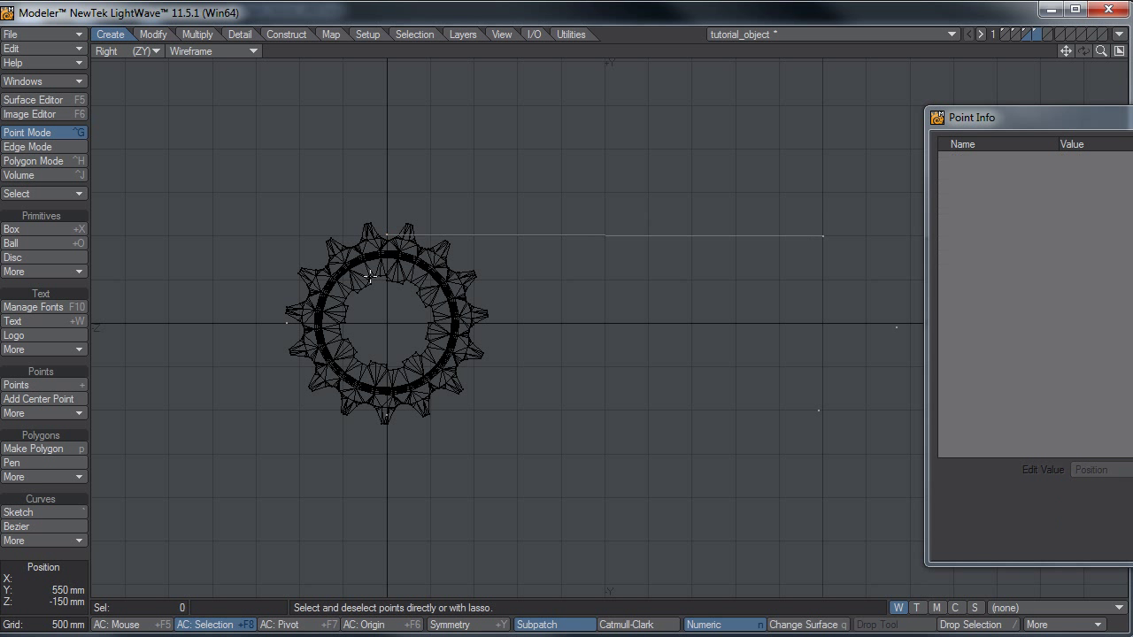
click(823, 236)
click(897, 327)
key(p)
click(821, 411)
key(p)
click(821, 413)
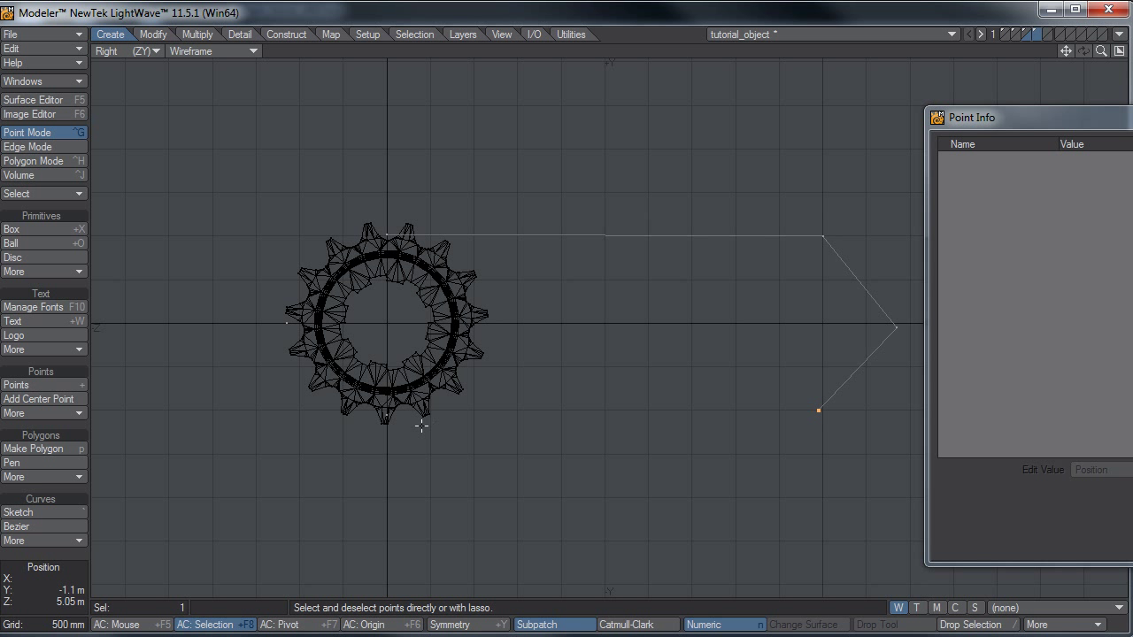
key(p)
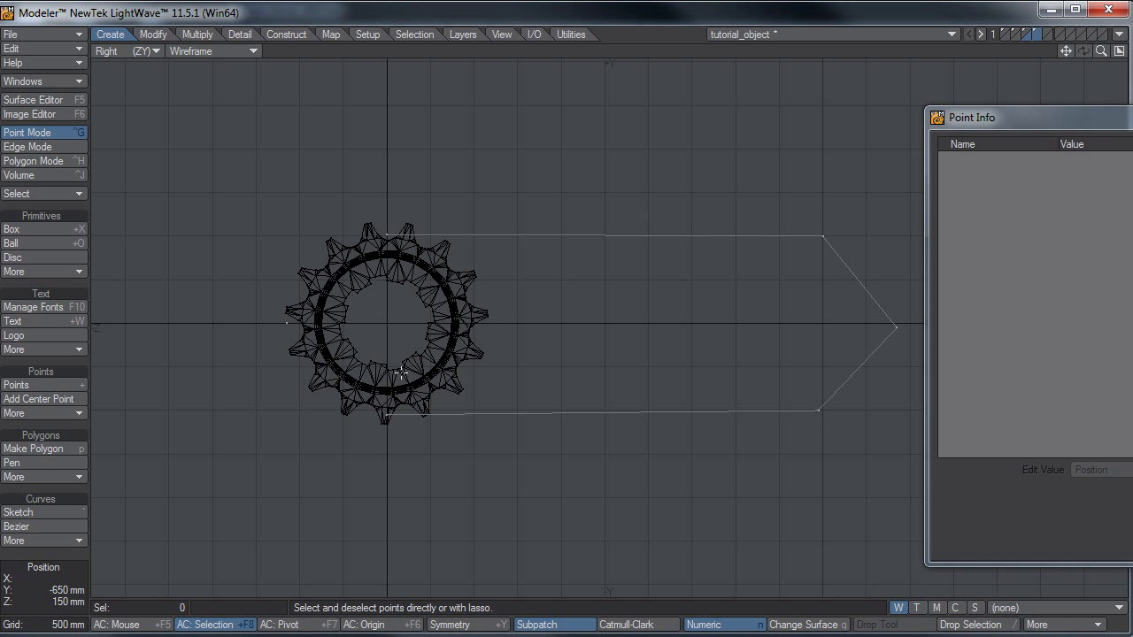
Undo the two-point polygons and the six loop points, and move the Point Info window out of the view.
key(u)
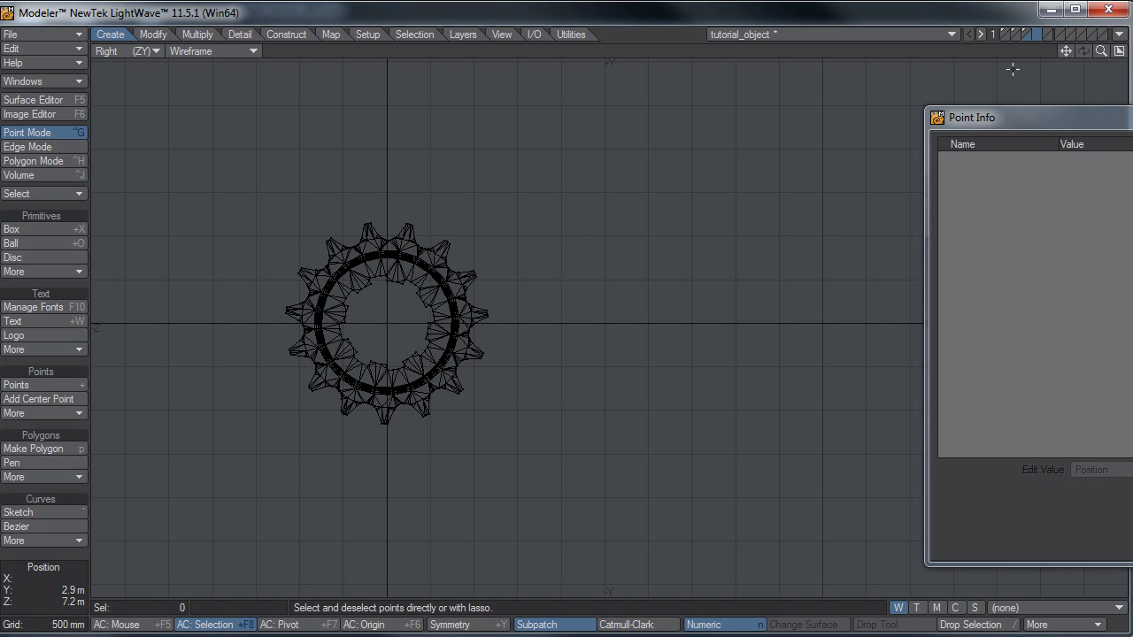
drag(1062, 121, 1132, 152)
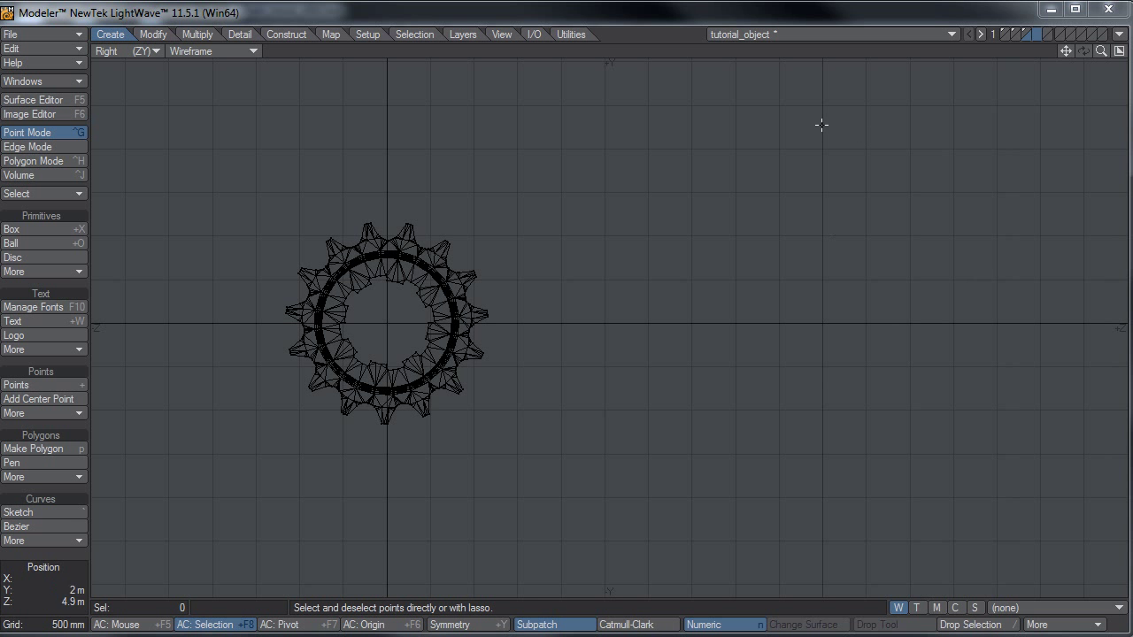
Draw a flat disc about 2.12 m in diameter in the Right view, centred on the sprocket at Y 0 m, Z 0 m.
scroll(548, 261, up, 2)
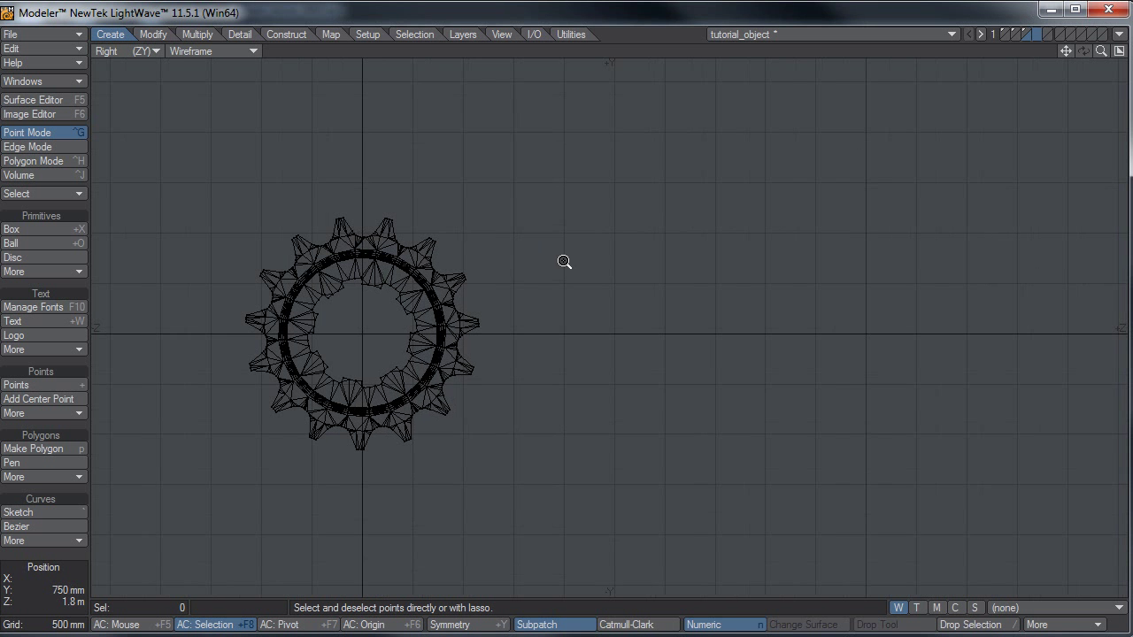
alt+drag(405, 317, 497, 325)
ctrl+alt+drag(497, 325, 401, 342)
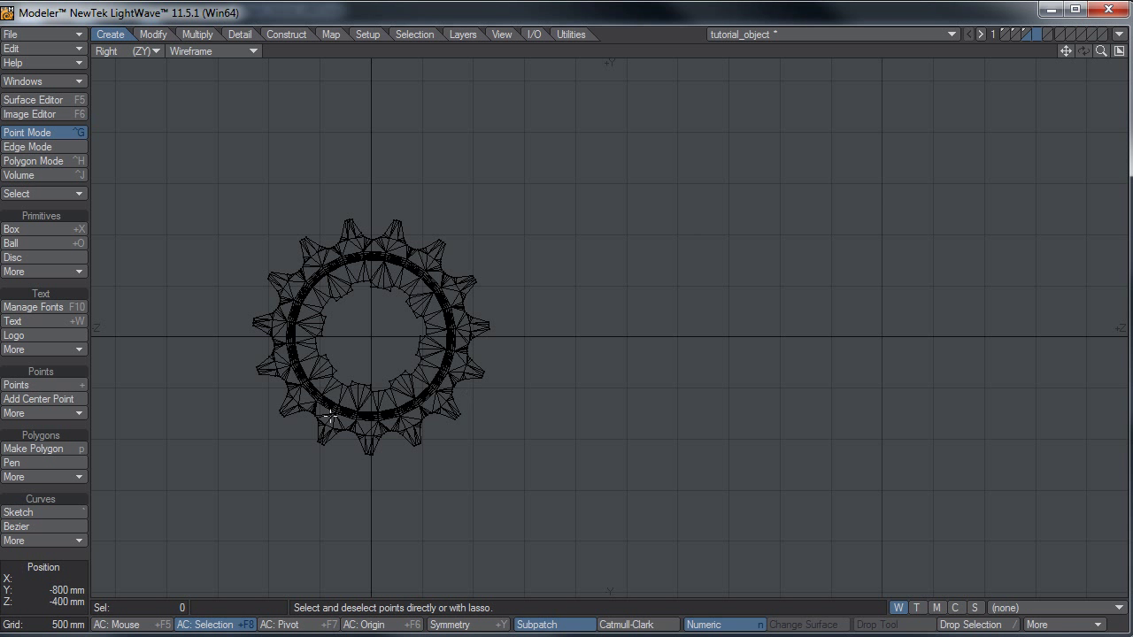
mouse_move(330, 416)
ctrl+alt+mouse_down()
mouse_move(354, 423)
mouse_move(343, 410)
ctrl+alt+mouse_up()
alt+drag(343, 411, 281, 423)
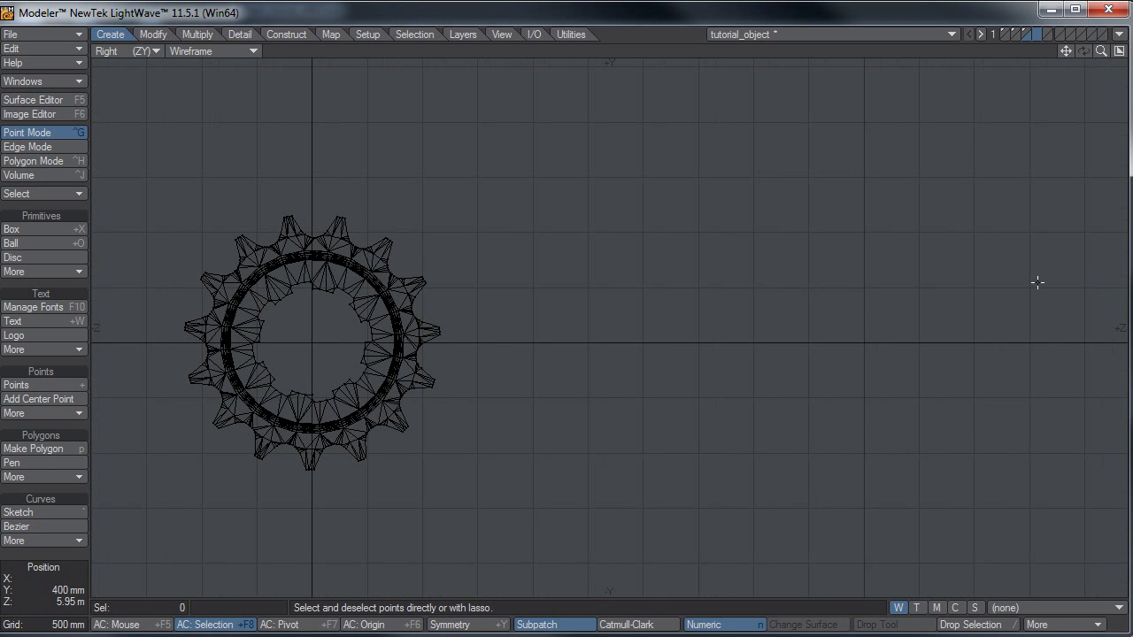
alt+drag(410, 306, 571, 321)
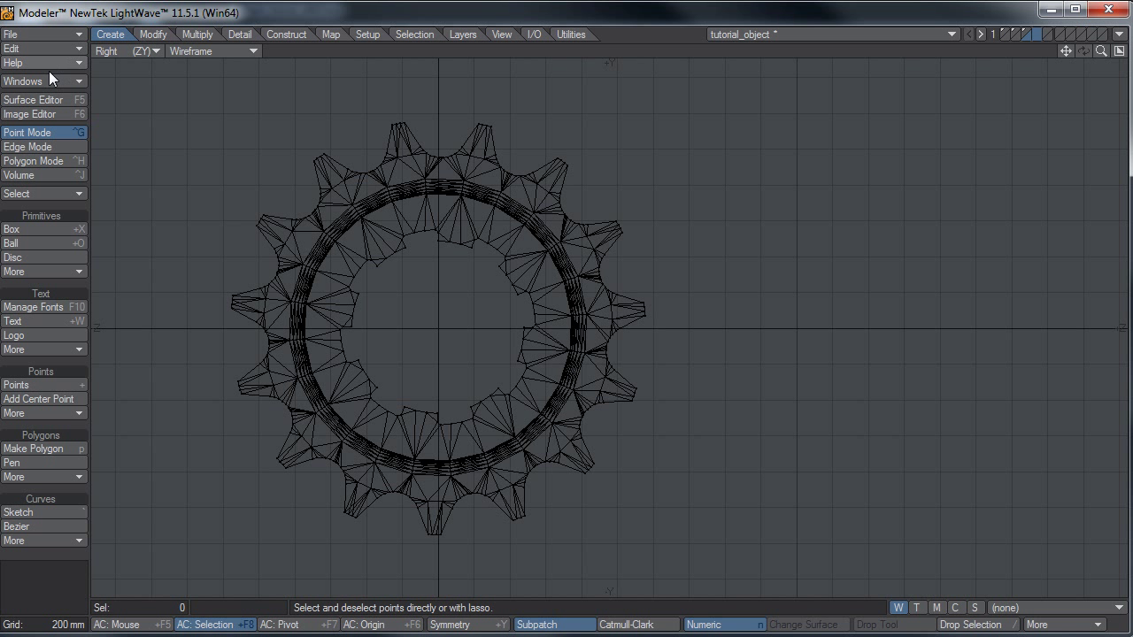
click(29, 257)
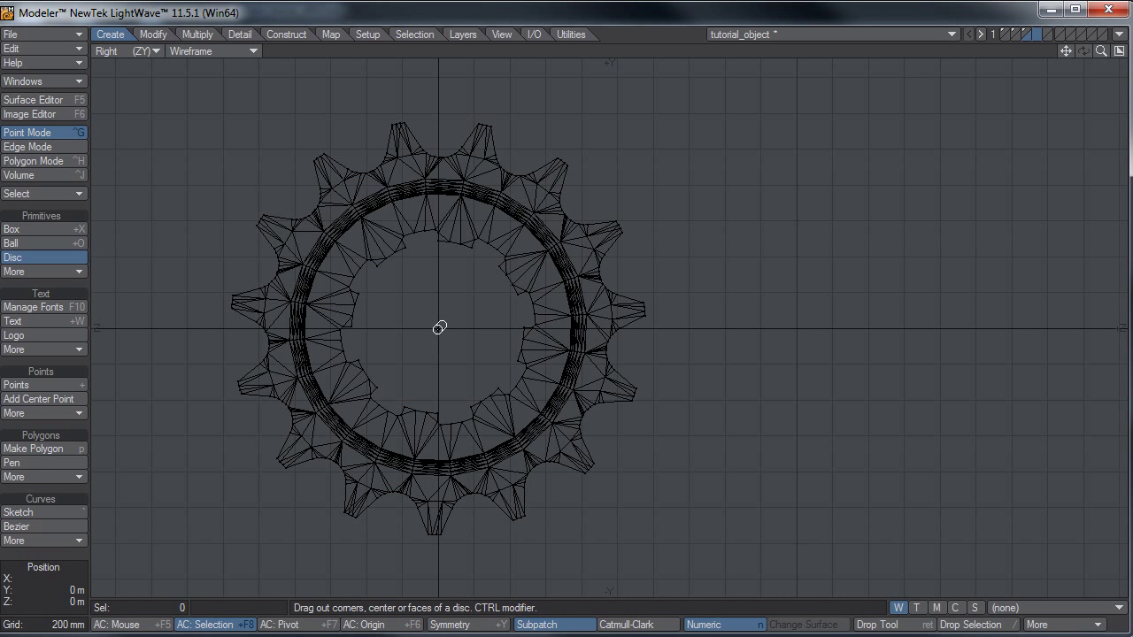
drag(440, 327, 629, 516)
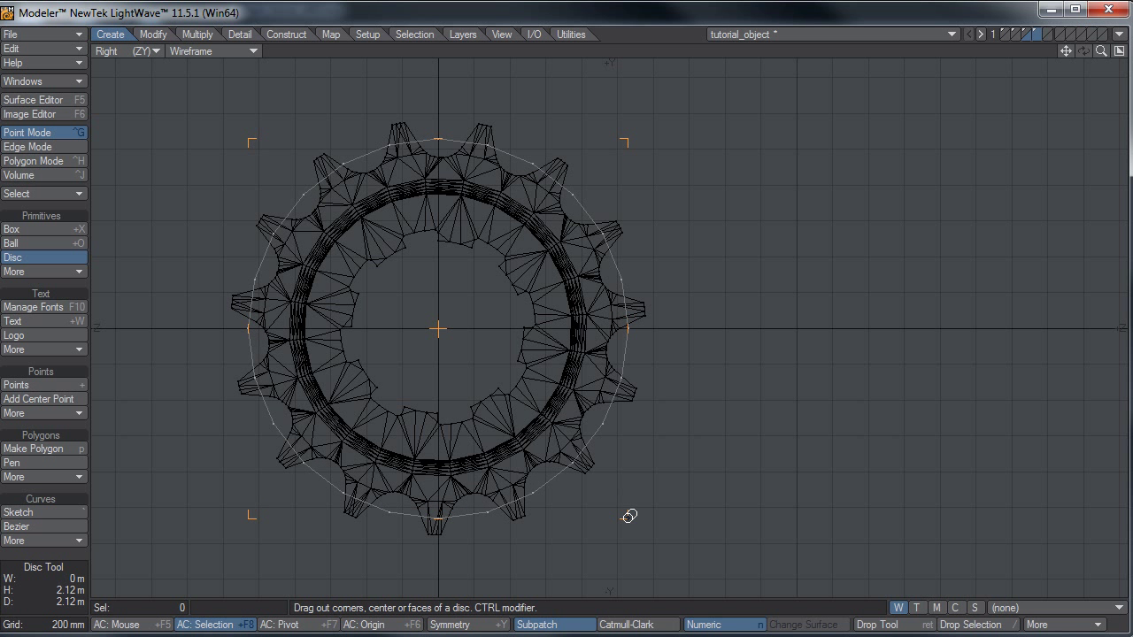
drag(630, 516, 629, 516)
Double the disc's 24 sides to 48 numerically and finish creating the disc.
key(n)
drag(891, 32, 740, 88)
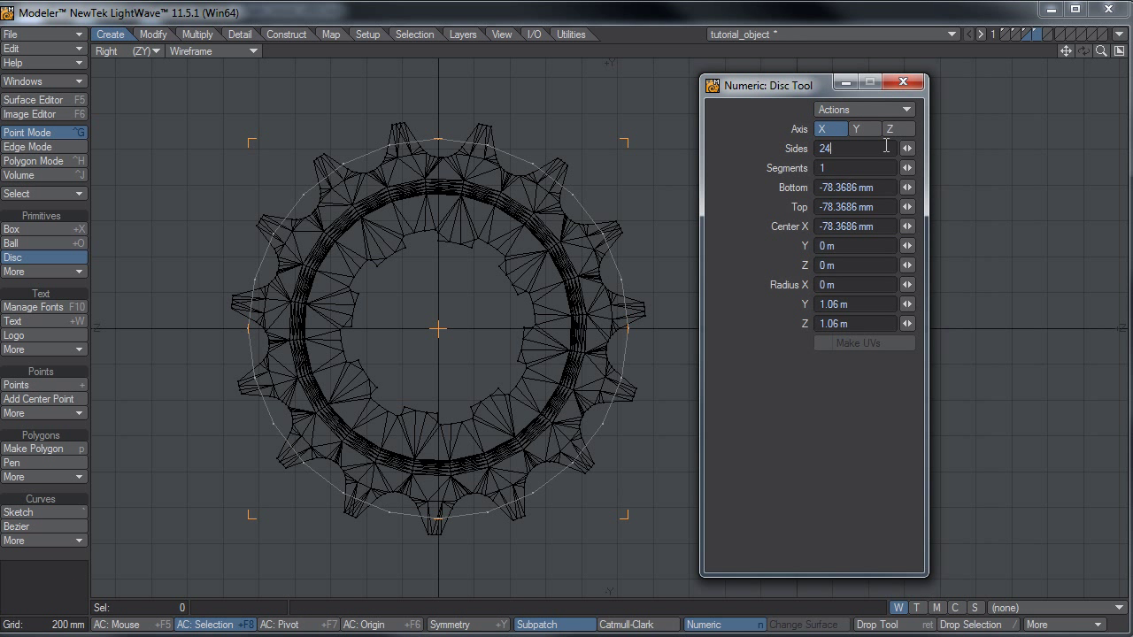
text(*2)
key(Tab)
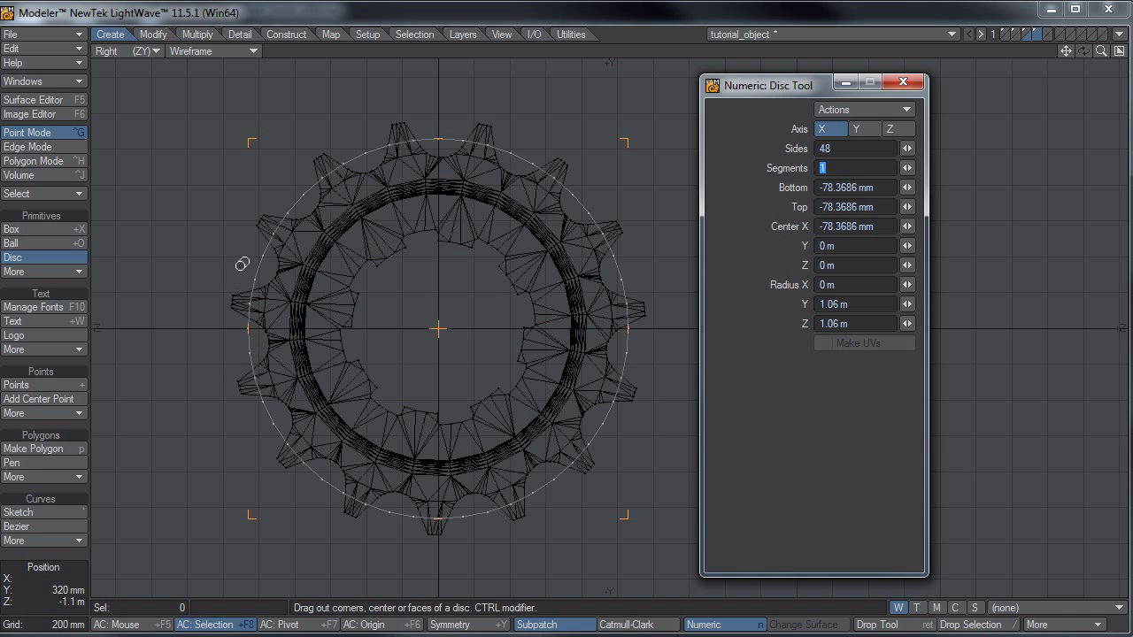
ctrl+alt+drag(438, 381, 463, 404)
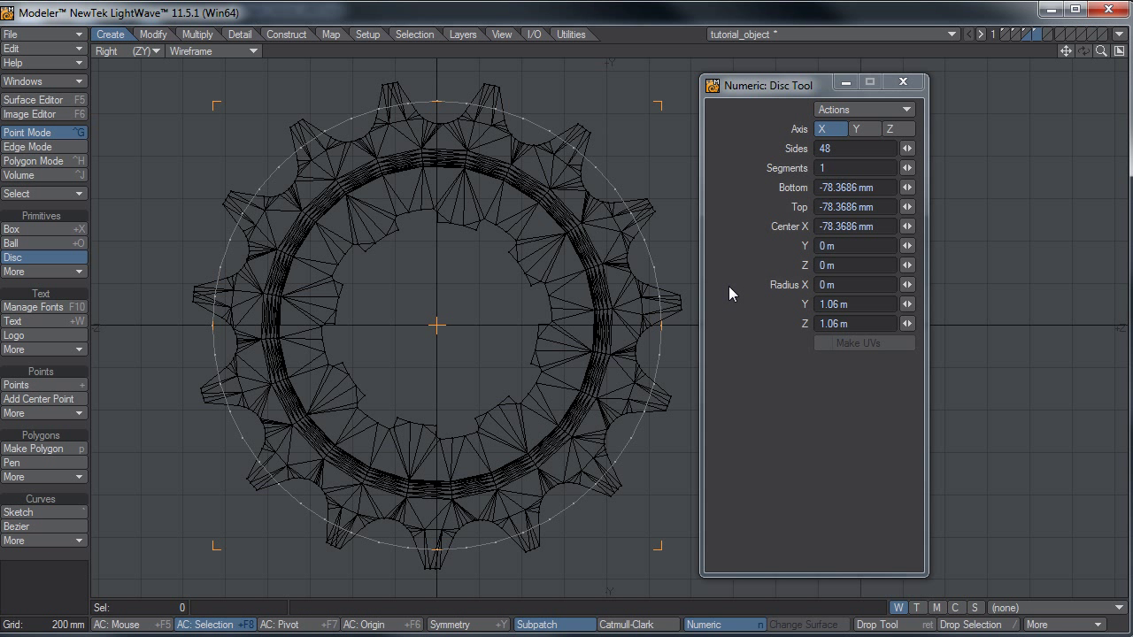
key(space)
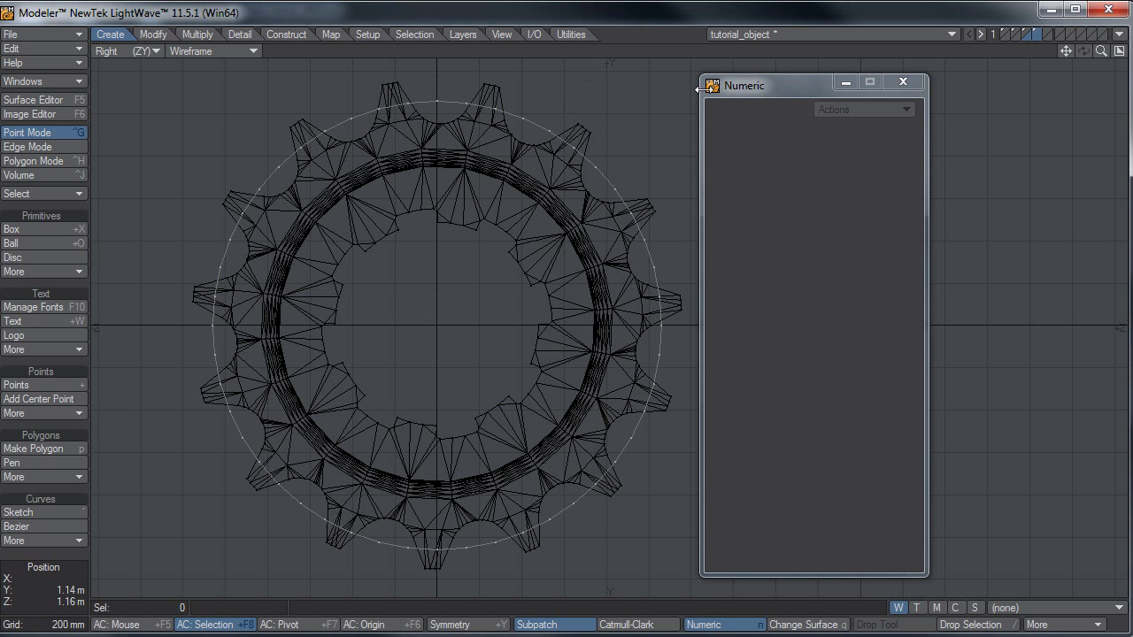
Select all disc points, set the Action Center to Origin and rotate them 90° so the first point sits above the sprocket's centre.
drag(699, 89, 788, 87)
mouse_move(535, 89)
right_down()
mouse_move(743, 434)
mouse_move(673, 598)
right_up()
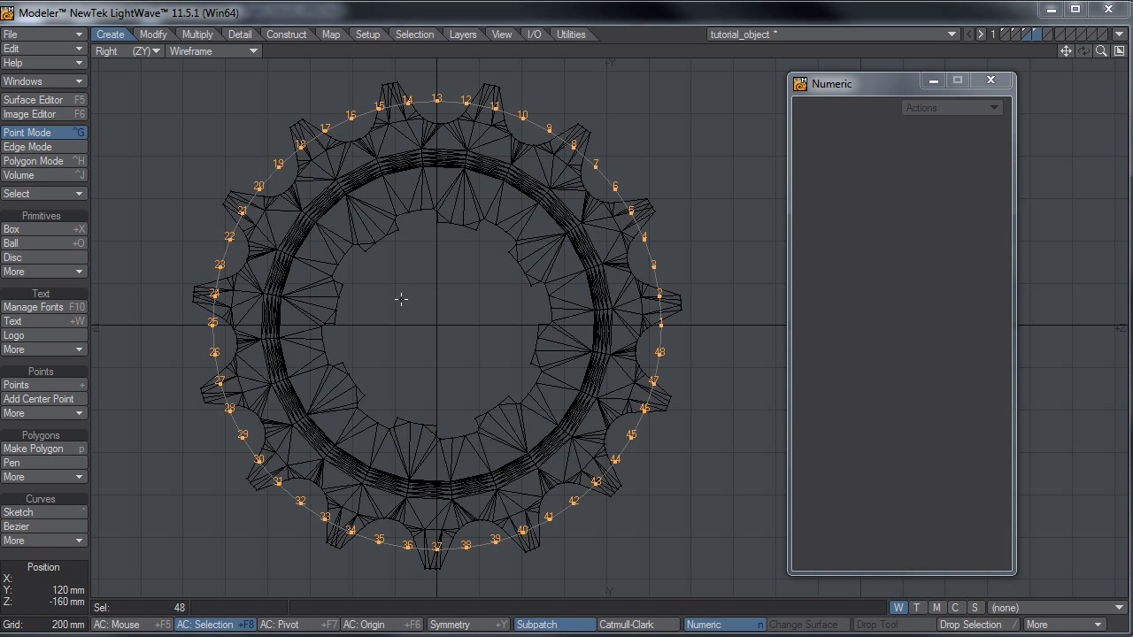
key(shift+F6)
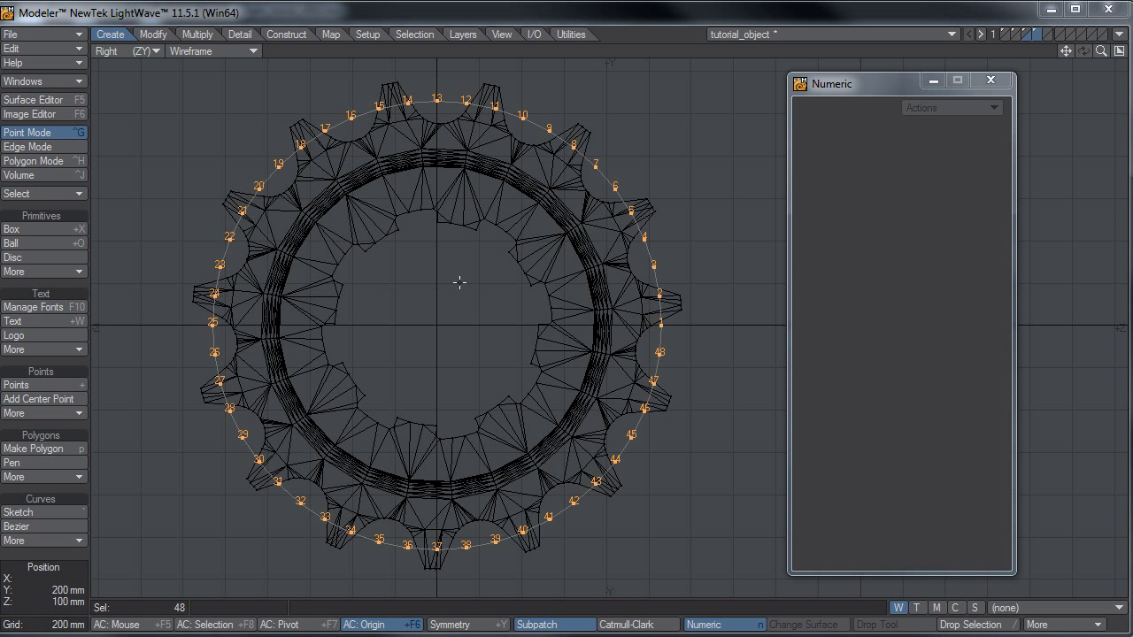
key(e)
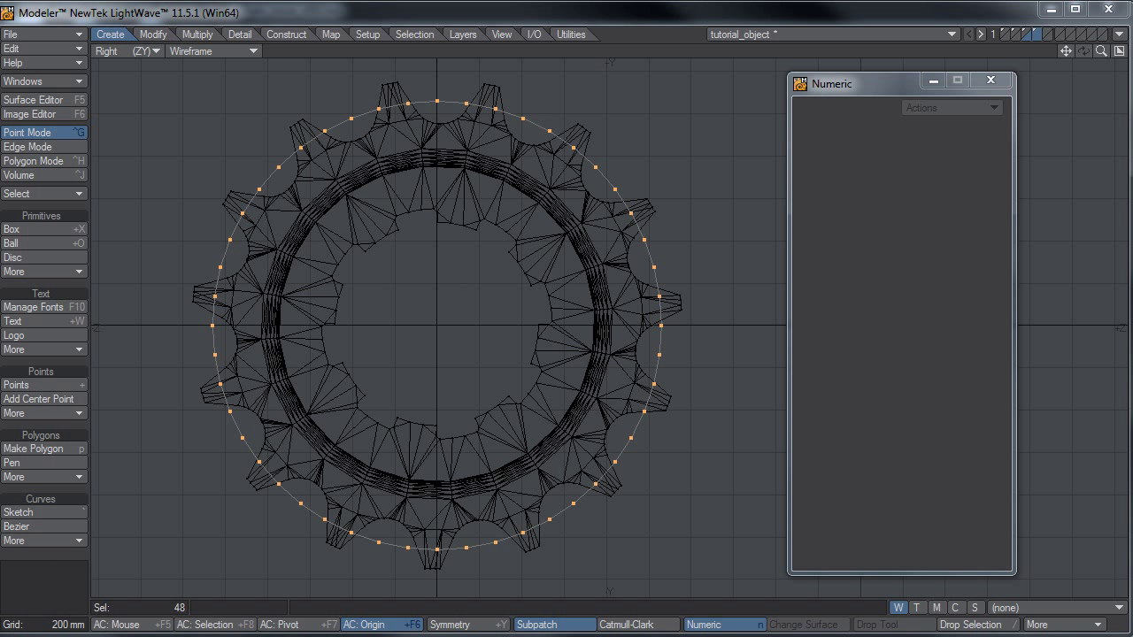
mouse_move(691, 162)
right_down()
mouse_move(705, 628)
mouse_move(88, 586)
right_up()
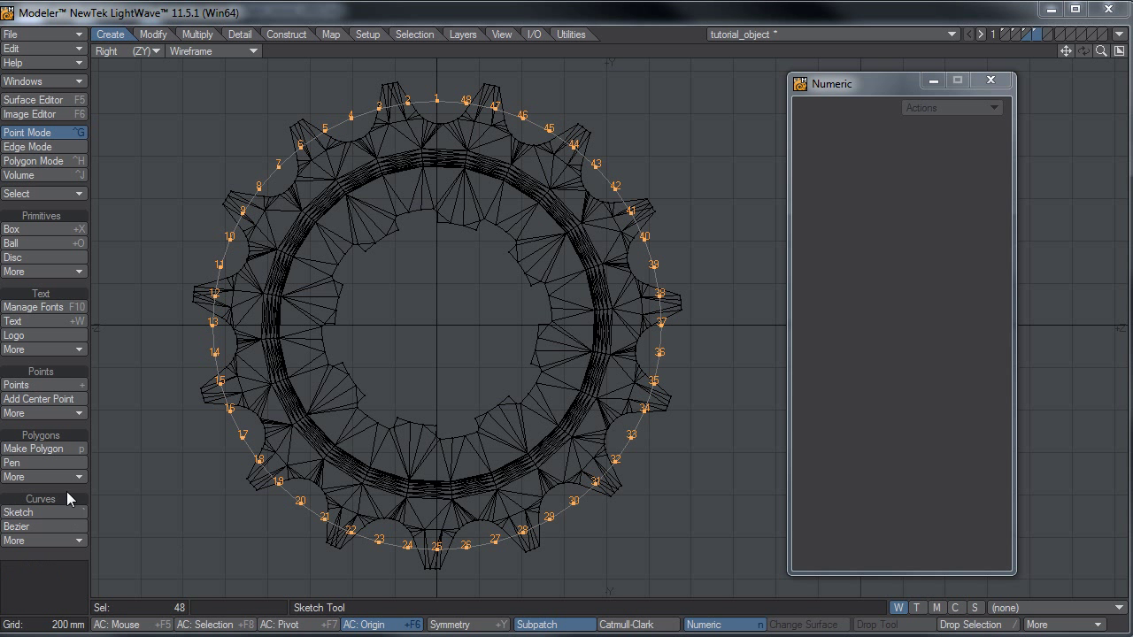
Select the 23 disc points on the +Z side and move them about 3 m along +Z to stretch the disc into a loop.
click(87, 479)
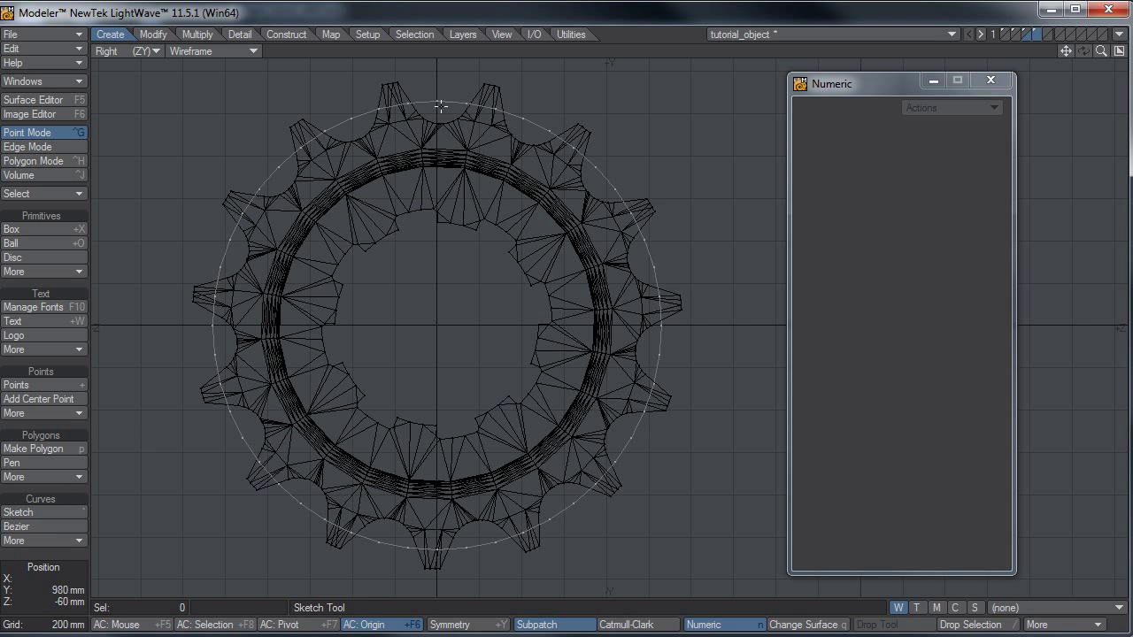
mouse_move(463, 110)
right_down()
mouse_move(574, 94)
mouse_move(712, 576)
mouse_move(478, 562)
mouse_move(456, 542)
right_up()
drag(824, 88, 1132, 102)
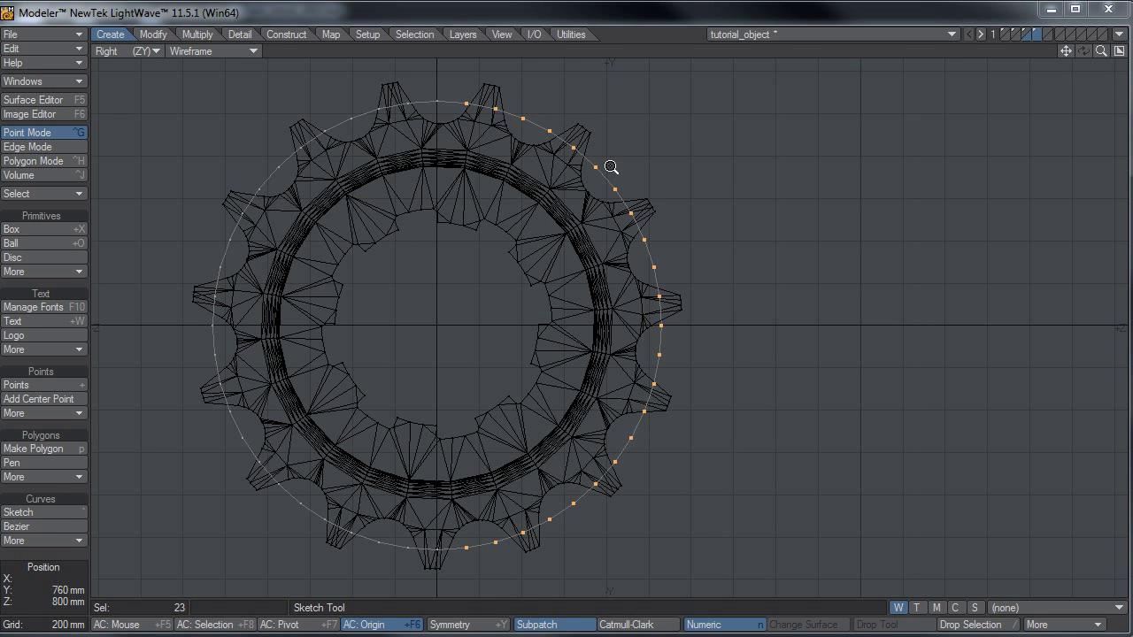
scroll(591, 175, down, 1)
key(t)
ctrl+drag(455, 191, 989, 192)
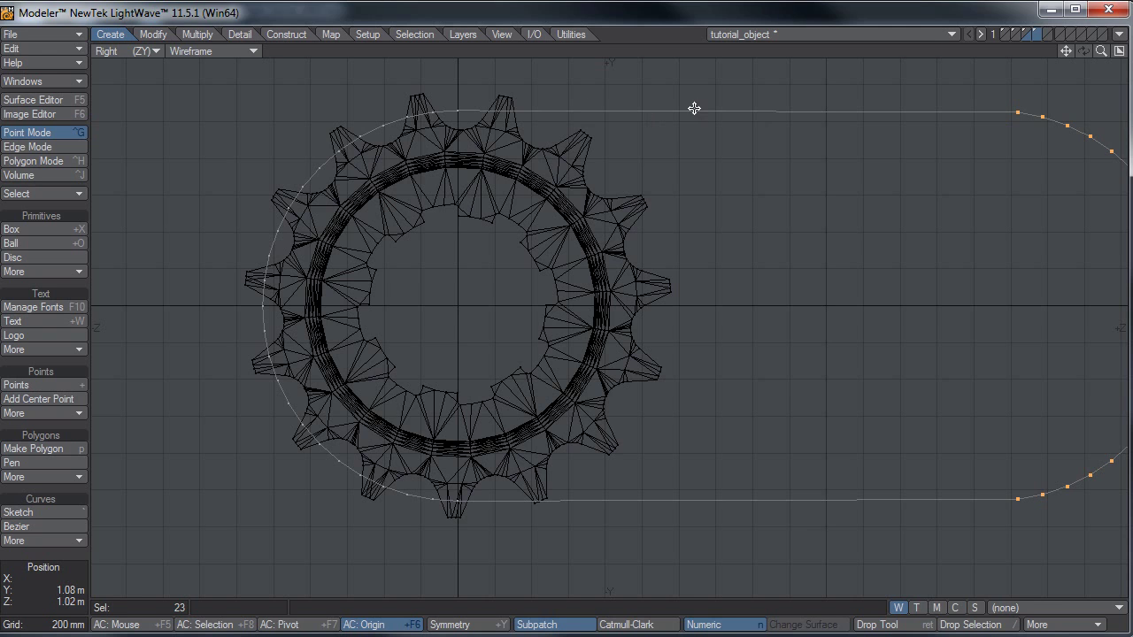
Select points around the sprocket side and one at the lower +Z end of the loop, and examine their numbering order.
scroll(832, 143, down, 1)
alt+drag(668, 198, 593, 219)
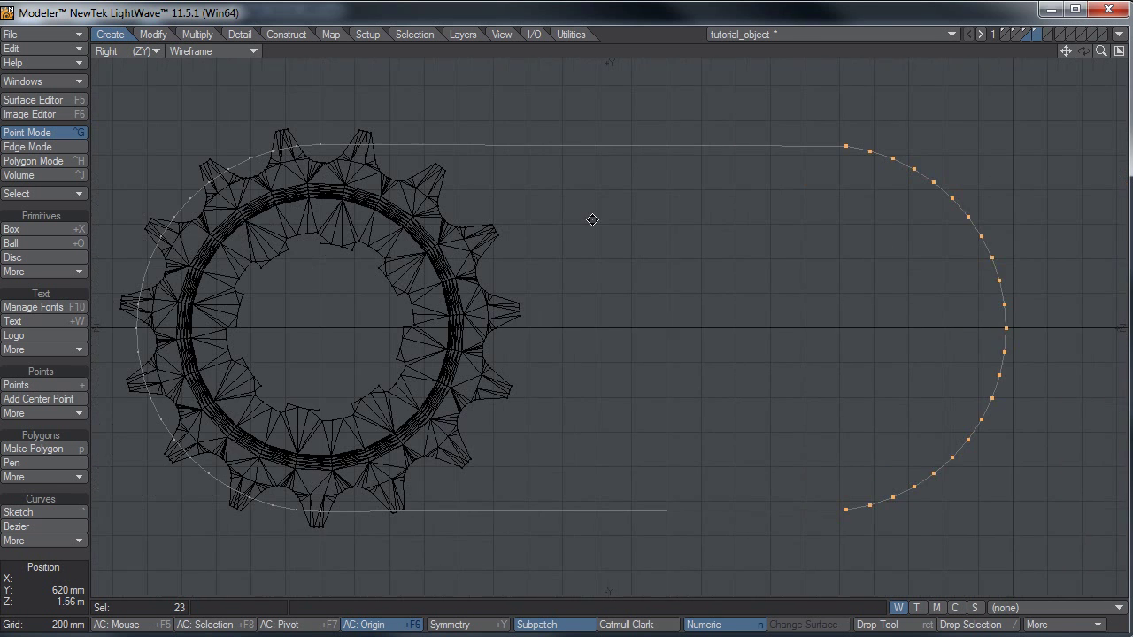
scroll(577, 226, down, 2)
mouse_move(712, 222)
right_down()
mouse_move(1027, 142)
mouse_move(752, 143)
right_up()
drag(351, 153, 287, 157)
mouse_move(191, 273)
mouse_down()
mouse_move(193, 340)
mouse_move(230, 432)
mouse_move(298, 473)
mouse_move(347, 479)
mouse_up()
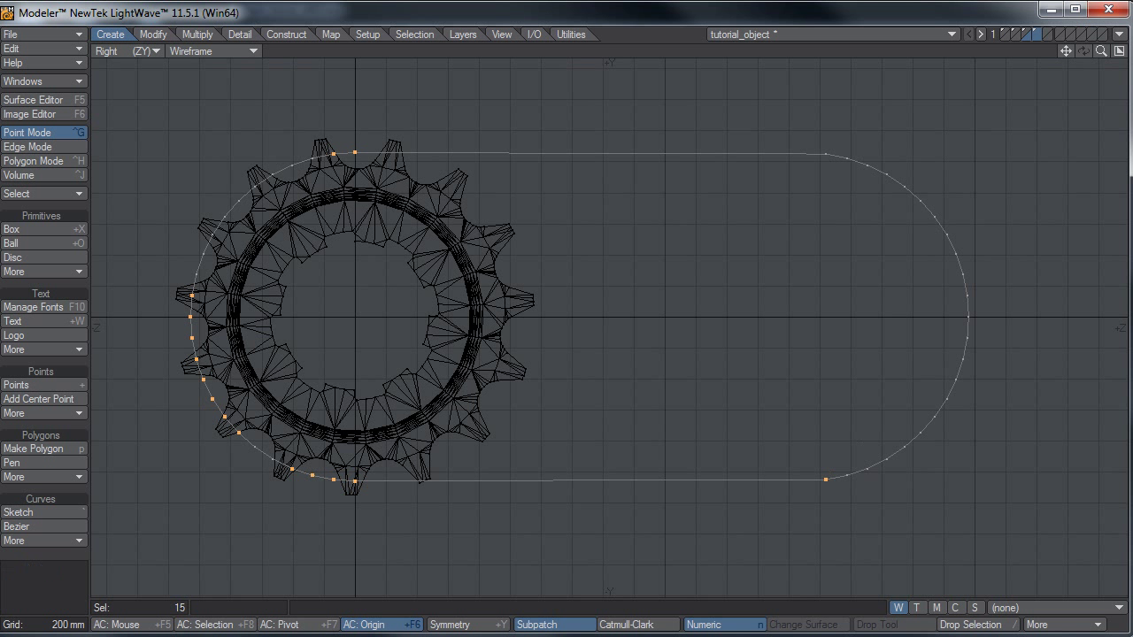
key(i)
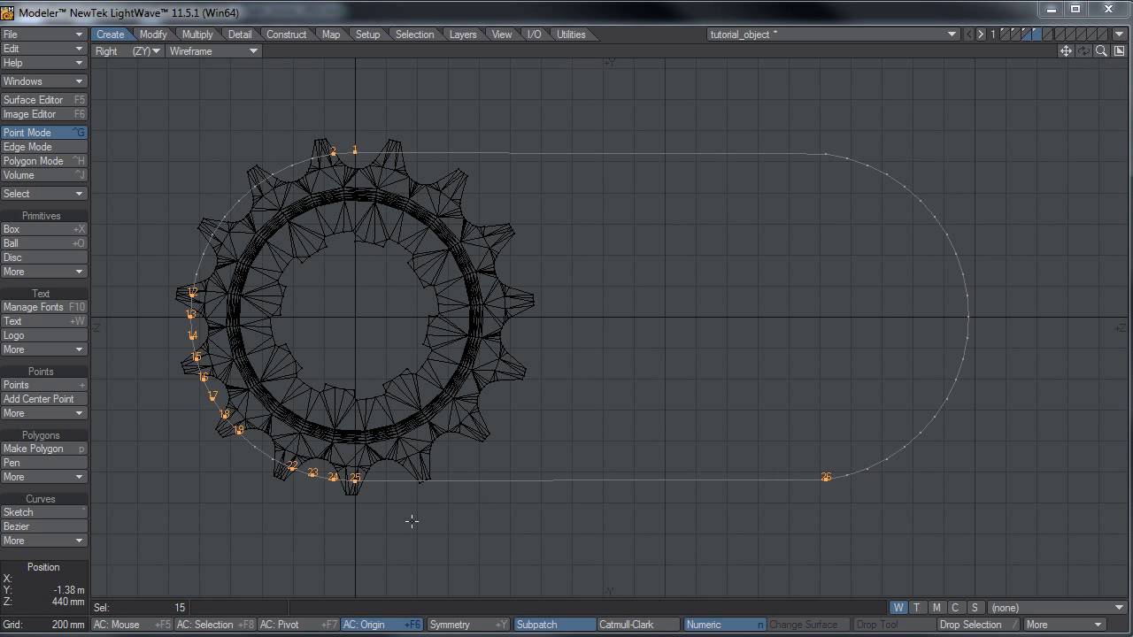
click(1000, 170)
Knife the loop's lower straight edge near its middle and delete the stray point the cut adds inside the loop.
key(shift+k)
drag(614, 543, 699, 373)
key(space)
click(700, 372)
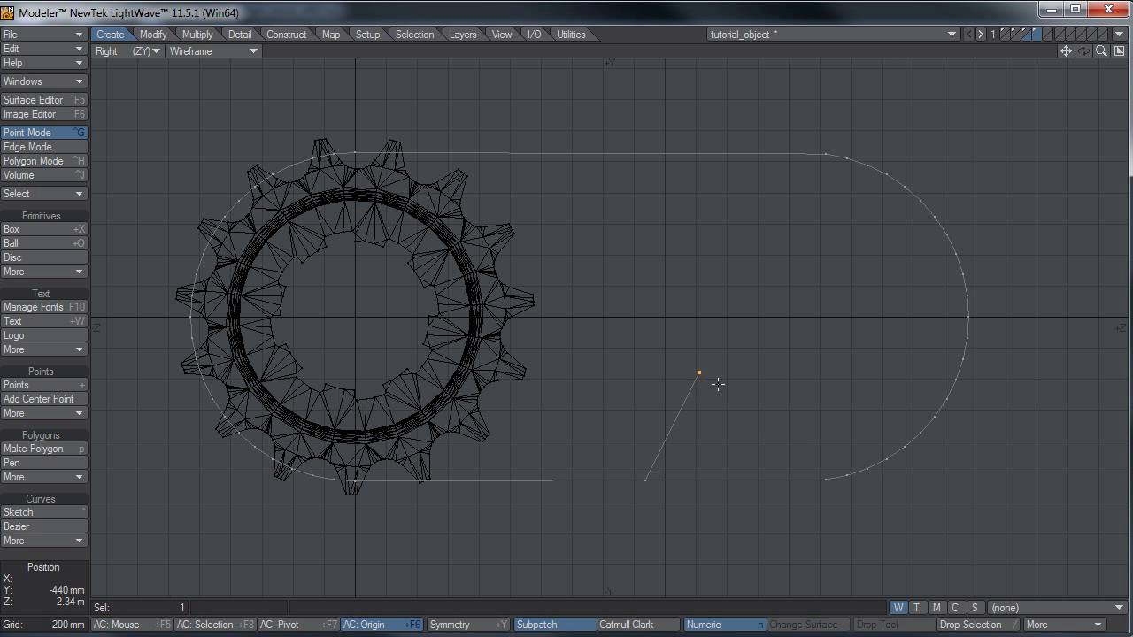
key(Delete)
Select the points along the loop's lower side and examine how the inserted midpoint is numbered relative to its neighbours.
key(space)
key(space)
key(space)
mouse_move(595, 401)
right_down()
mouse_move(274, 539)
mouse_move(684, 407)
right_up()
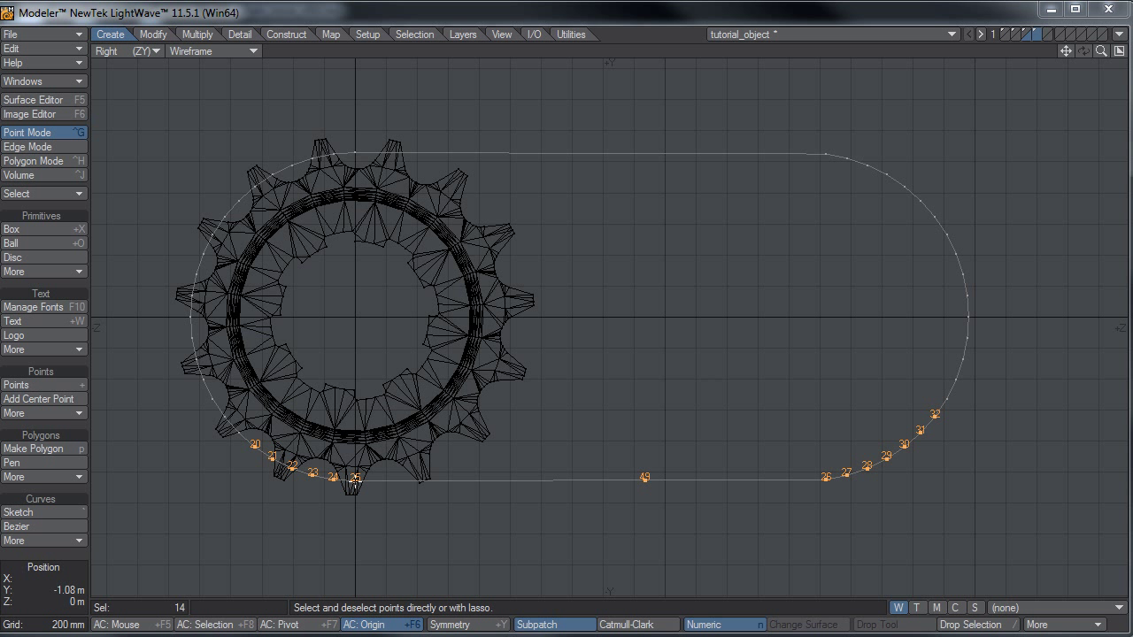
click(825, 166)
Delete the loop's points on the +Z side and remove the remaining half-disc polygon while keeping its points around the sprocket.
right_drag(449, 392, 432, 257)
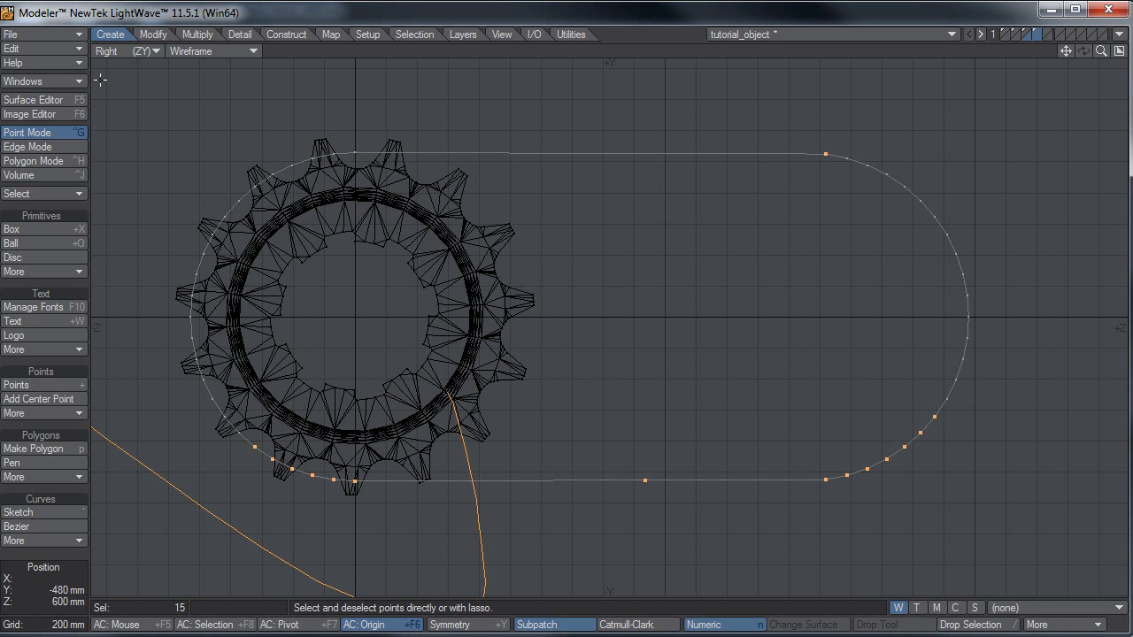
right_drag(649, 155, 867, 110)
mouse_move(614, 102)
mouse_down()
mouse_move(572, 359)
mouse_move(844, 28)
mouse_up()
key(Delete)
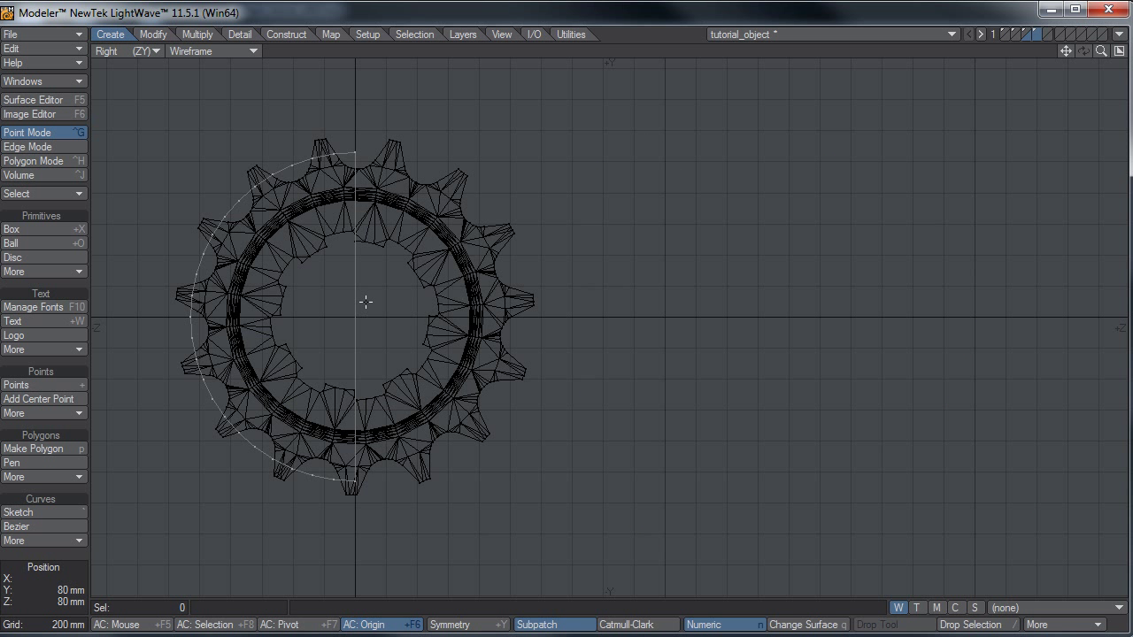
key(k)
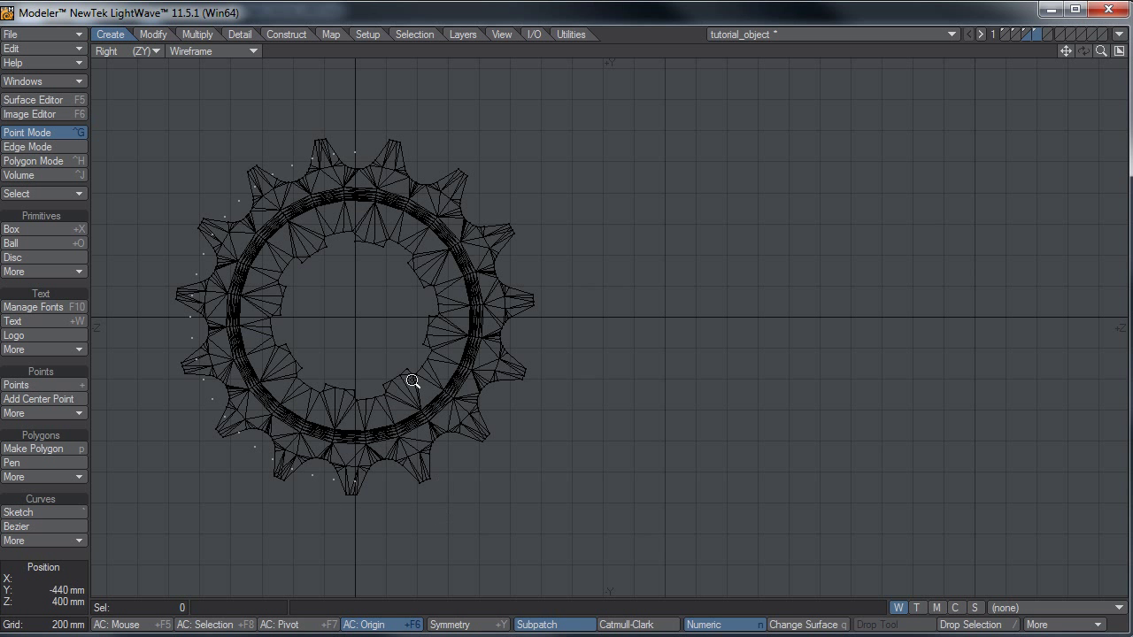
Add a row of ten points extending from the loop's lower end toward +Z at about Y -1.06 m.
scroll(398, 430, down, 3)
key(plus)
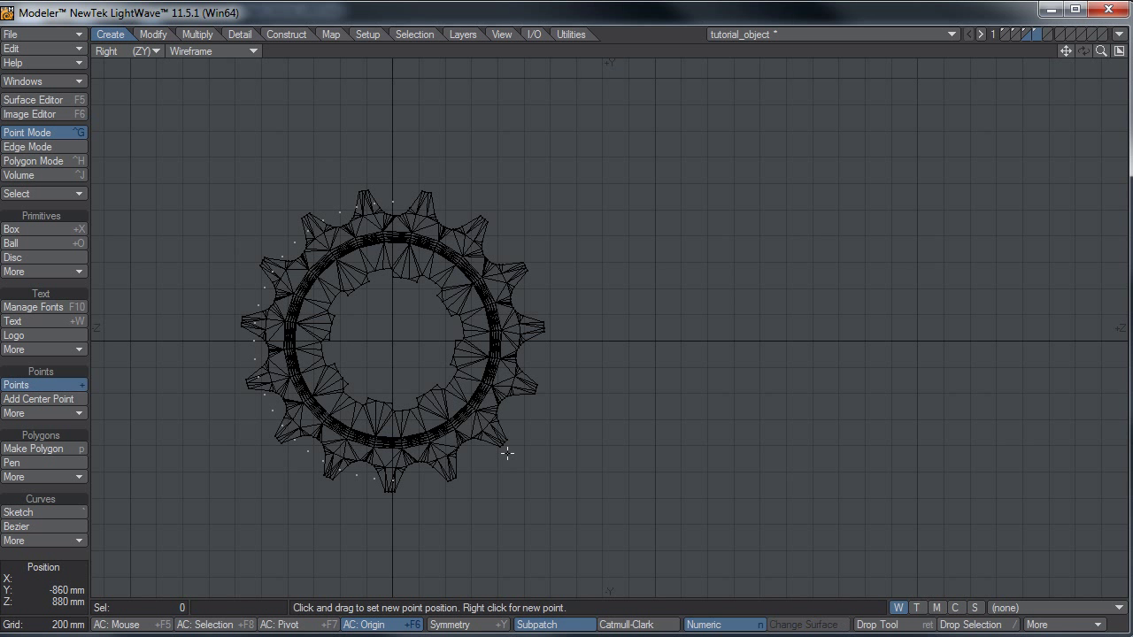
drag(471, 461, 564, 483)
right_click(554, 482)
right_click(616, 481)
right_click(655, 481)
right_click(708, 481)
right_click(759, 481)
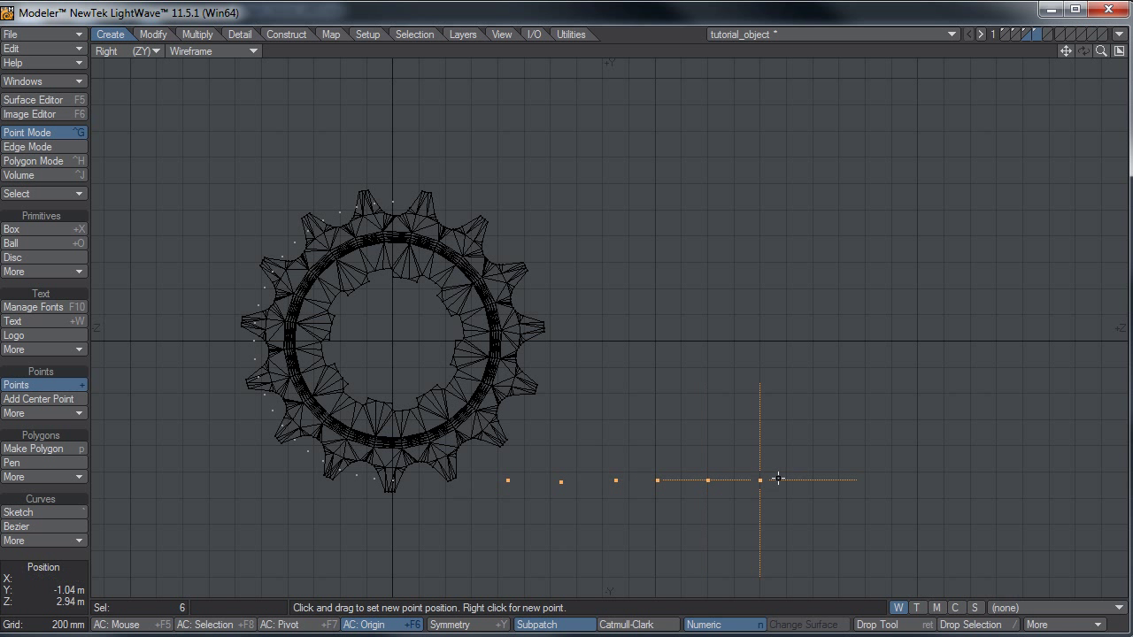
right_click(810, 481)
right_click(859, 481)
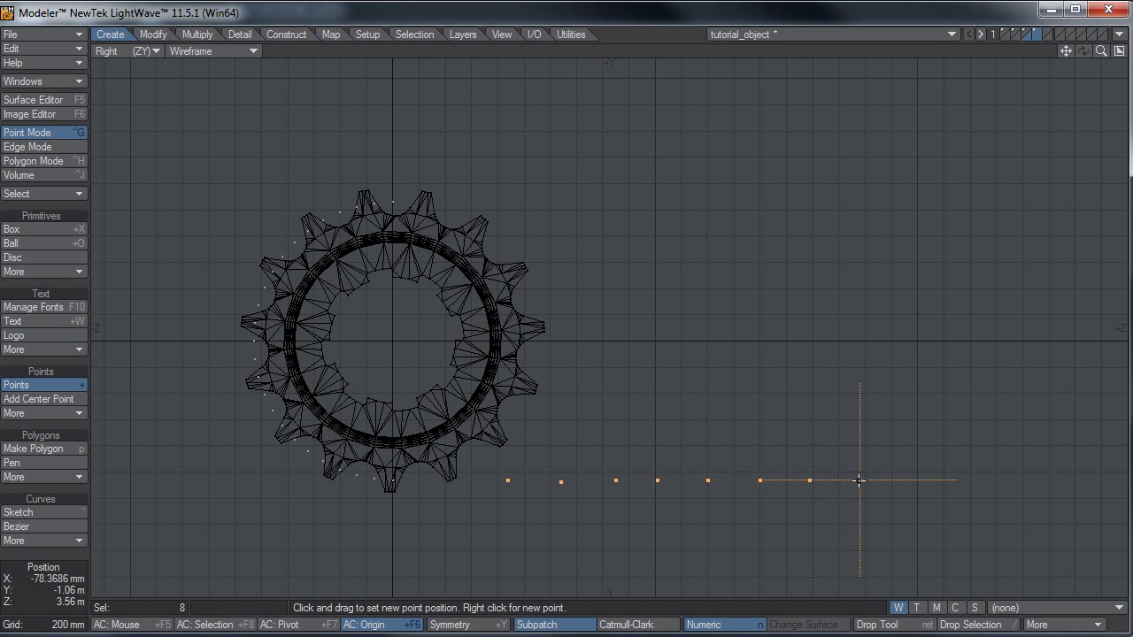
right_click(912, 480)
alt+drag(960, 474, 828, 499)
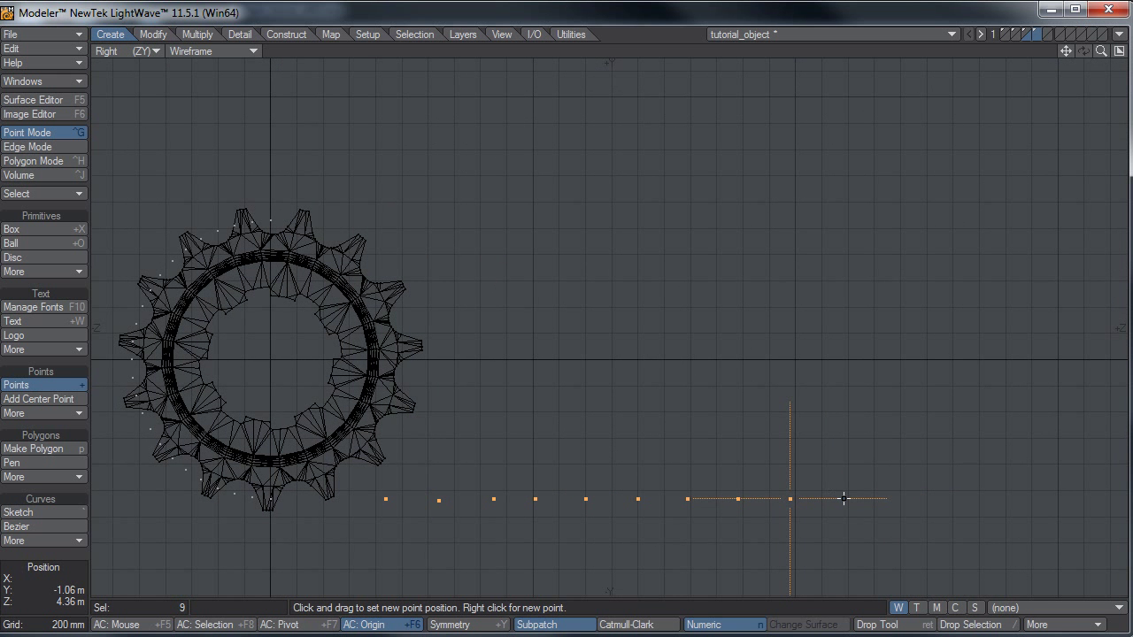
right_click(843, 498)
key(Return)
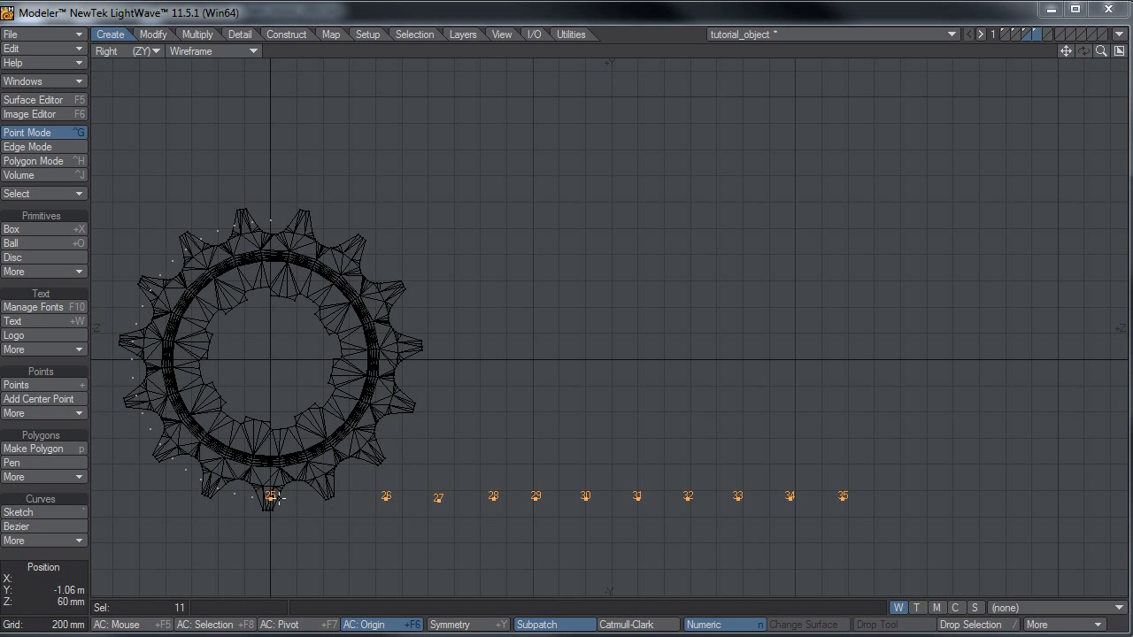
Select the arc points around the sprocket and mirror them across a vertical plane on the +Z side.
mouse_move(264, 428)
right_down()
mouse_move(458, 587)
mouse_move(250, 522)
right_up()
mouse_move(310, 472)
right_down()
mouse_move(249, 562)
mouse_move(481, 240)
mouse_move(414, 265)
right_up()
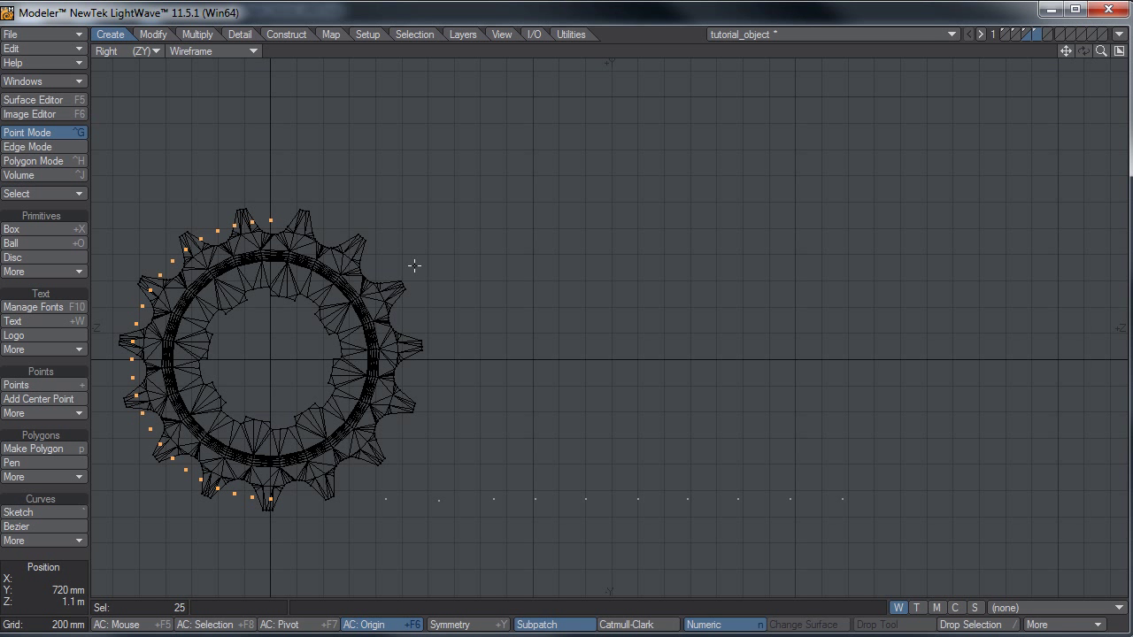
key(shift+v)
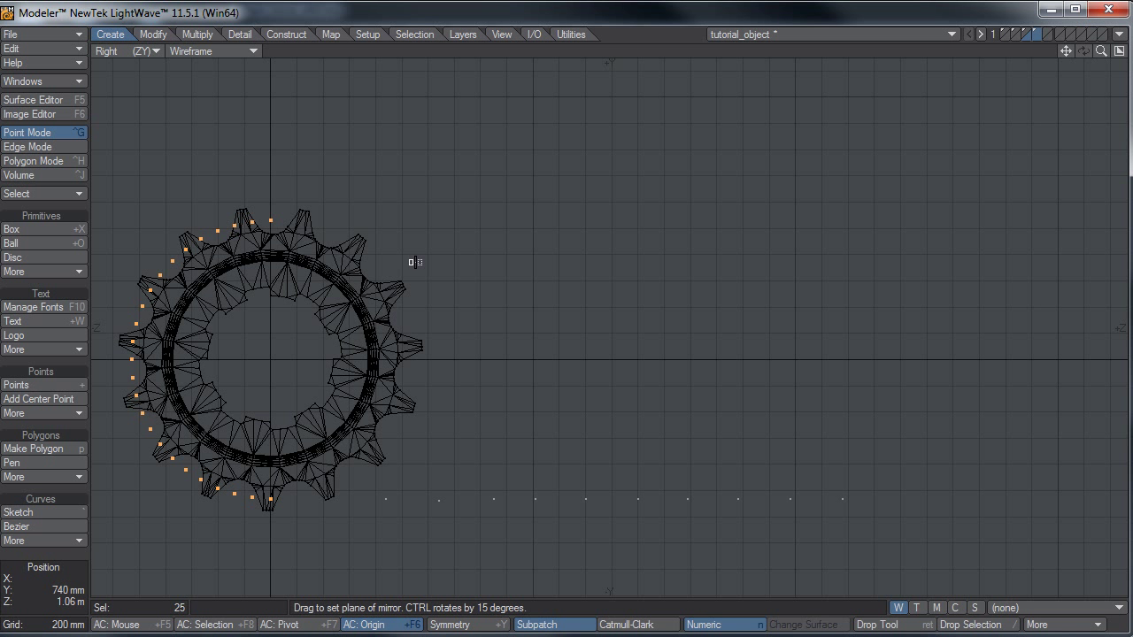
drag(632, 358, 631, 292)
key(Return)
Select points where the lower row approaches the mirrored arc and examine their numbering order.
right_drag(437, 177, 460, 566)
mouse_move(800, 408)
right_down()
mouse_move(998, 527)
mouse_move(1027, 478)
right_up()
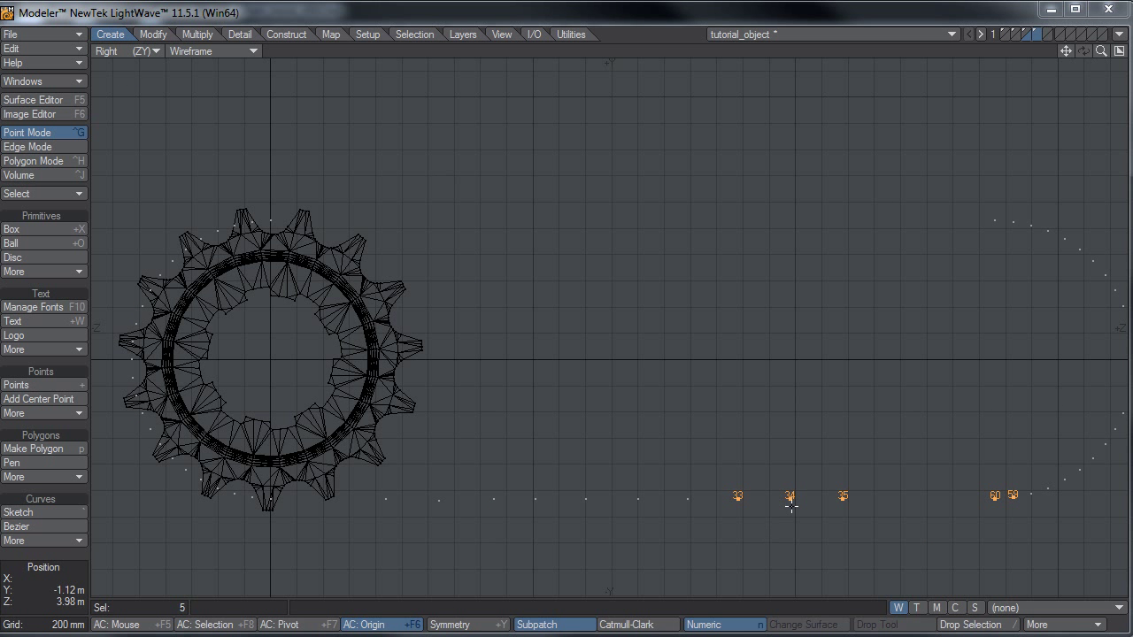
mouse_move(817, 381)
right_down()
mouse_move(589, 410)
mouse_move(585, 592)
right_up()
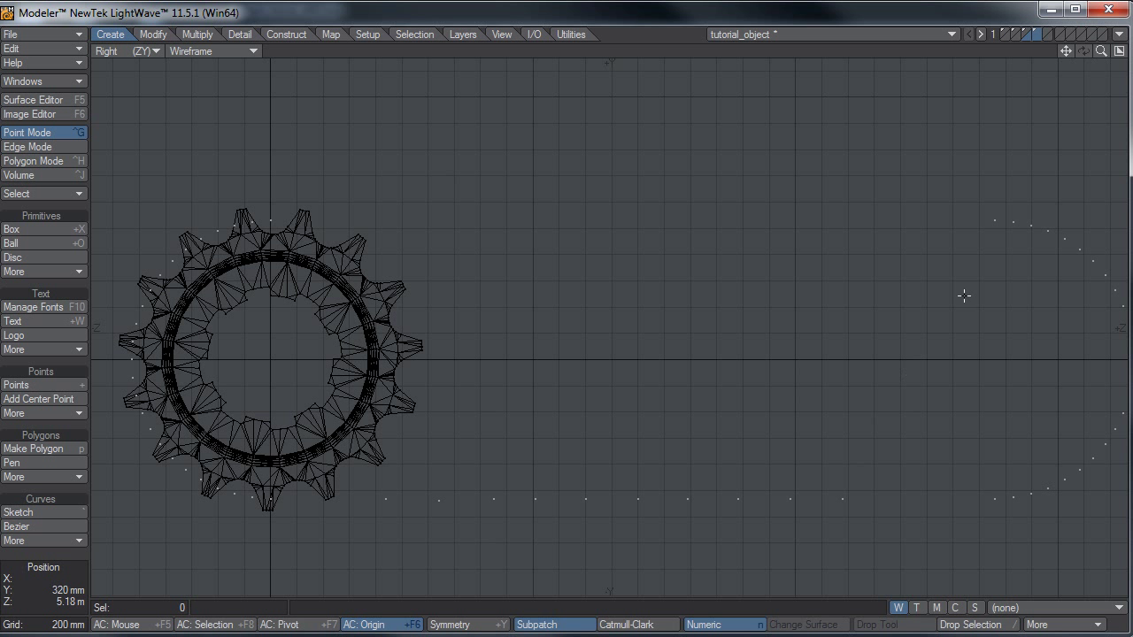
click(995, 221)
click(842, 500)
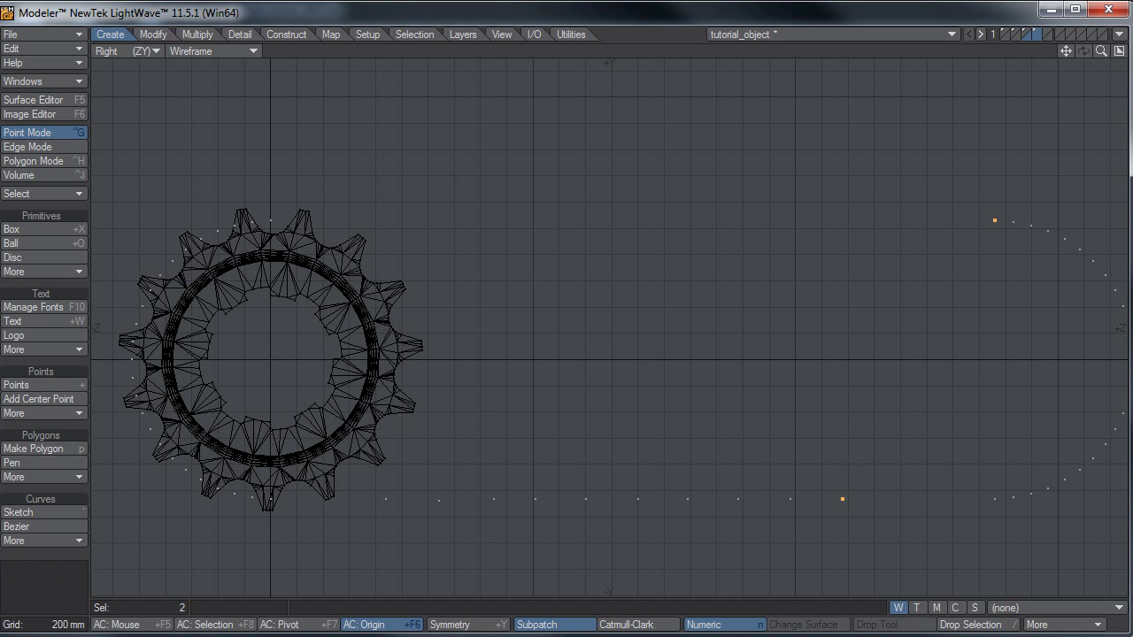
Select the mirrored arc and flip it vertically about the origin with the Stretch tool, using a negative vertical factor.
mouse_move(769, 320)
right_down()
mouse_move(642, 594)
mouse_move(872, 168)
right_up()
mouse_move(967, 187)
right_down()
mouse_move(934, 596)
mouse_move(961, 168)
right_up()
key(h)
key(n)
drag(945, 90, 589, 95)
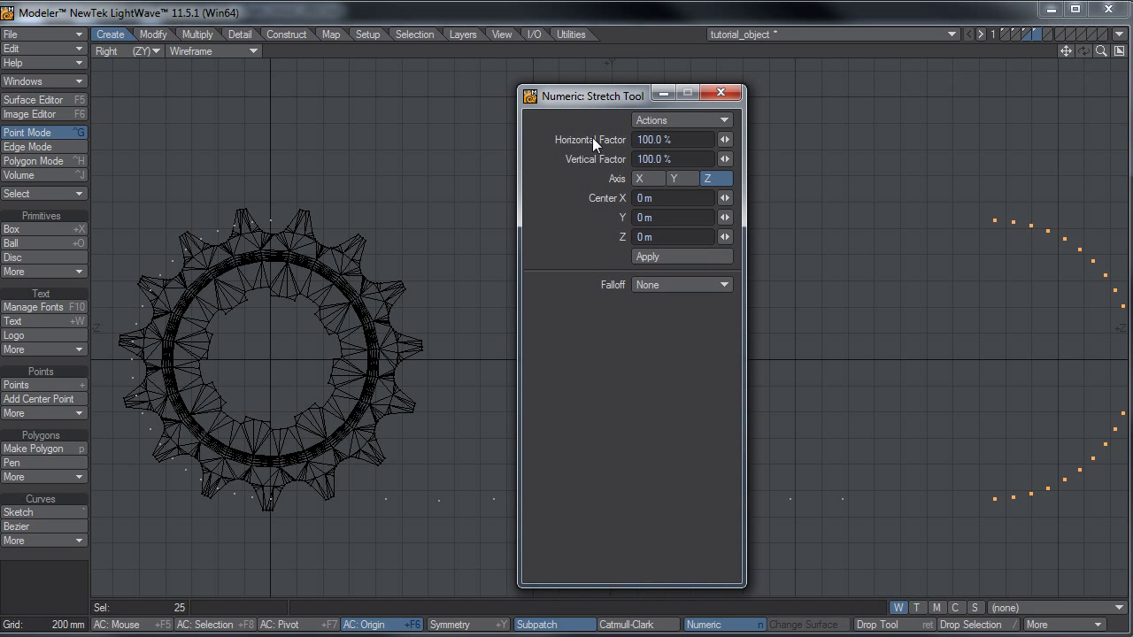
click(674, 160)
text(-)
click(677, 256)
click(721, 93)
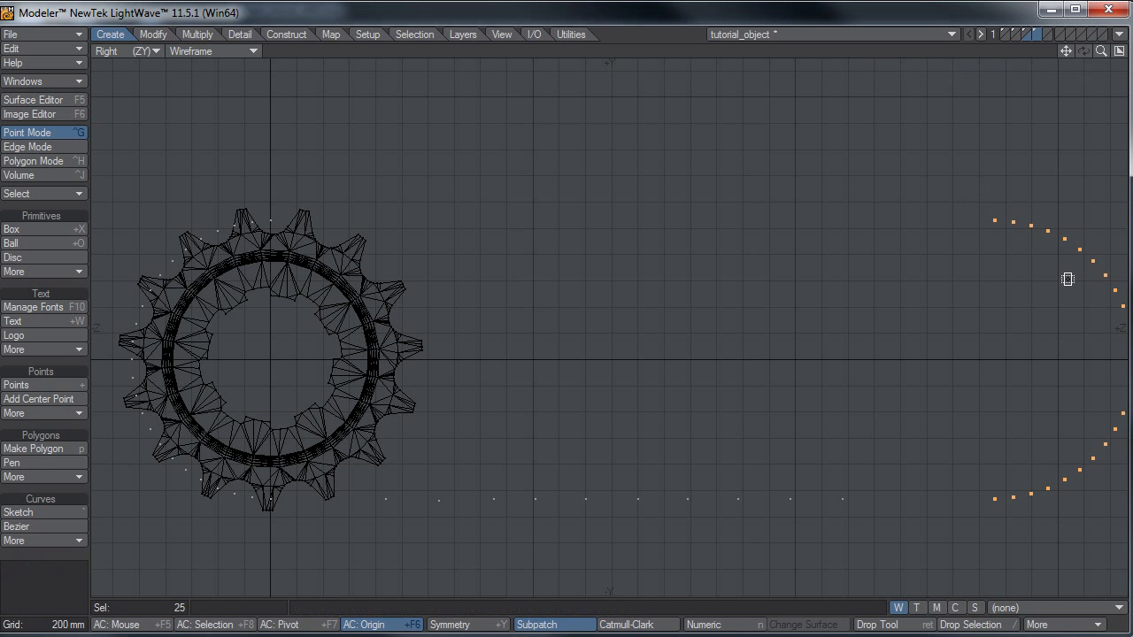
key(Return)
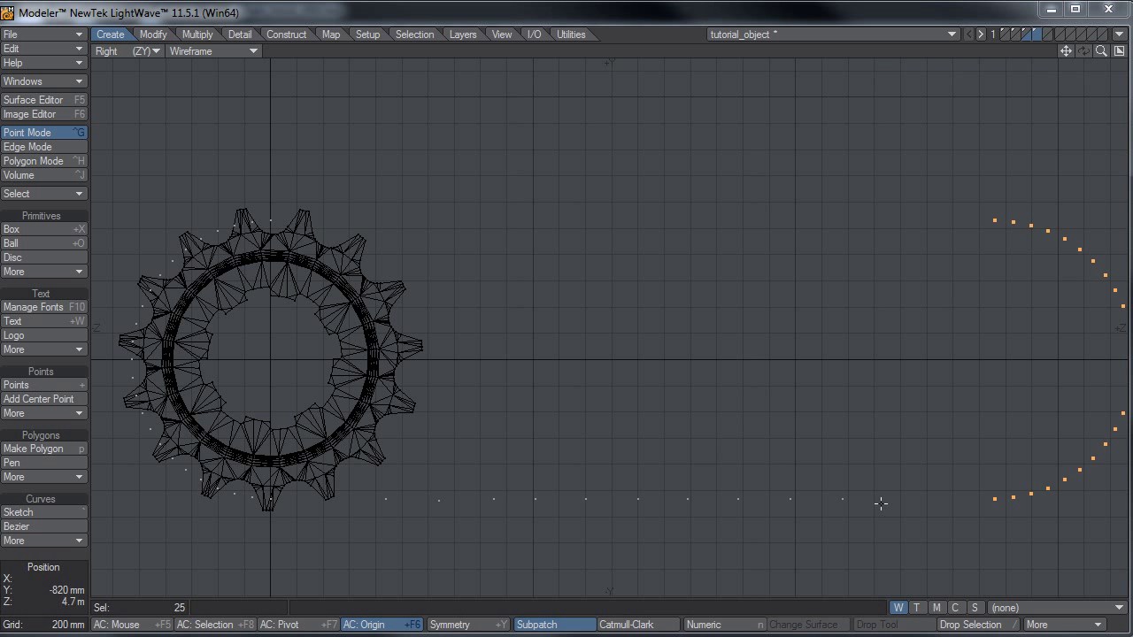
Check the flipped arc's numbering against the lower row's last point, and move the arc toward -Z until it sits beside that point.
click(843, 496)
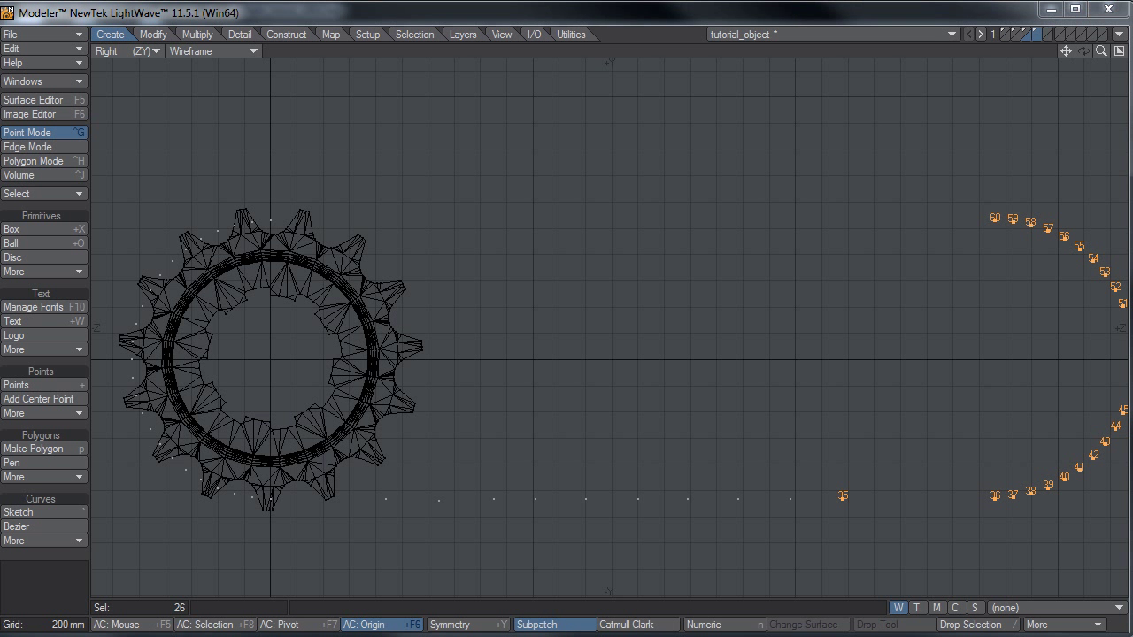
alt+shift+drag(1005, 489, 776, 419)
right_drag(748, 337, 815, 96)
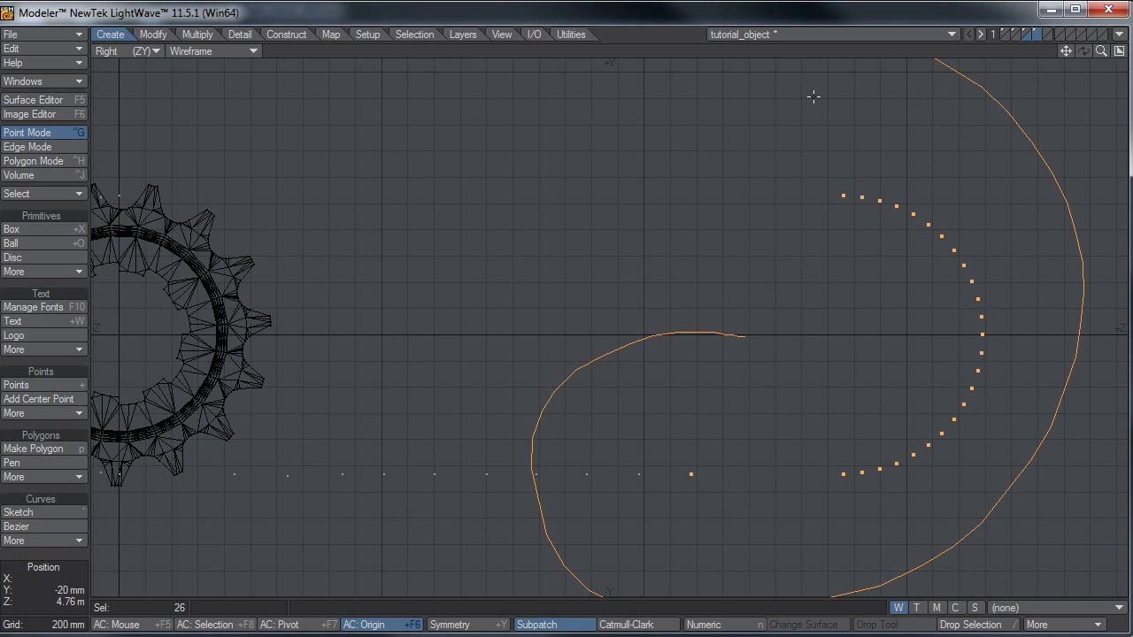
right_drag(787, 181, 773, 38)
key(t)
drag(740, 110, 624, 110)
alt+shift+drag(646, 287, 861, 292)
key(space)
mouse_move(851, 278)
right_down()
mouse_move(822, 552)
mouse_move(797, 71)
right_up()
Select the ten points of the lower row and mirror them across the horizontal plane at Y 0.
mouse_move(765, 370)
right_down()
mouse_move(760, 599)
mouse_move(664, 106)
right_up()
right_drag(899, 468, 409, 522)
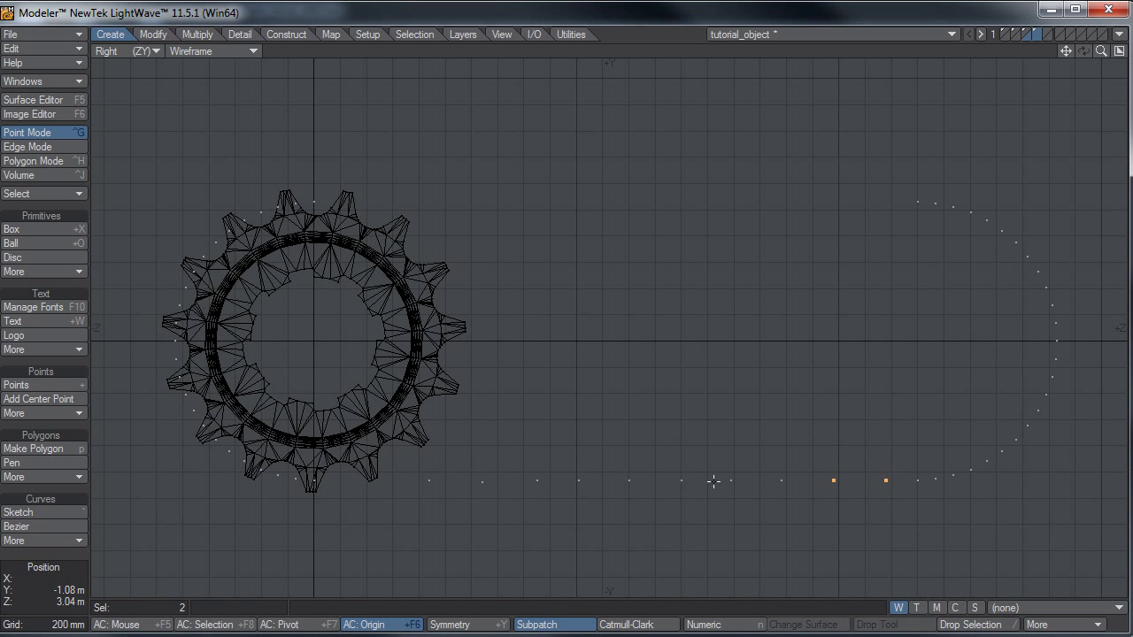
mouse_move(794, 478)
right_down()
mouse_move(513, 536)
mouse_move(624, 387)
right_up()
key(shift+v)
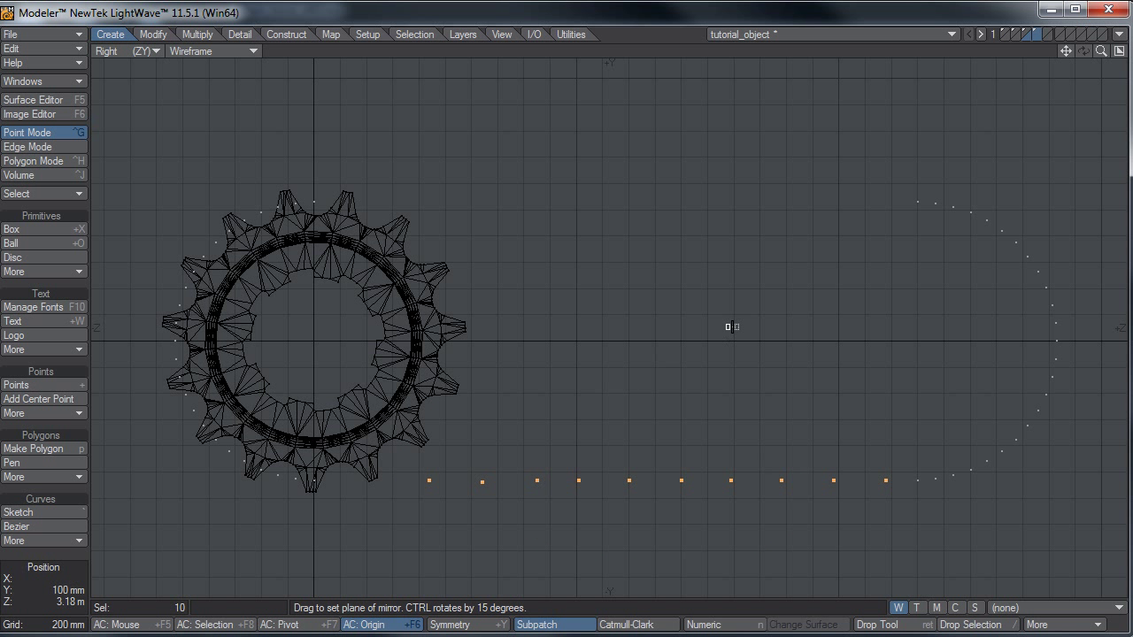
drag(741, 340, 765, 340)
key(Return)
Examine the point numbering where the mirrored upper row meets the arc, and select only the ten upper row points.
mouse_move(614, 311)
right_down()
mouse_move(233, 596)
mouse_move(854, 278)
right_up()
right_drag(918, 180, 863, 162)
key(i)
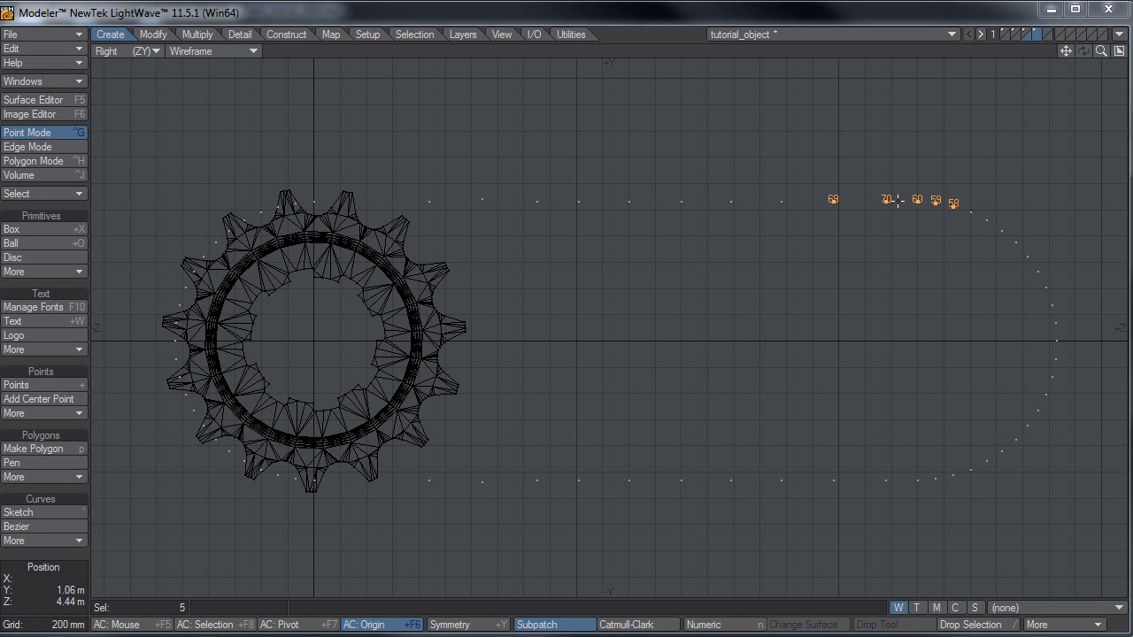
right_drag(902, 147, 613, 131)
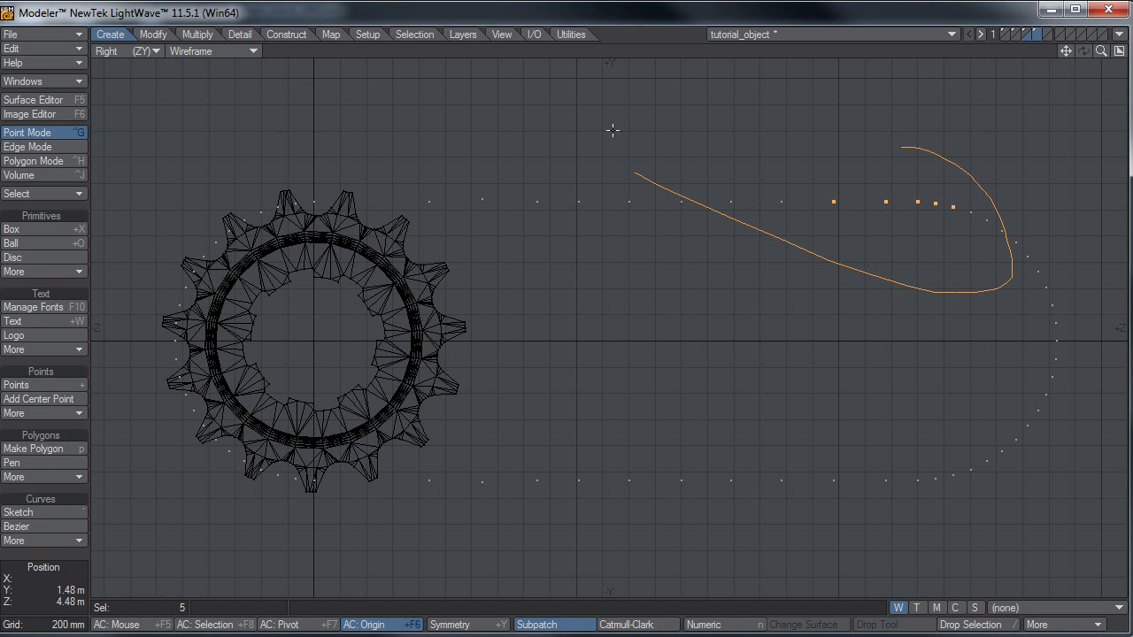
mouse_move(903, 157)
right_down()
mouse_move(630, 296)
mouse_move(404, 215)
mouse_move(528, 139)
right_up()
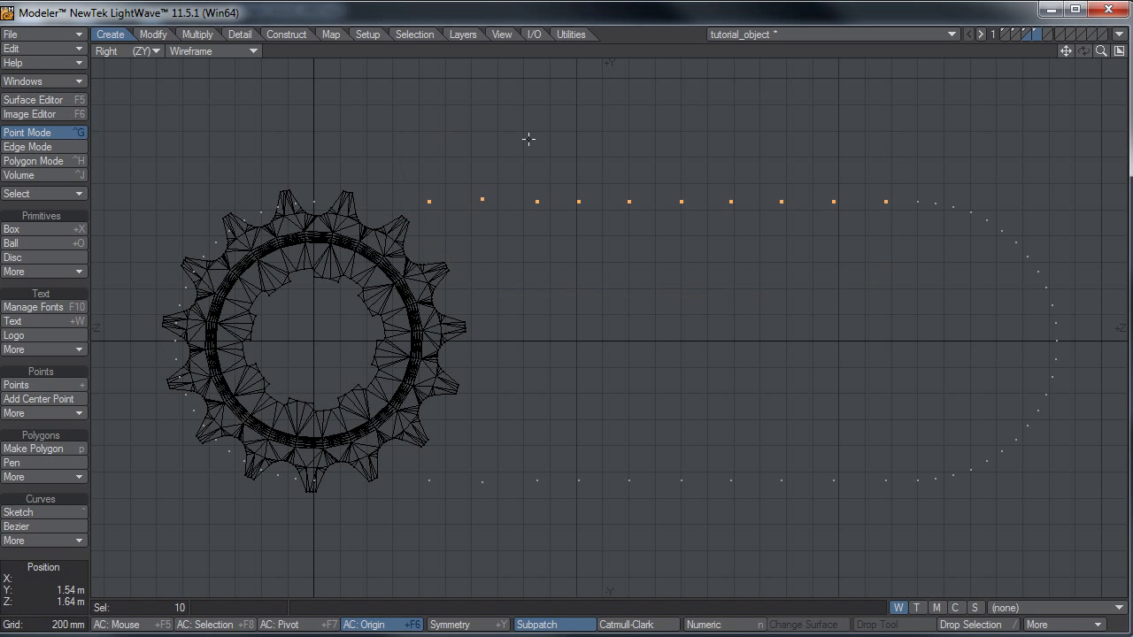
Try to reverse the upper row's point order by stretching it with a horizontal factor of -100%, and check its numbering.
key(shift+h)
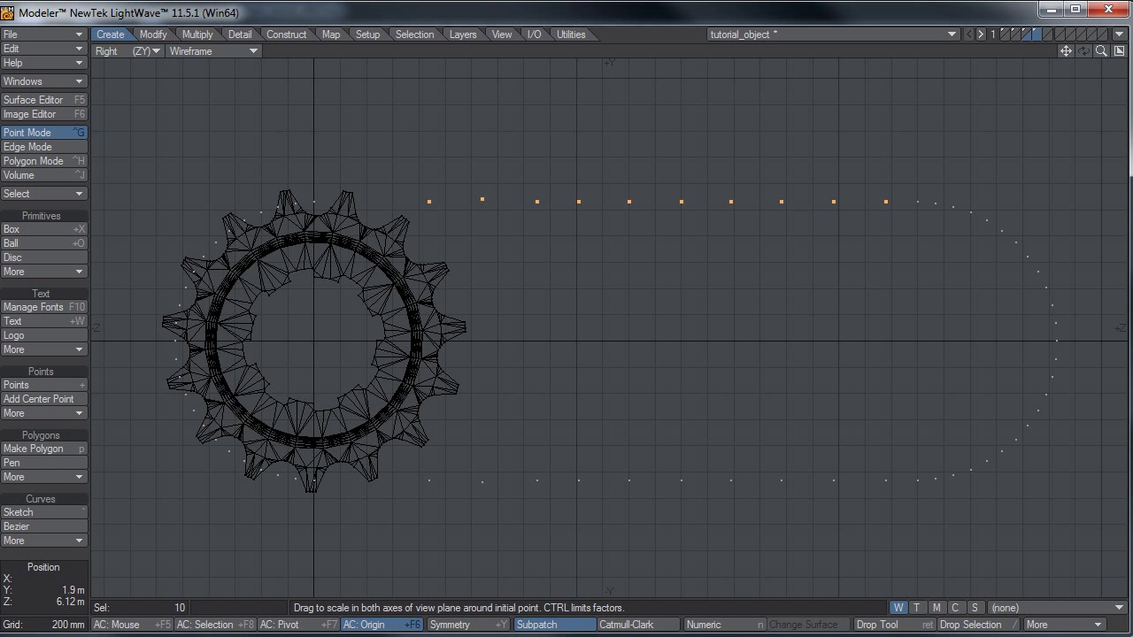
text(n-100)
key(Tab)
text(10)
click(658, 256)
click(721, 92)
key(Return)
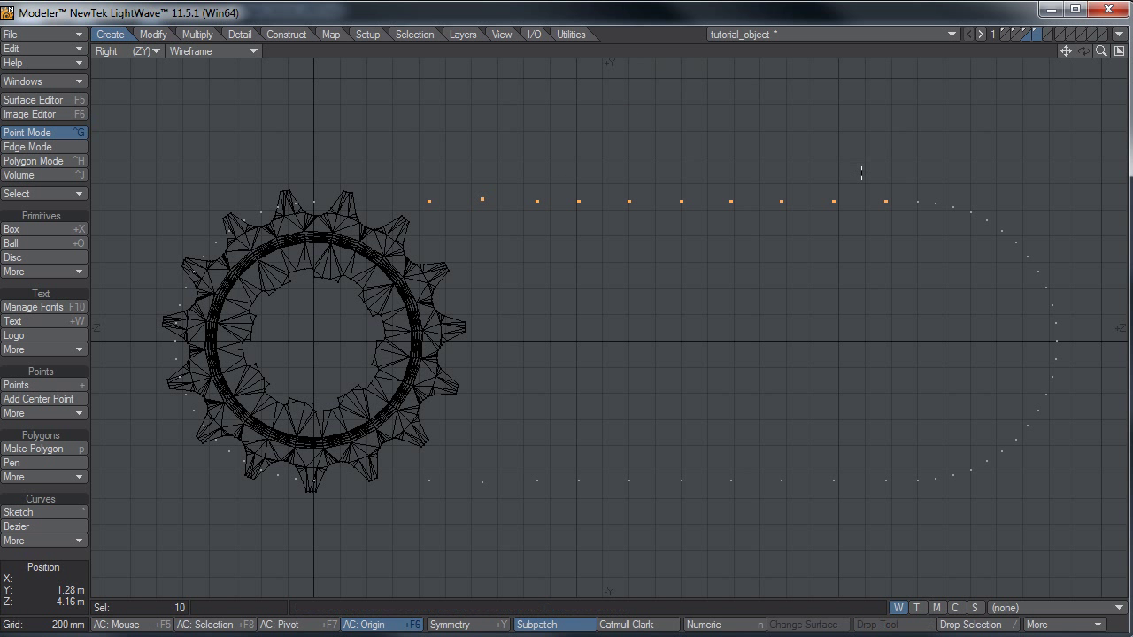
shift+right_drag(932, 176, 840, 152)
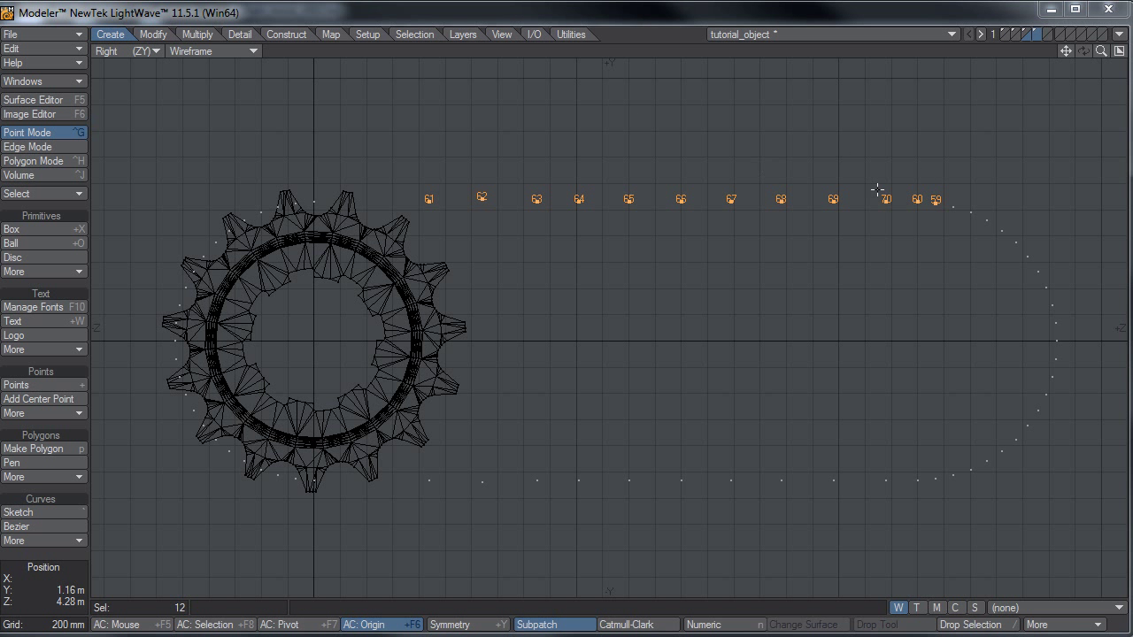
mouse_move(905, 183)
right_down()
mouse_move(903, 248)
mouse_move(983, 151)
right_up()
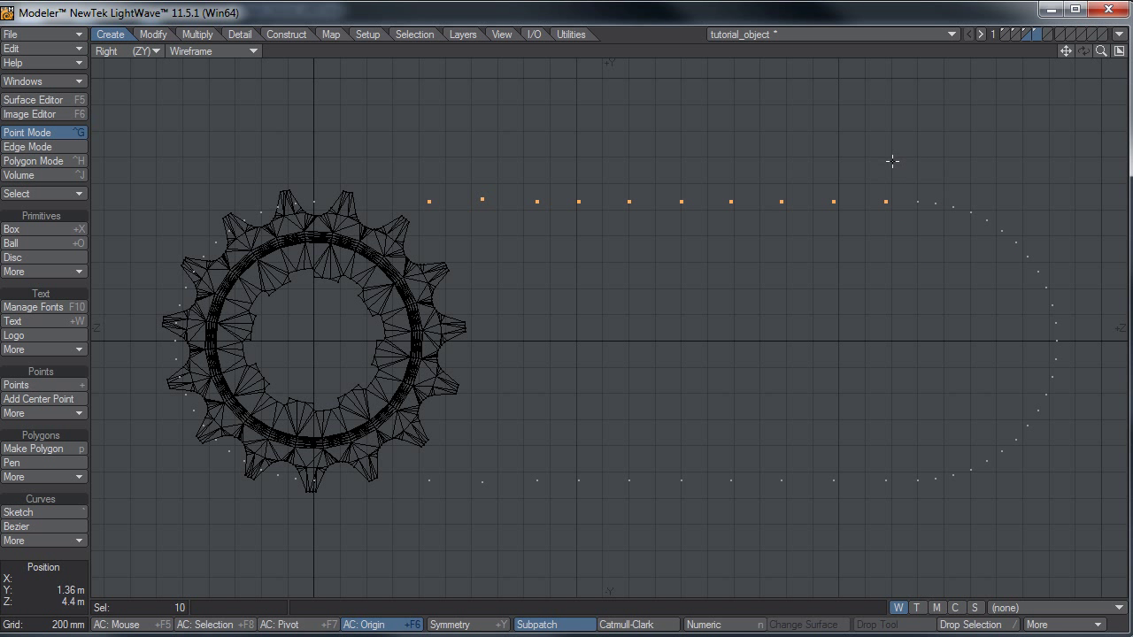
Rotate the upper row of points 180 degrees about the origin and move it back along the loop's upper side.
key(shift+h)
key(y)
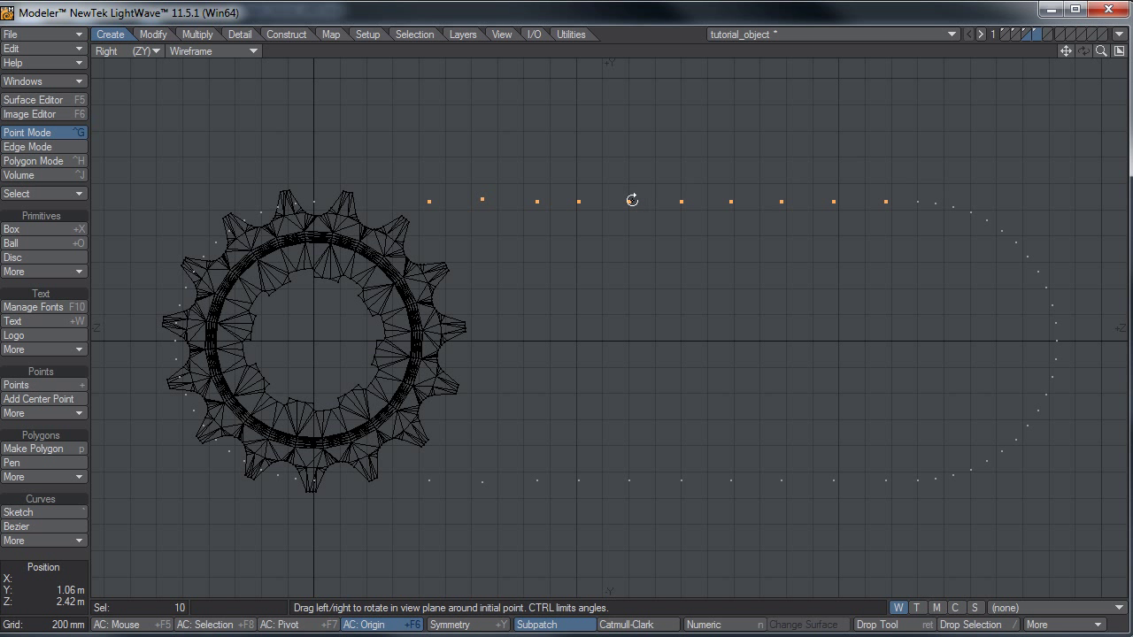
drag(632, 200, 632, 200)
key(t)
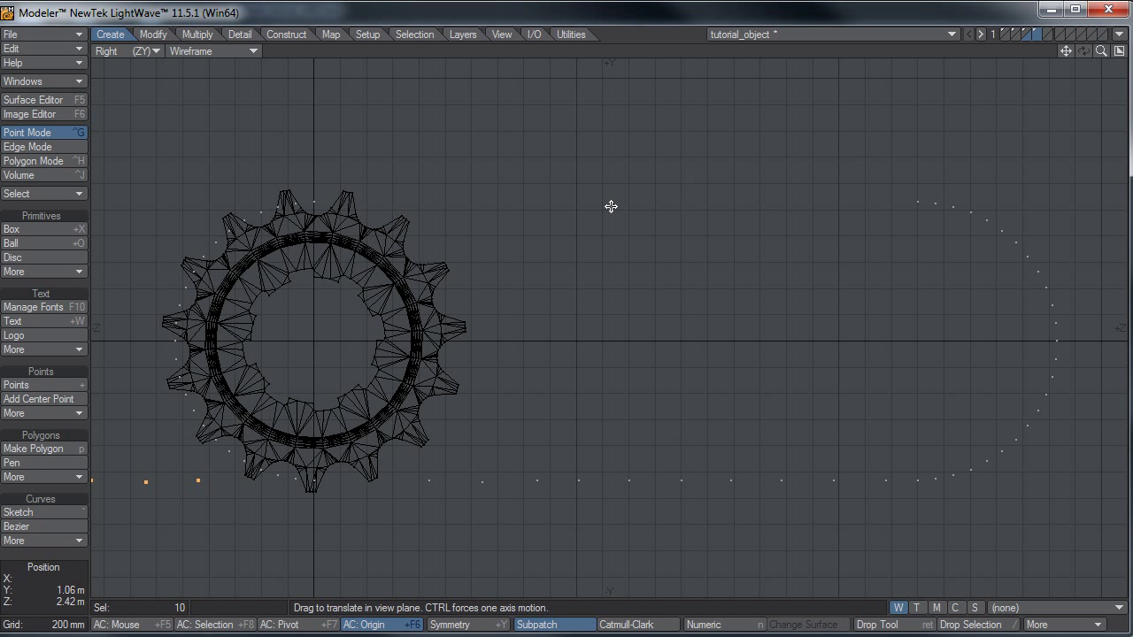
drag(263, 443, 938, 109)
key(Return)
ctrl+alt+drag(871, 199, 835, 235)
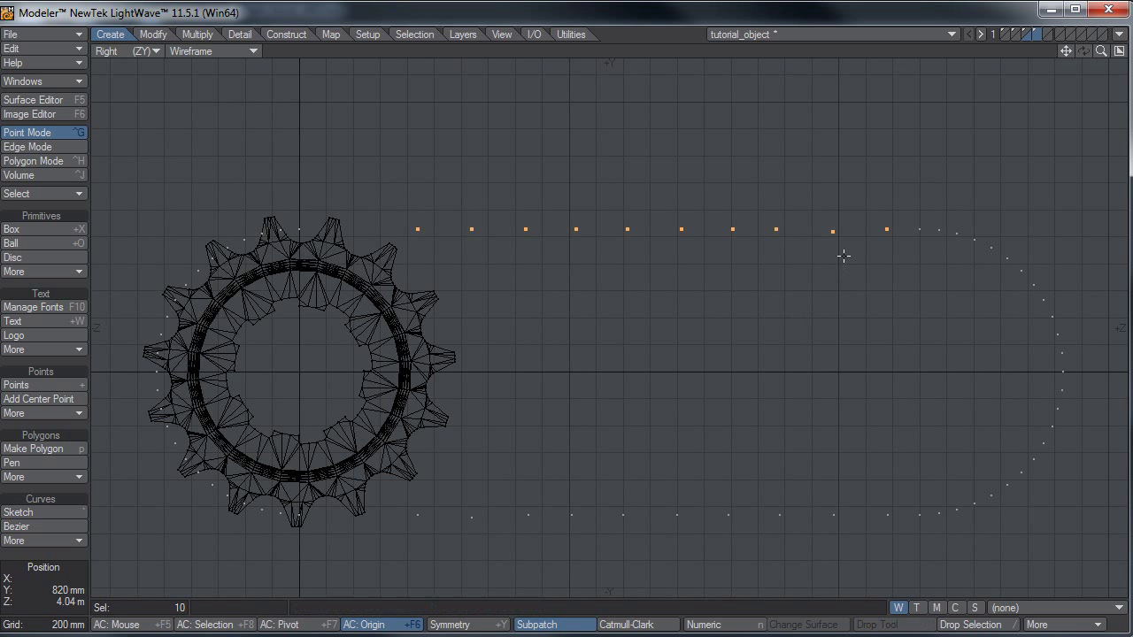
Select the upper row with the adjoining arc points and examine whether their numbering runs continuously.
mouse_move(951, 200)
right_down()
mouse_move(943, 215)
mouse_move(960, 223)
right_up()
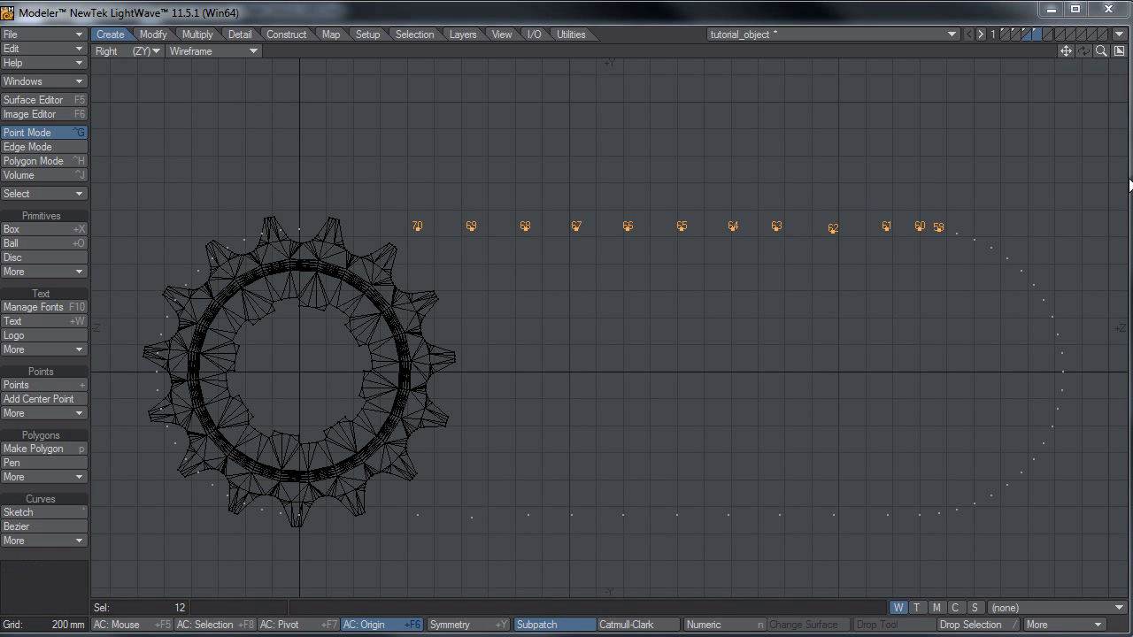
mouse_move(837, 237)
ctrl+alt+mouse_down()
mouse_move(847, 235)
mouse_move(798, 251)
ctrl+alt+mouse_up()
mouse_move(519, 156)
right_down()
mouse_move(888, 469)
mouse_move(531, 168)
right_up()
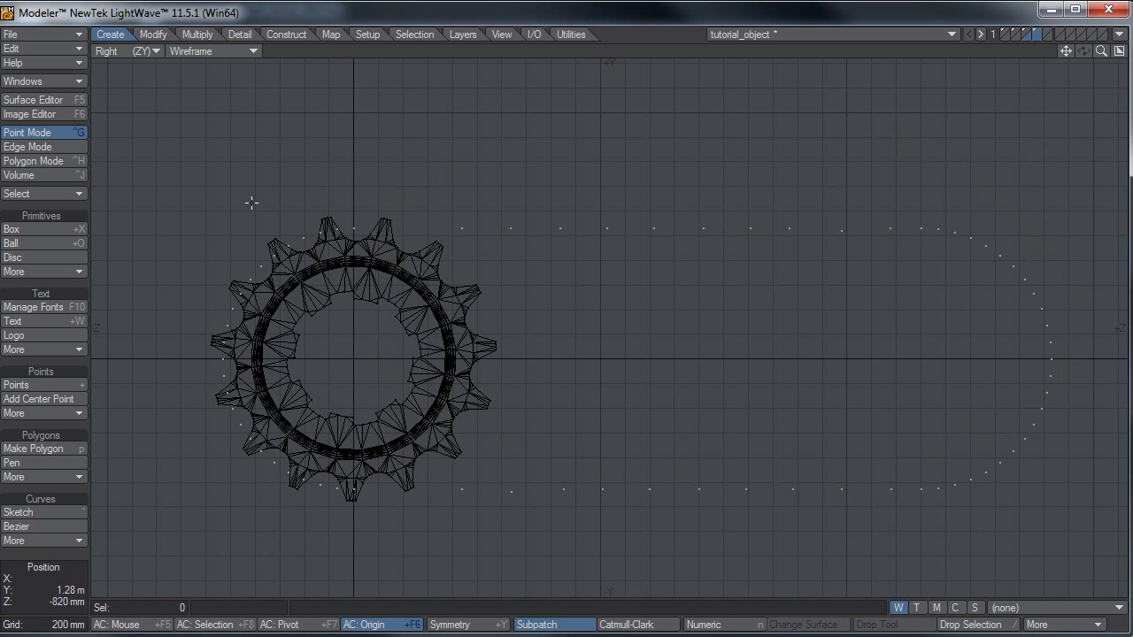
Move both straight rows and the +Z arc together toward the sprocket to close the gap to the arc around it.
mouse_move(415, 236)
right_down()
mouse_move(991, 161)
mouse_move(708, 559)
mouse_move(491, 541)
mouse_move(467, 324)
right_up()
key(t)
drag(431, 385, 344, 384)
key(Return)
mouse_move(414, 394)
right_down()
mouse_move(973, 42)
mouse_move(92, 516)
right_up()
Move the one uneven point in the upper row vertically into line with its neighbours.
scroll(668, 319, up, 2)
click(757, 228)
key(t)
scroll(832, 195, up, 3)
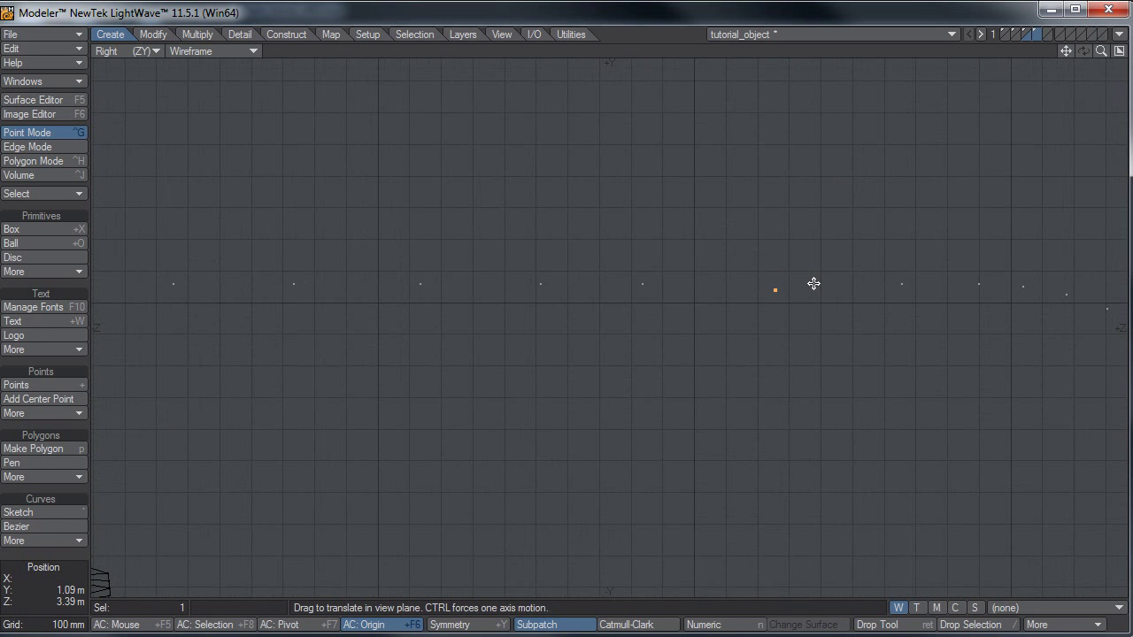
drag(791, 324, 791, 315)
key(Return)
mouse_move(763, 235)
right_down()
mouse_move(855, 169)
mouse_move(836, 199)
right_up()
Raise the uneven point in the lower row by 20 mm in Y to line it up with its neighbours.
mouse_move(836, 208)
ctrl+alt+mouse_down()
mouse_move(752, 304)
mouse_move(779, 268)
mouse_move(916, 284)
ctrl+alt+mouse_up()
alt+drag(916, 284, 744, 307)
ctrl+alt+drag(744, 307, 816, 312)
ctrl+alt+drag(304, 496, 405, 493)
key(t)
drag(486, 132, 486, 121)
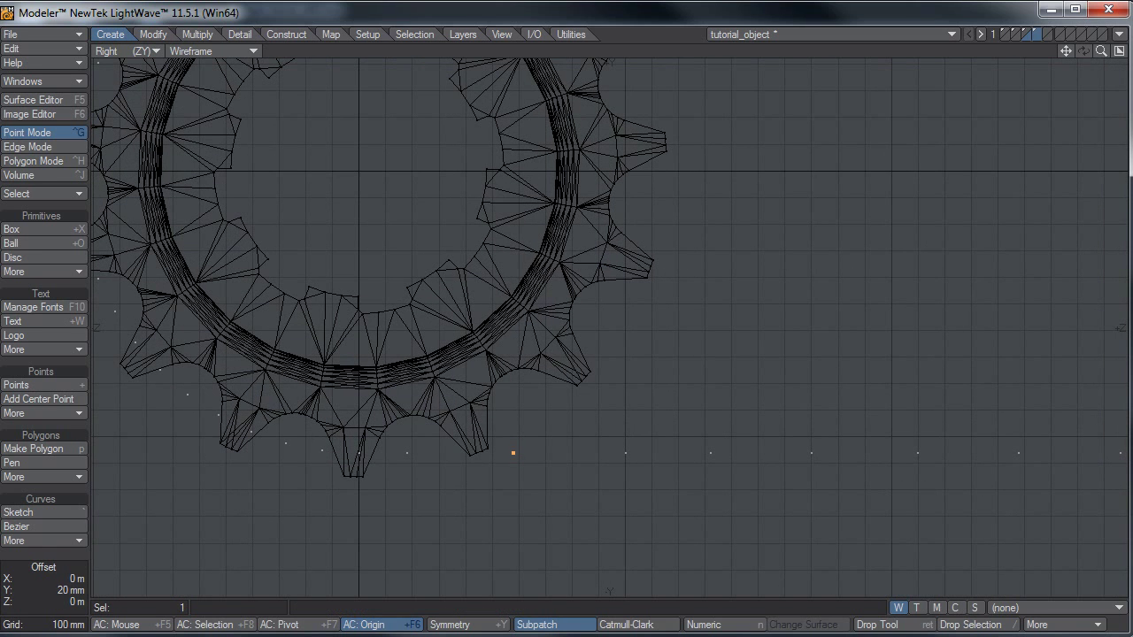
key(Return)
mouse_move(471, 423)
right_down()
mouse_move(455, 526)
mouse_move(600, 315)
right_up()
Save the object and switch to Layout to view the sprocket with the path layer.
mouse_move(594, 316)
ctrl+alt+mouse_down()
mouse_move(511, 324)
mouse_move(442, 354)
ctrl+alt+mouse_up()
mouse_move(443, 354)
alt+mouse_down()
mouse_move(362, 402)
mouse_move(386, 393)
alt+mouse_up()
mouse_move(438, 353)
ctrl+alt+mouse_down()
mouse_move(562, 363)
mouse_move(546, 382)
mouse_move(584, 376)
ctrl+alt+mouse_up()
key(g)
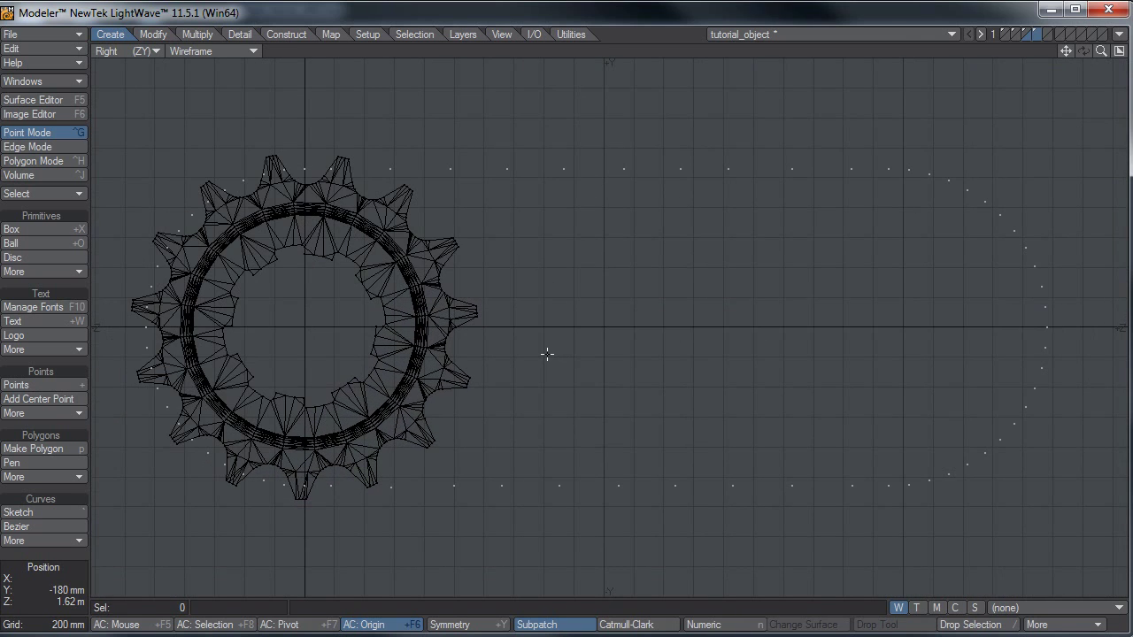
ctrl+alt+drag(617, 306, 593, 333)
click(1119, 34)
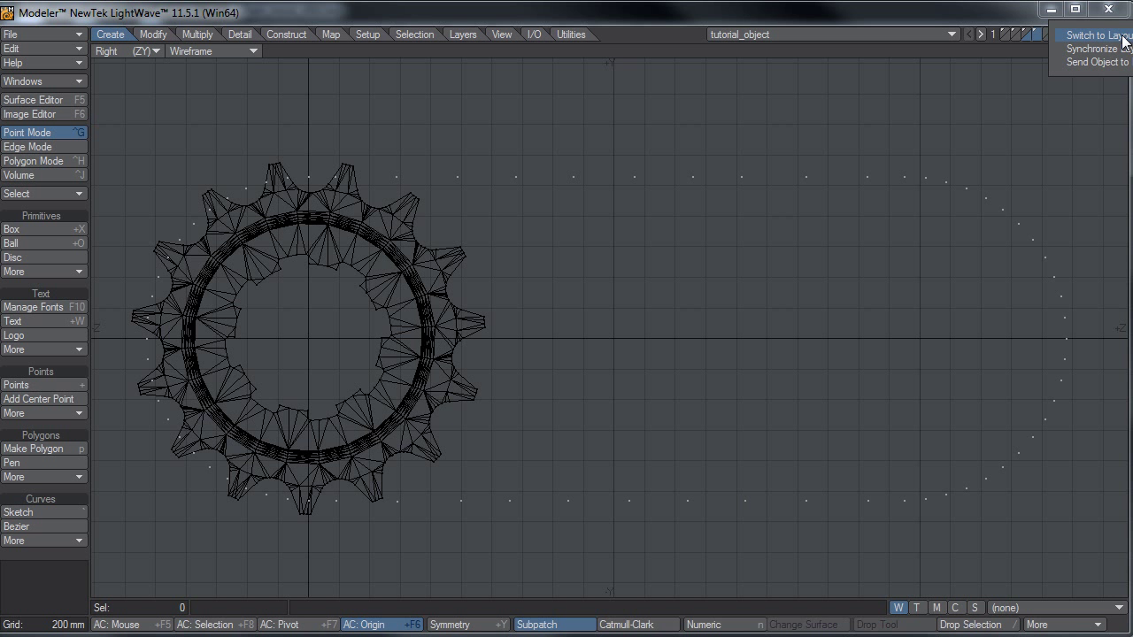
click(1098, 62)
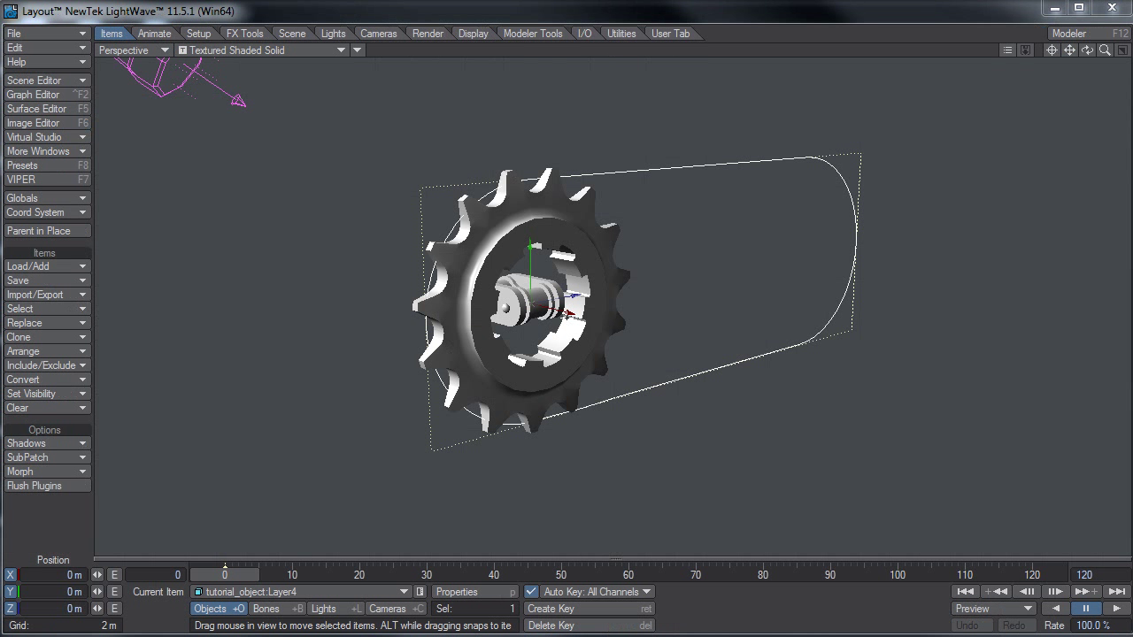
alt+drag(476, 232, 876, 285)
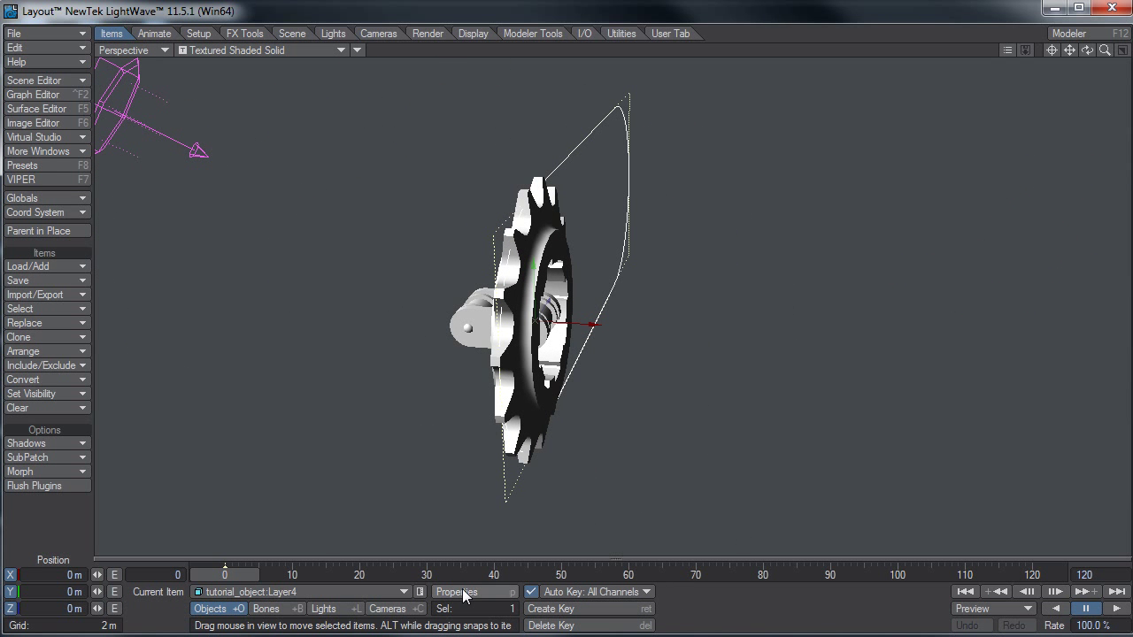
Go through the link1, link2, driver and Layer4 objects in the item list and view each one in the scene.
click(420, 593)
click(509, 239)
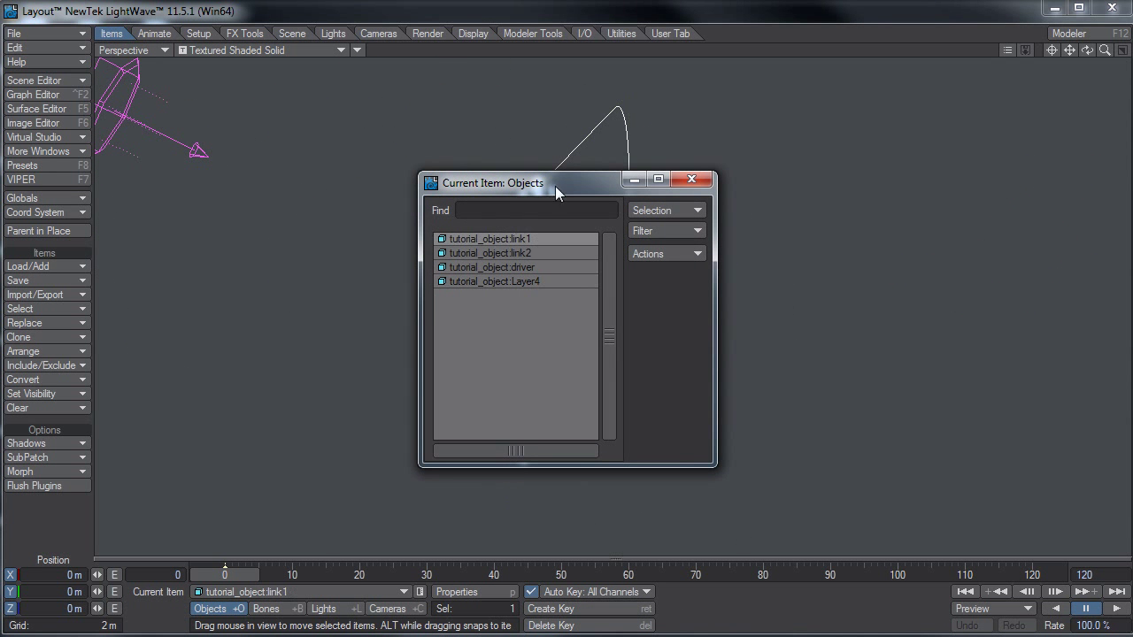
drag(556, 193, 926, 154)
drag(584, 307, 372, 290)
key(ctrl+z)
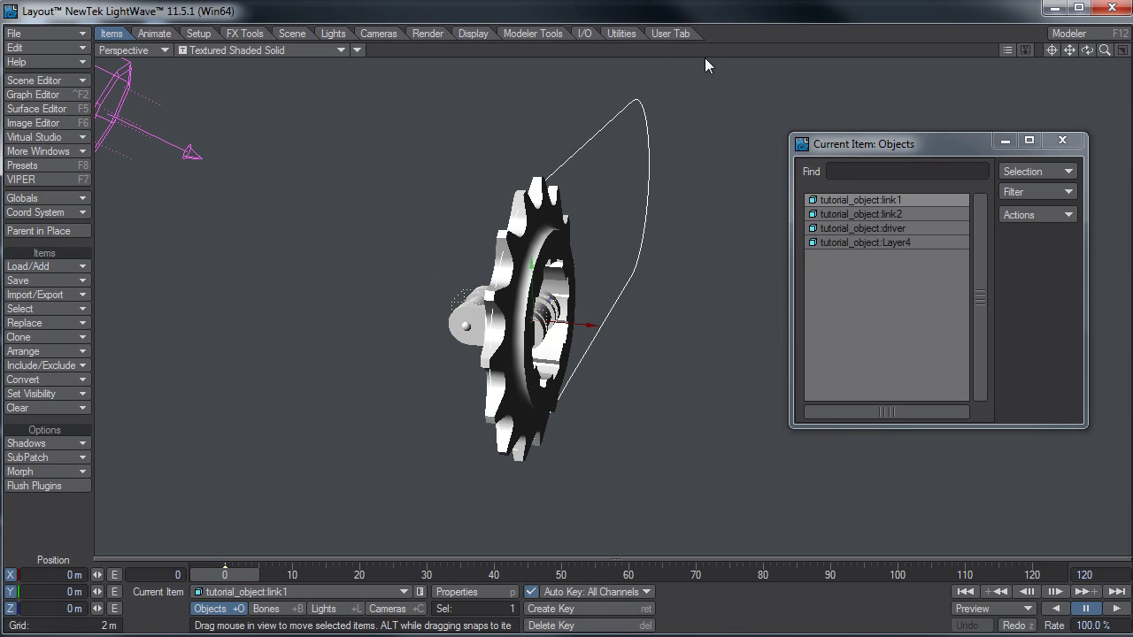
click(842, 213)
drag(609, 201, 532, 122)
click(555, 208)
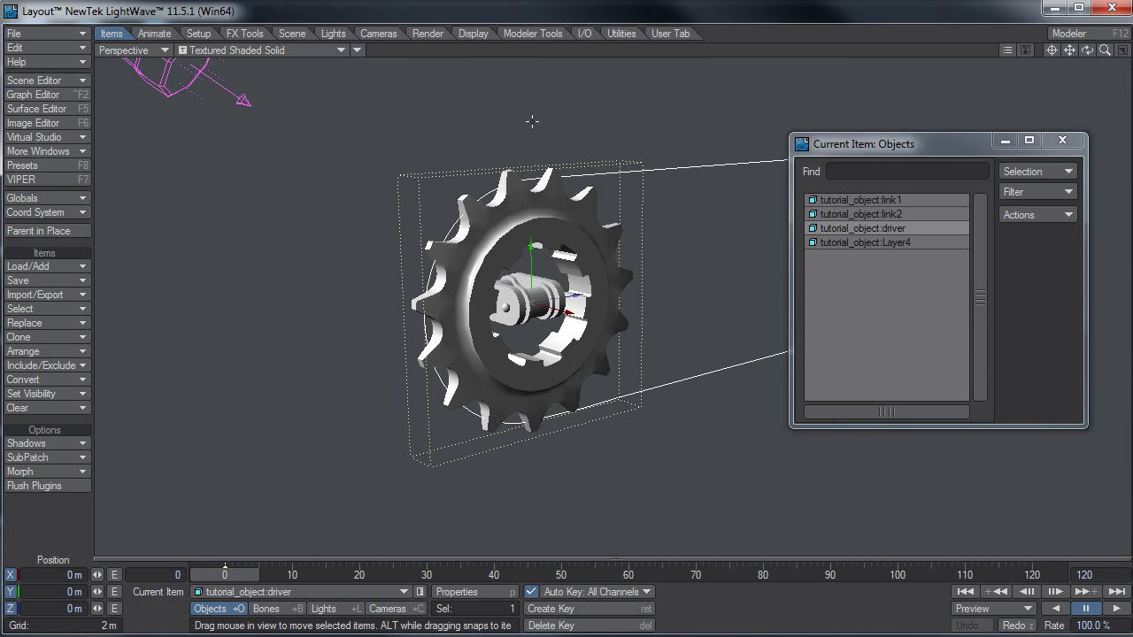
click(710, 141)
alt+shift+drag(703, 139, 660, 147)
alt+drag(569, 191, 532, 209)
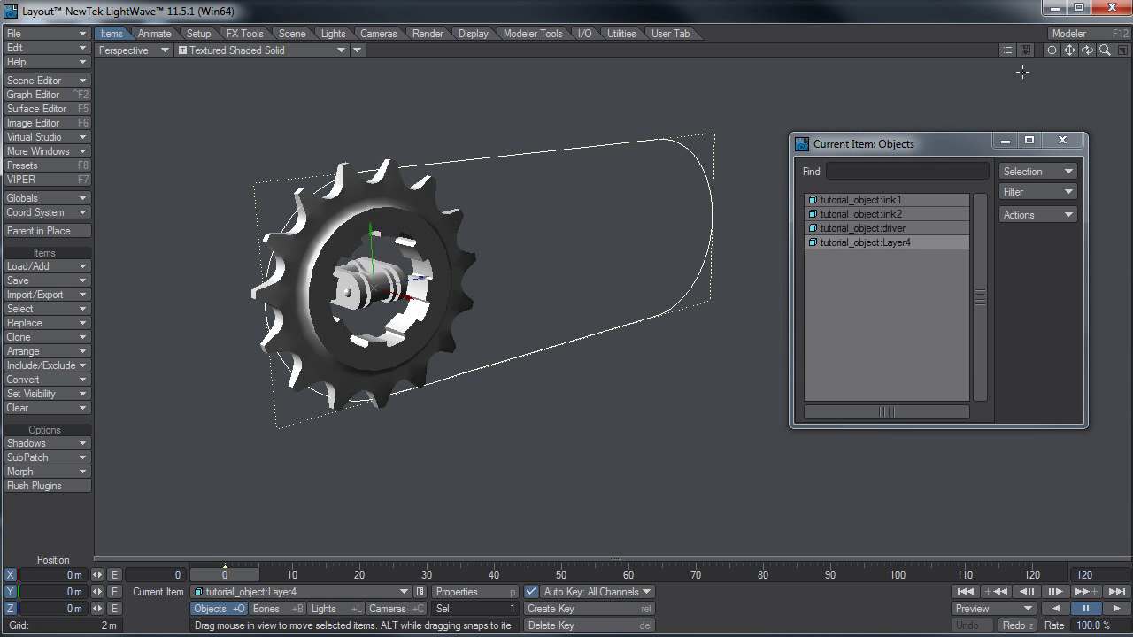
Switch to Modeler and examine the points along the path loop in the Right view.
click(1109, 33)
alt+drag(694, 238, 619, 249)
mouse_move(619, 249)
ctrl+alt+mouse_down()
mouse_move(599, 256)
mouse_move(619, 250)
ctrl+alt+mouse_up()
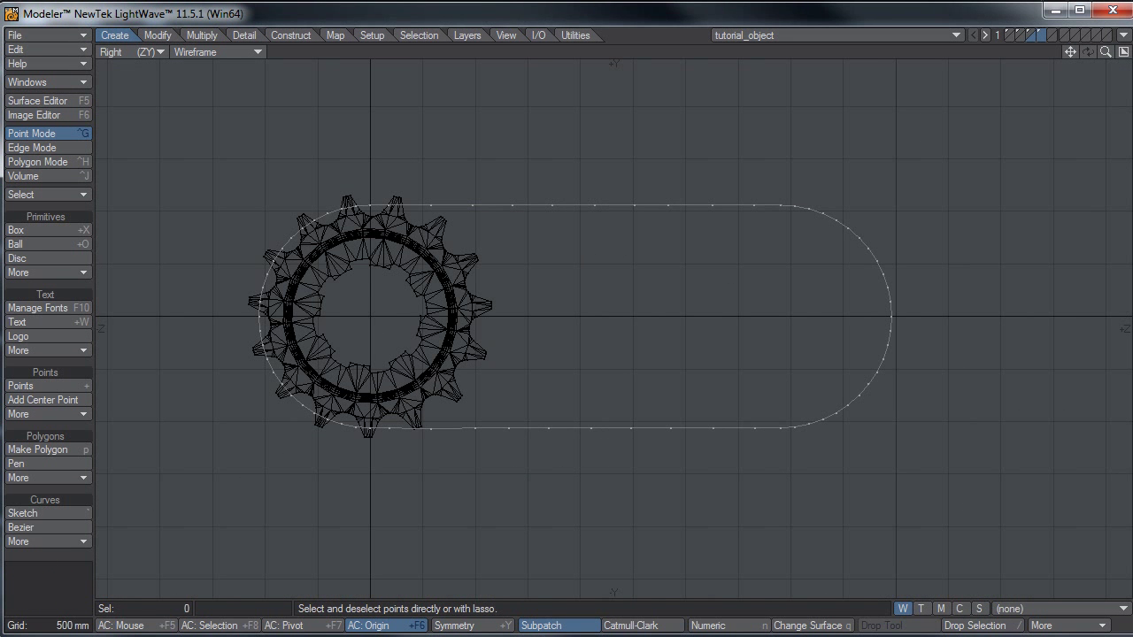
click(667, 204)
drag(639, 205, 649, 209)
right_drag(621, 172, 753, 181)
drag(555, 202, 542, 214)
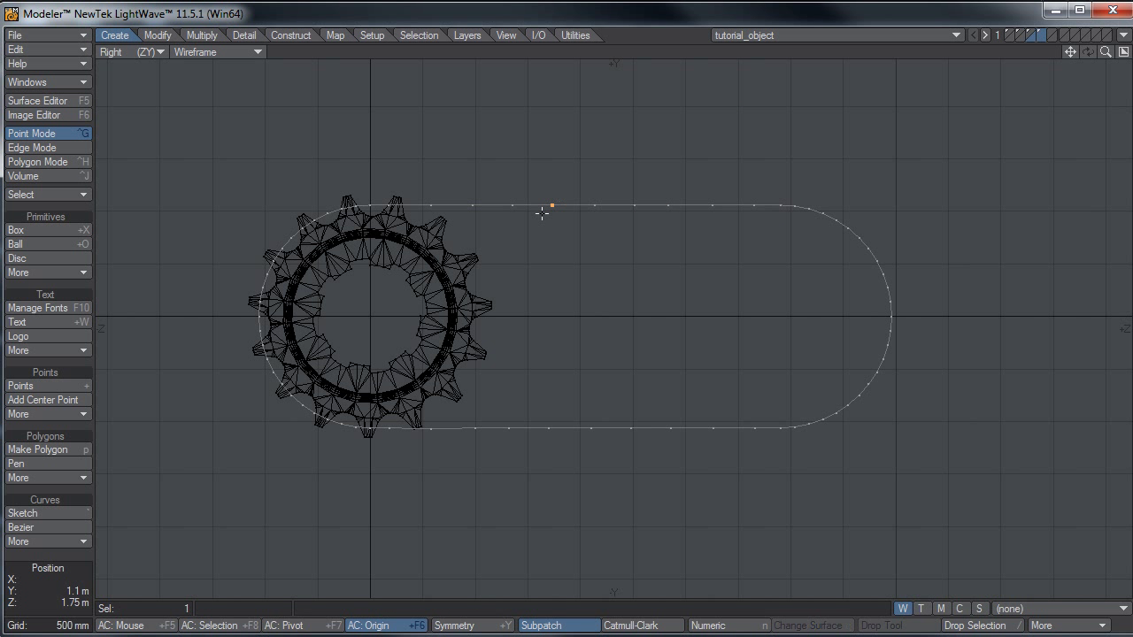
mouse_move(513, 181)
right_down()
mouse_move(623, 217)
mouse_move(559, 184)
right_up()
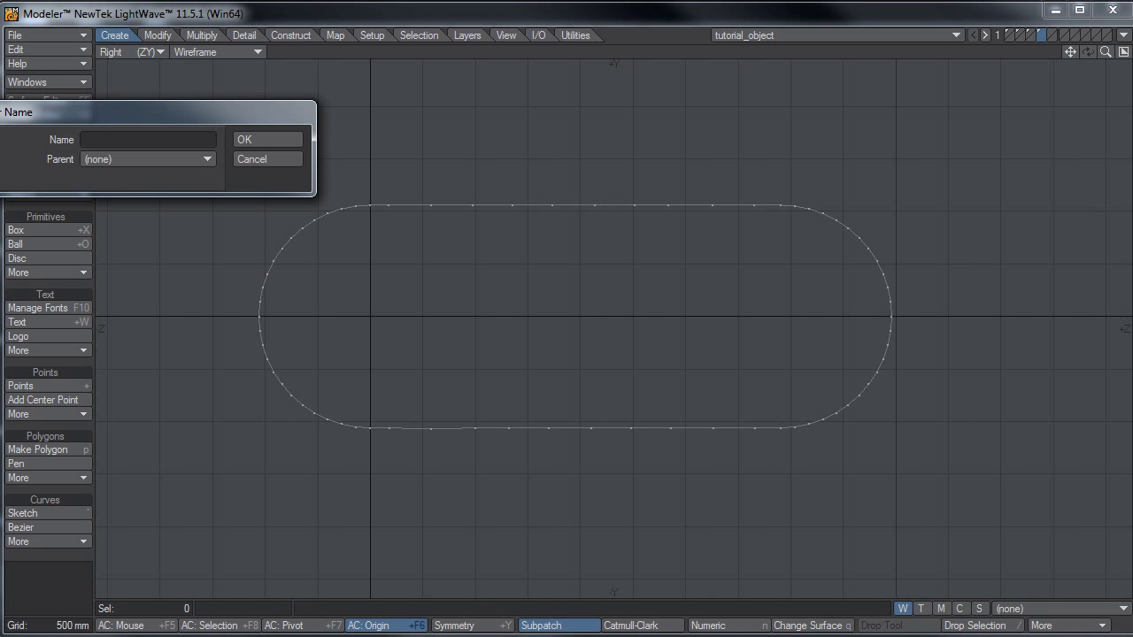
Name the loop's layer "path" and return to Layout to check the name in the item list.
drag(160, 116, 698, 76)
text(paths)
key(Return)
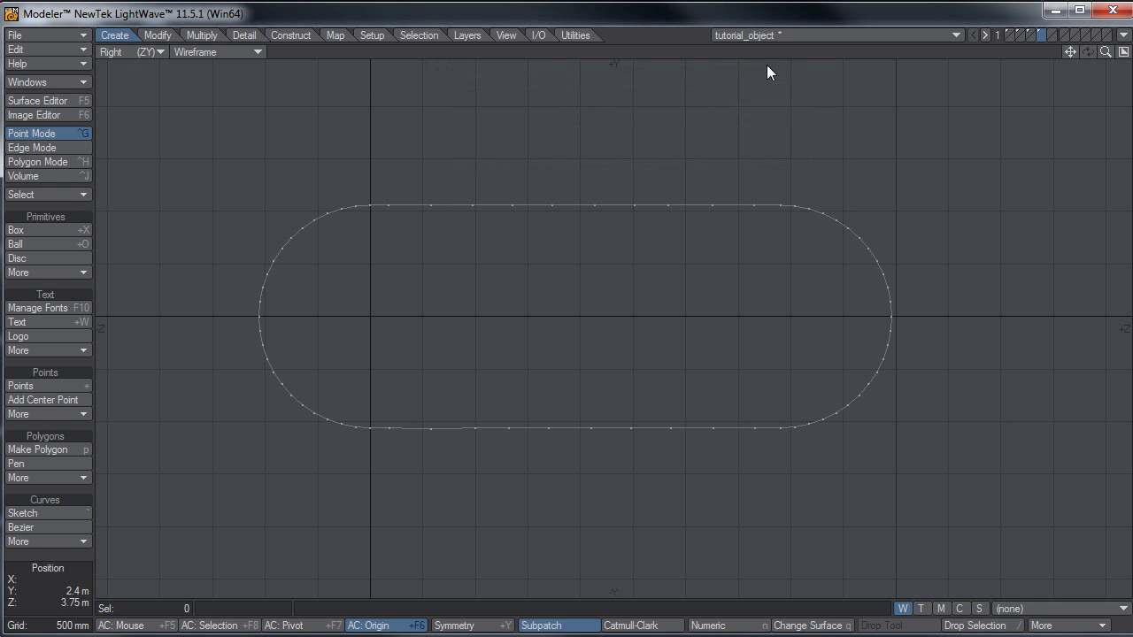
key(F12)
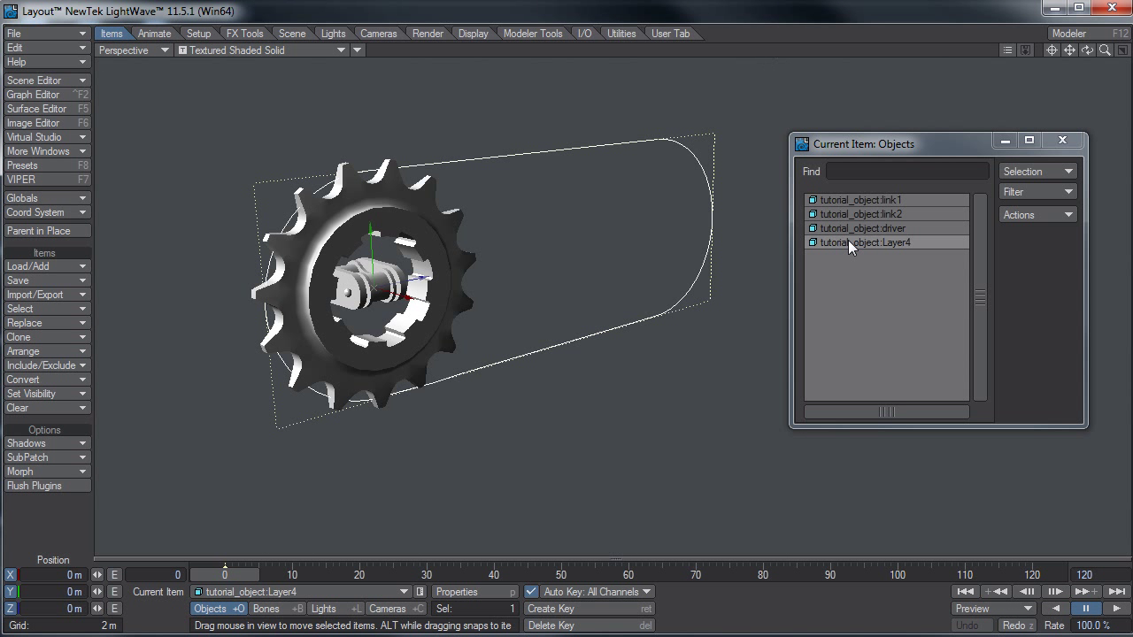
click(1062, 143)
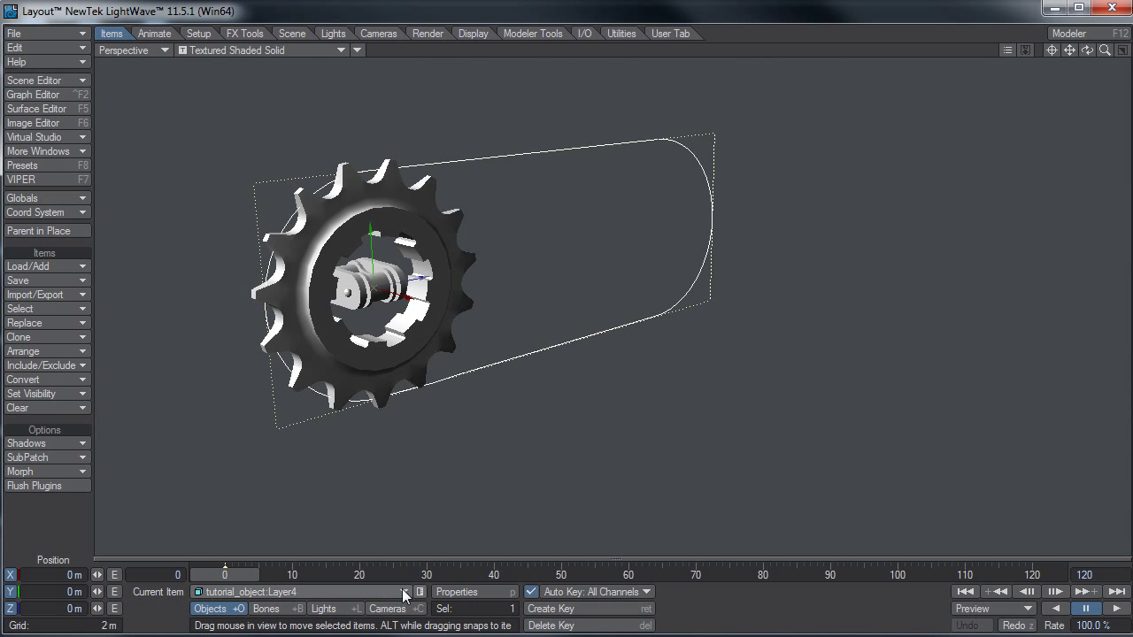
click(420, 593)
click(936, 244)
click(1062, 140)
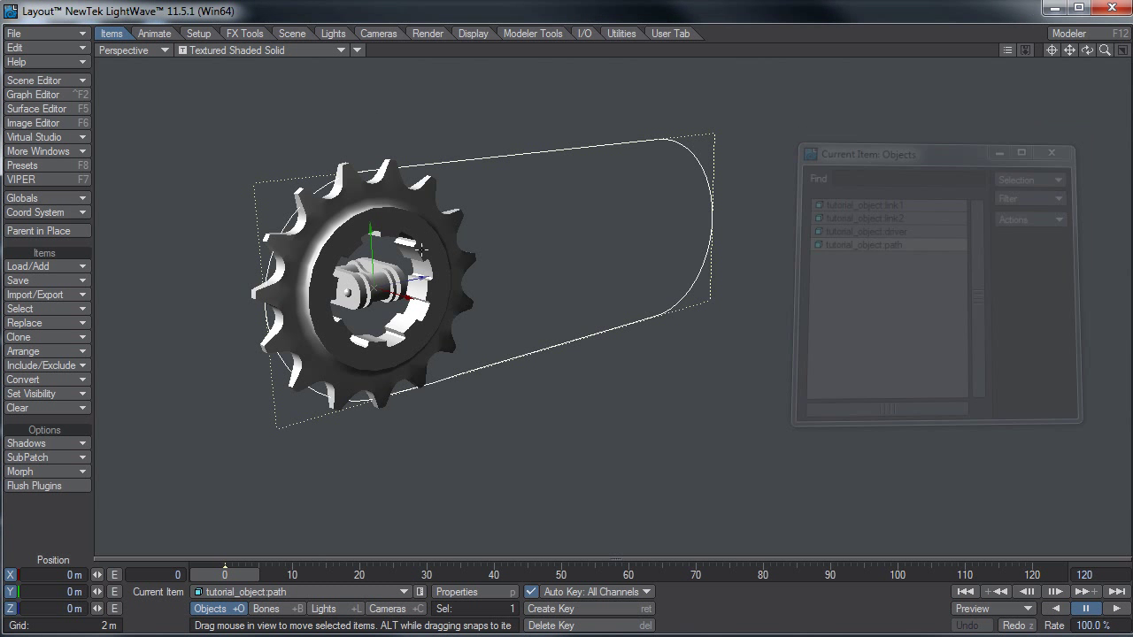
Select both chain links and look through the modifiers available in their motion options.
scroll(386, 267, up, 5)
alt+drag(386, 267, 496, 297)
scroll(529, 251, down, 3)
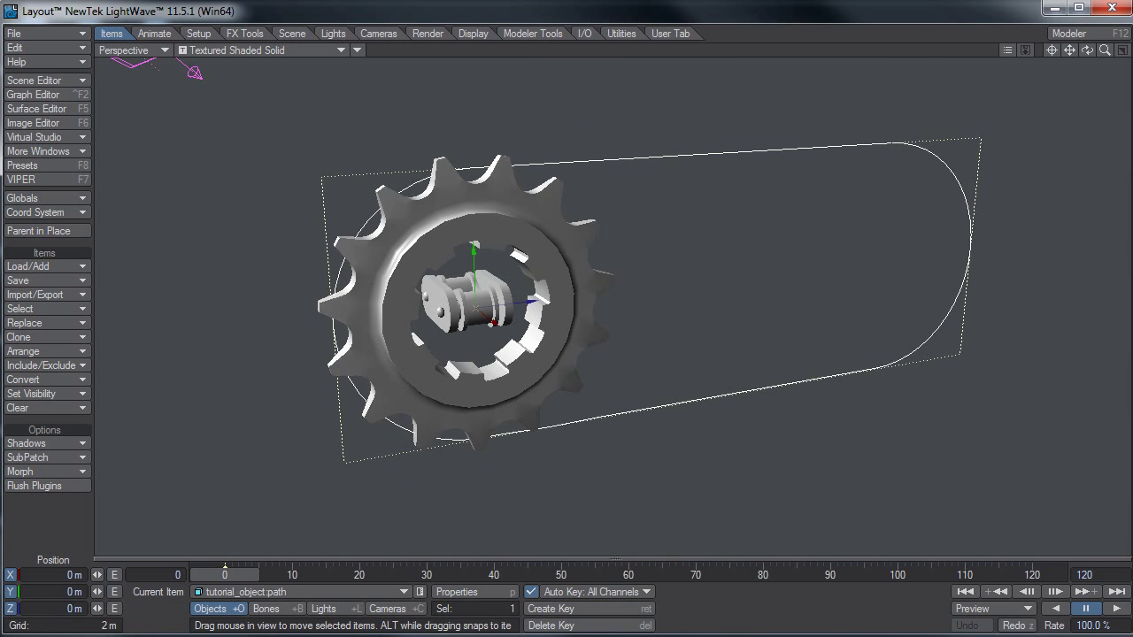
shift+click(494, 293)
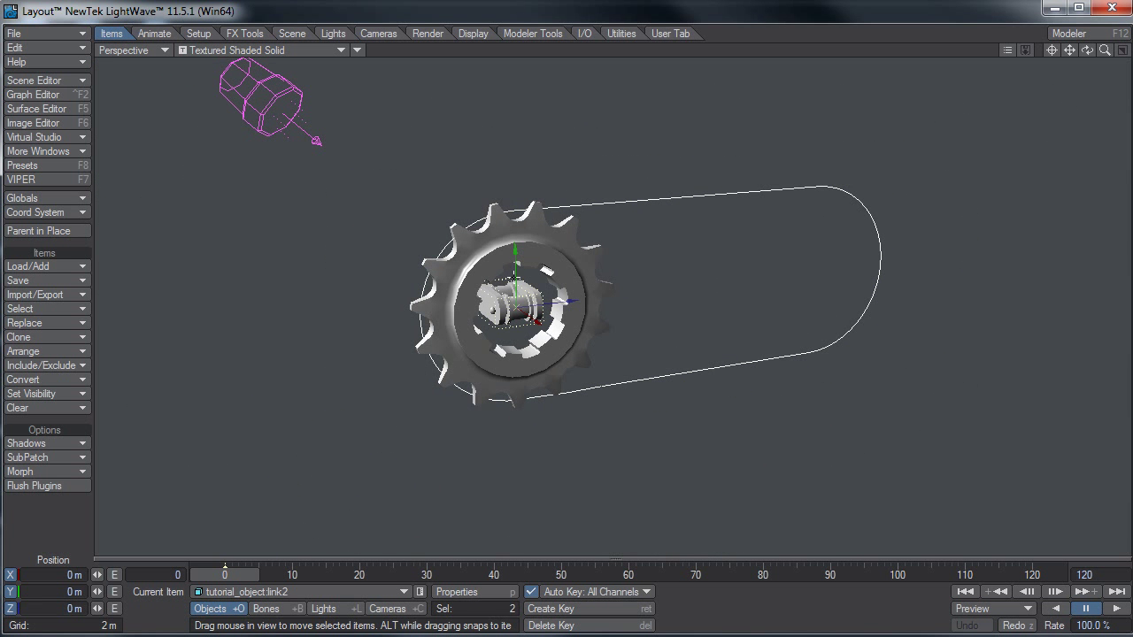
key(m)
drag(415, 84, 152, 78)
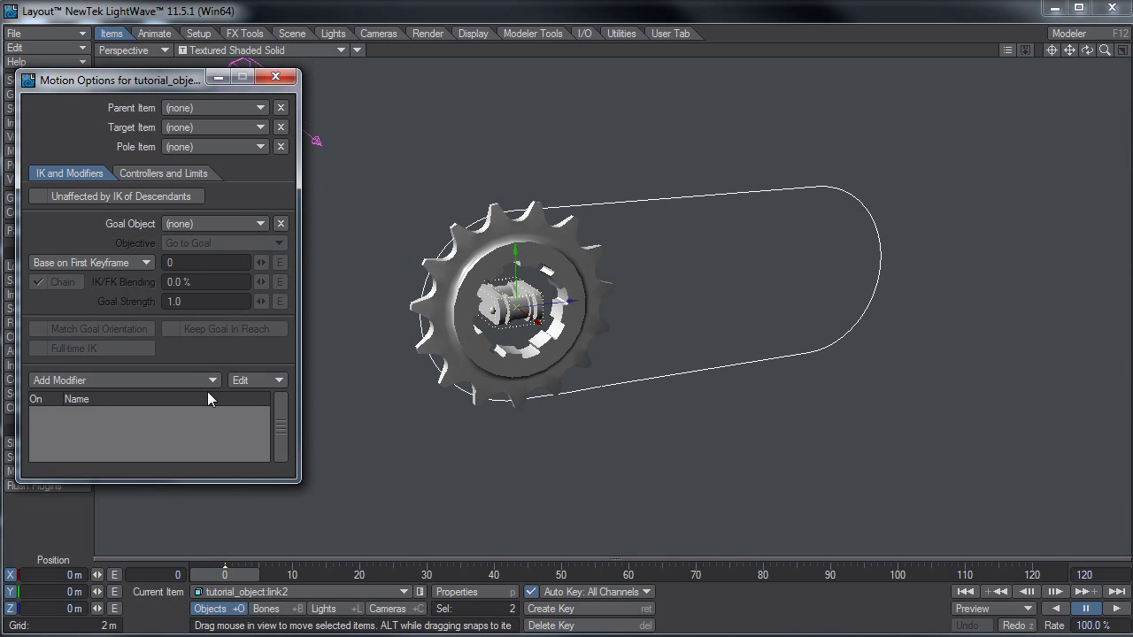
click(207, 378)
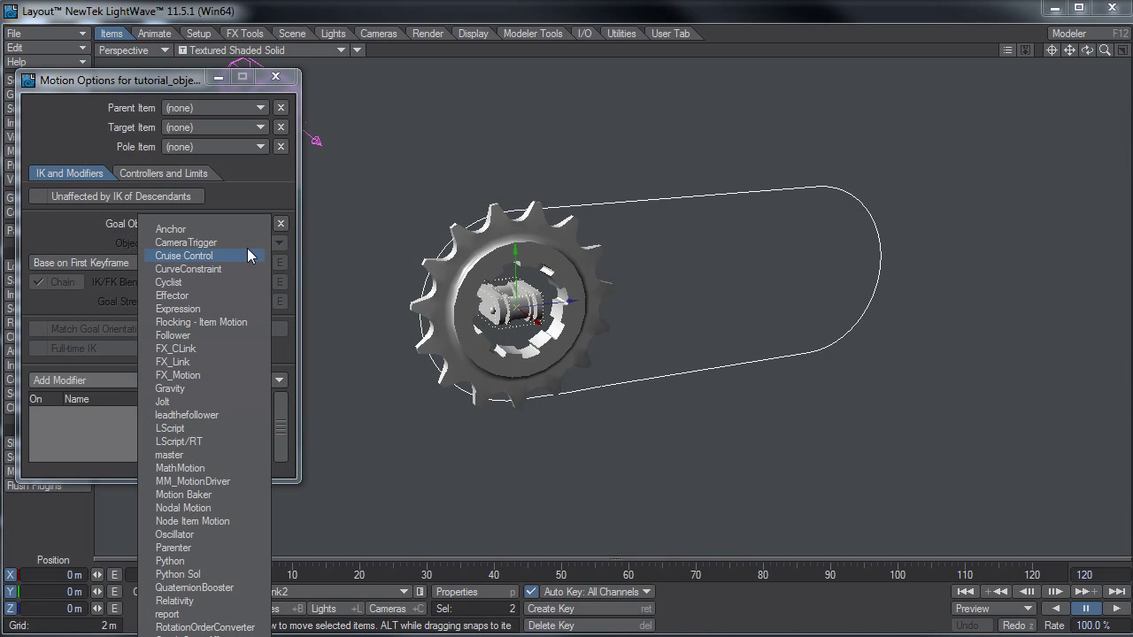
click(514, 438)
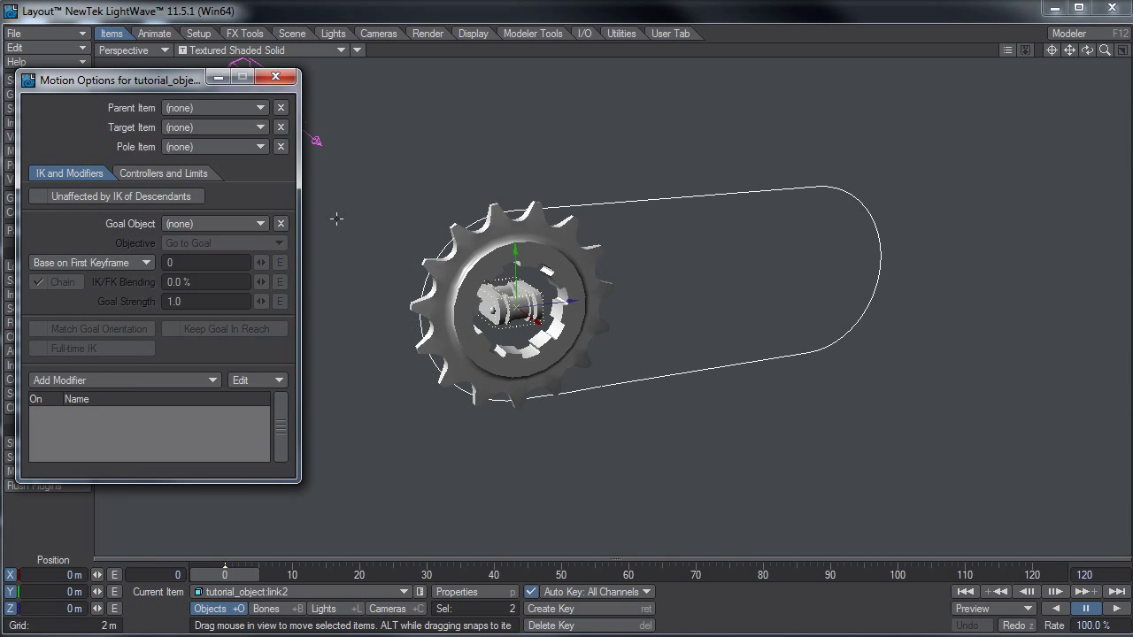
drag(182, 82, 245, 87)
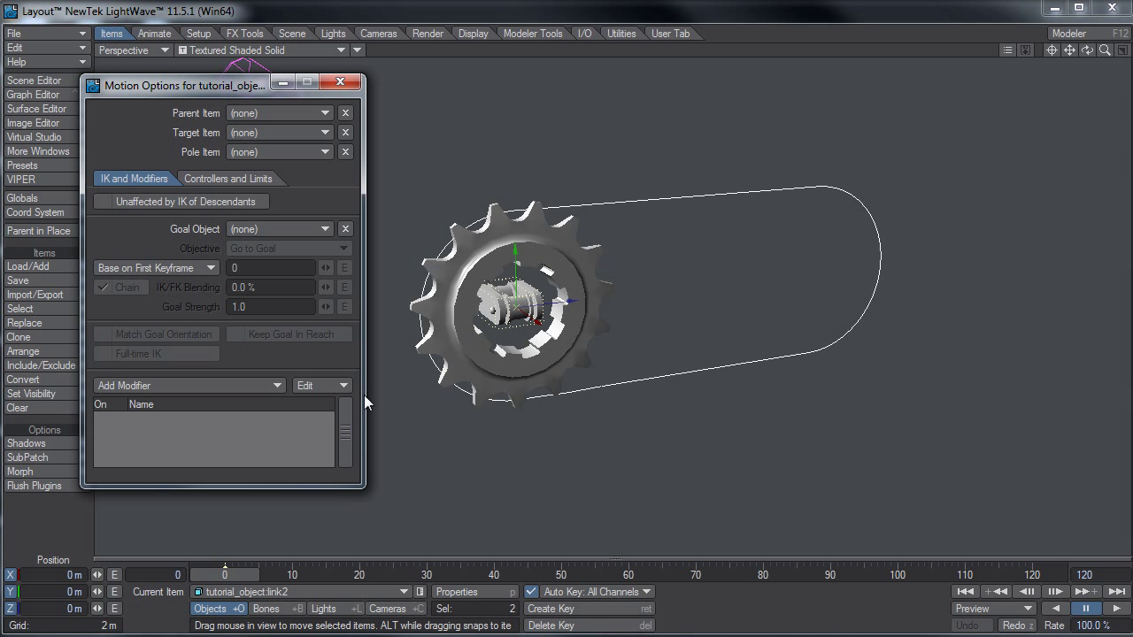
drag(253, 89, 227, 88)
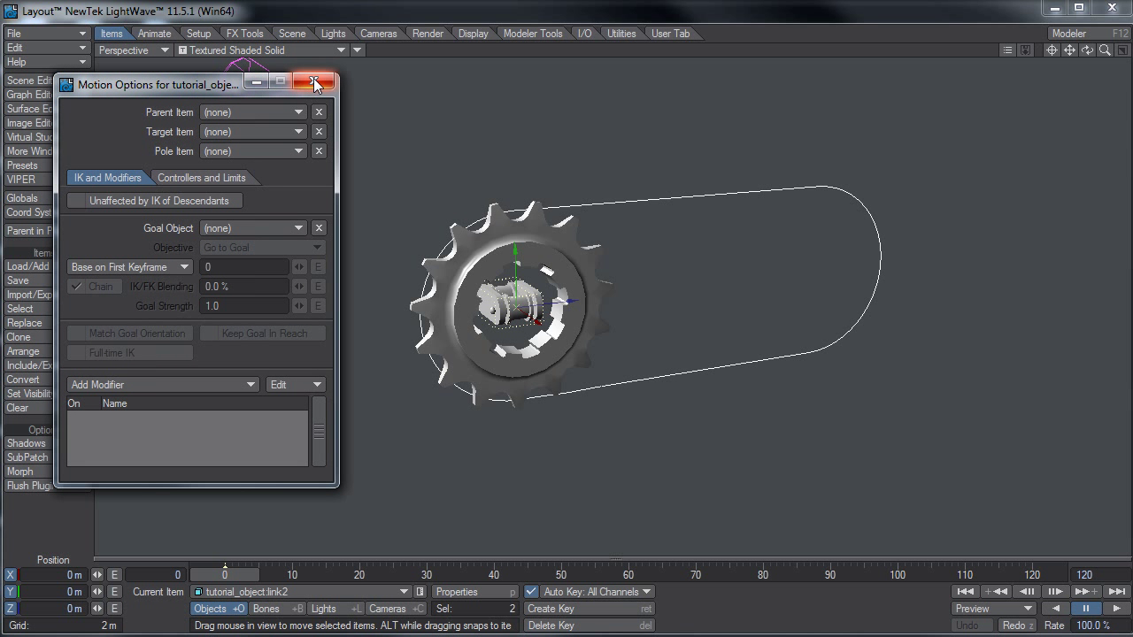
click(314, 83)
Select the path object and open its object properties at the instancer settings.
drag(801, 156, 887, 228)
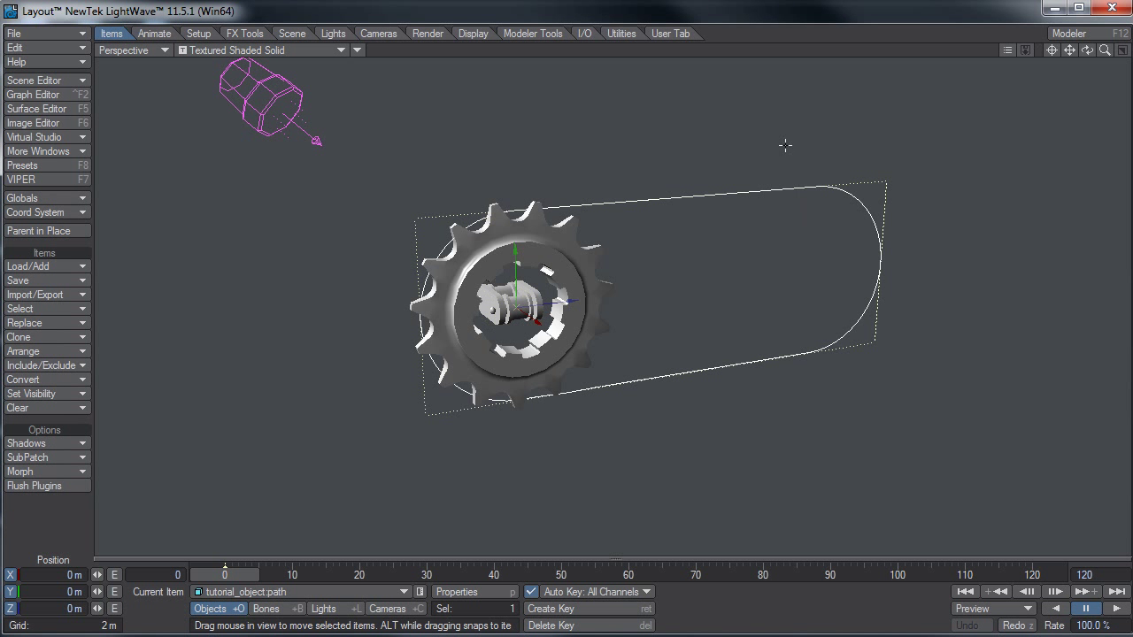
key(p)
drag(662, 92, 894, 69)
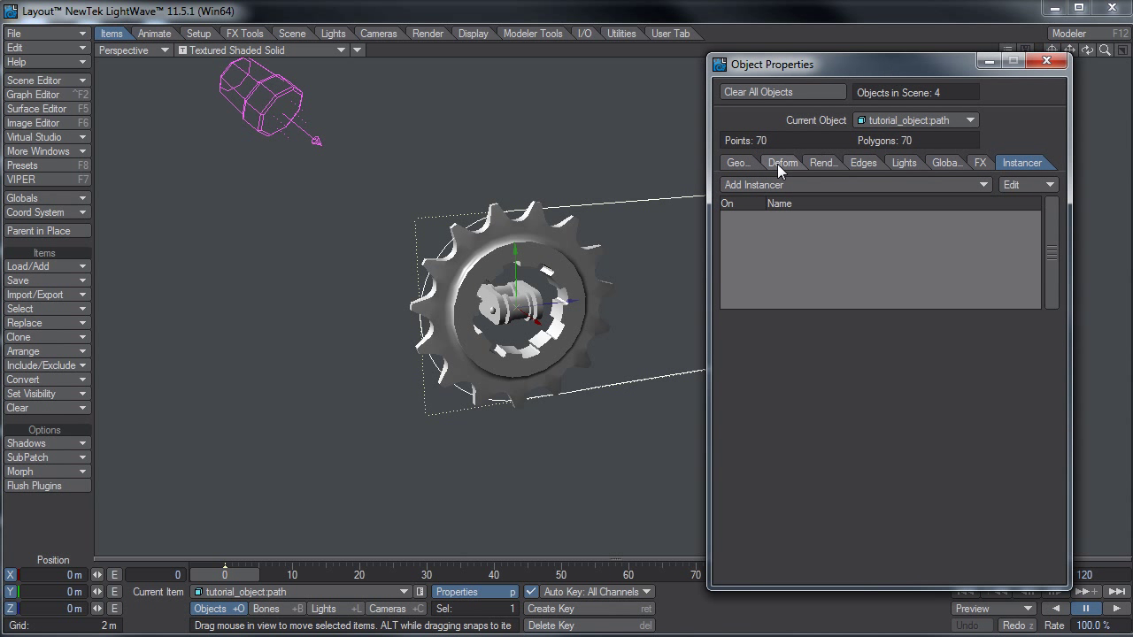
click(737, 185)
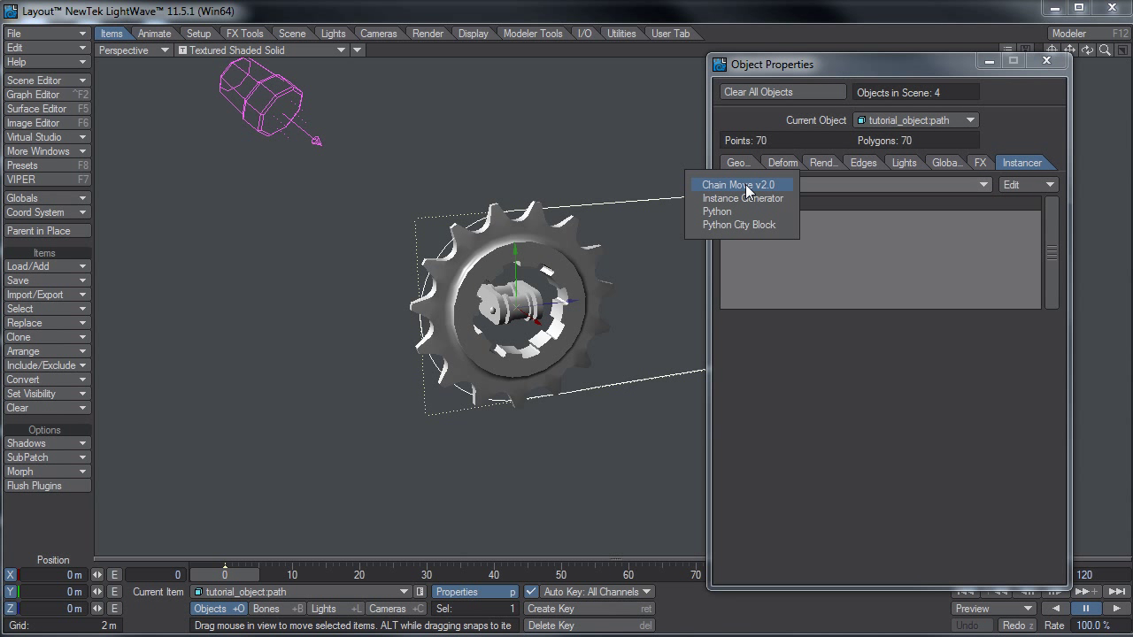
click(989, 187)
drag(864, 62, 875, 55)
drag(600, 187, 586, 163)
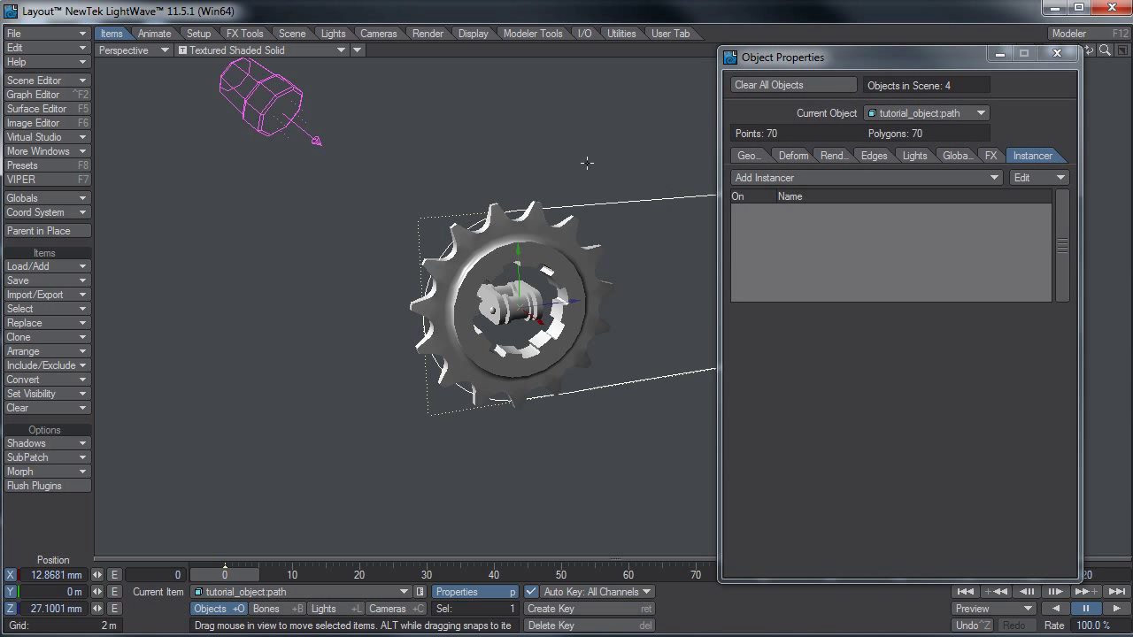
drag(865, 64, 407, 68)
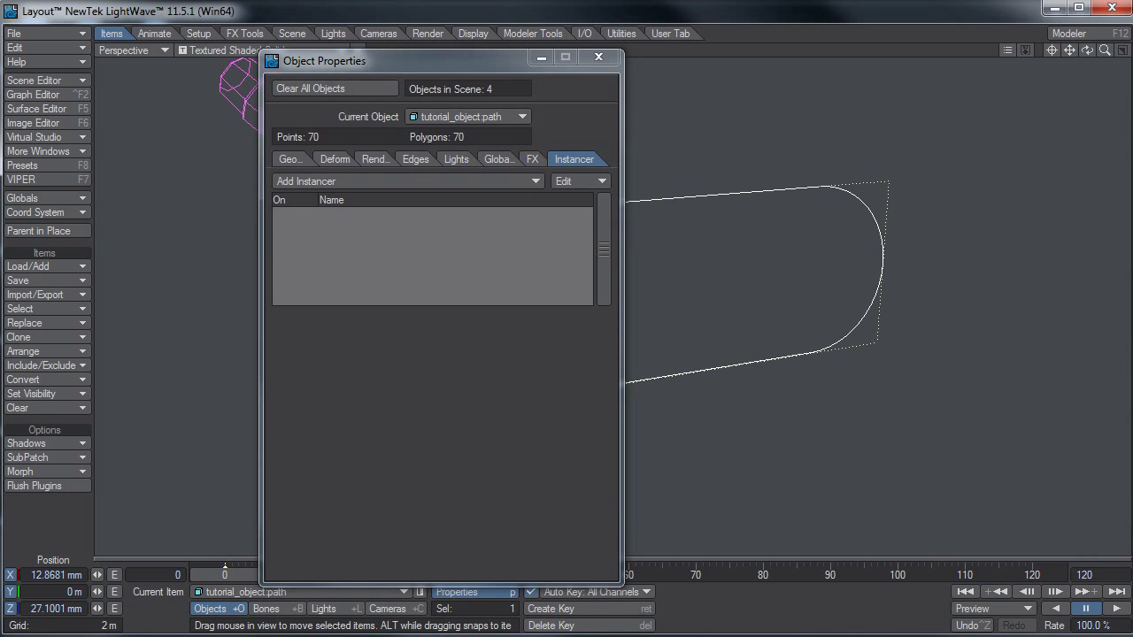
drag(476, 56, 919, 59)
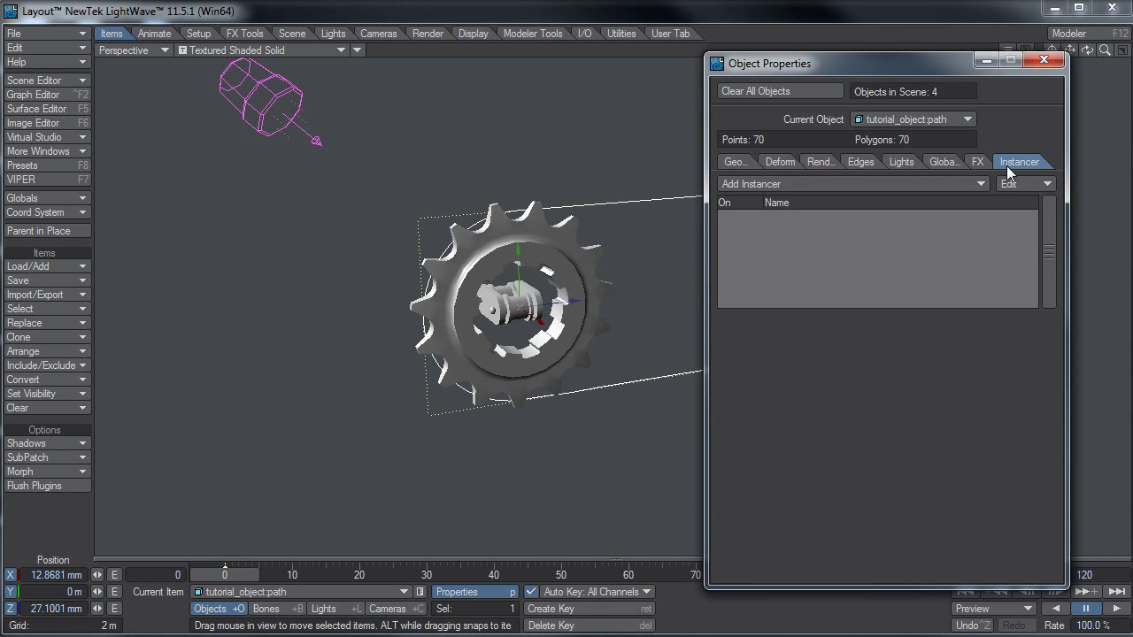
Add a Chain Move v2.0 instancer to the path object and open its settings beside the sprocket.
click(774, 186)
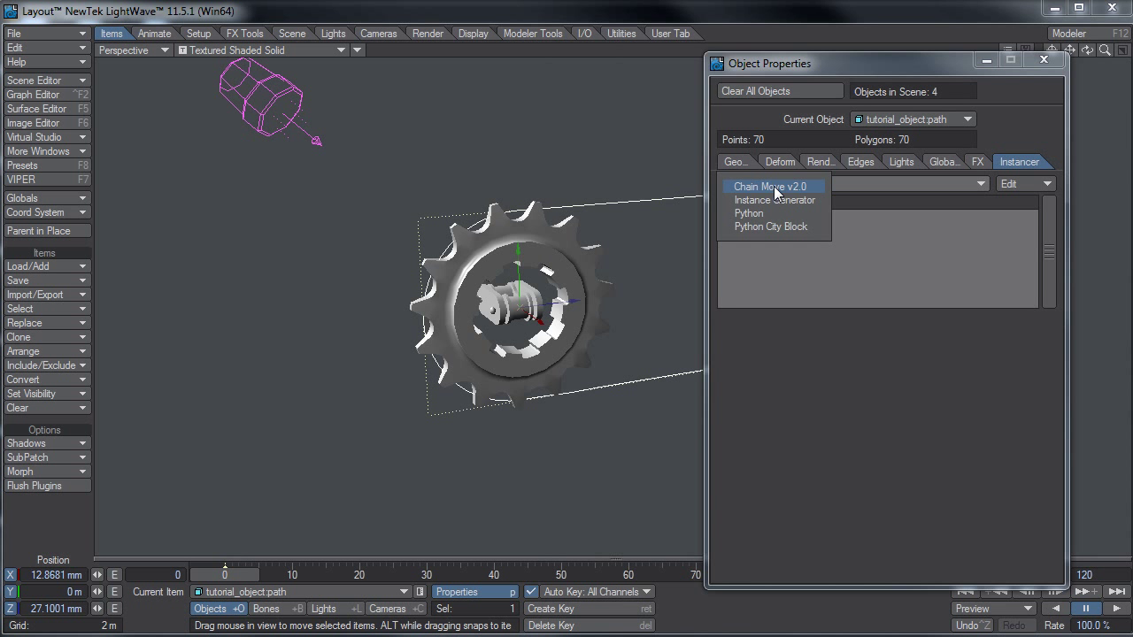
click(774, 186)
drag(907, 64, 946, 53)
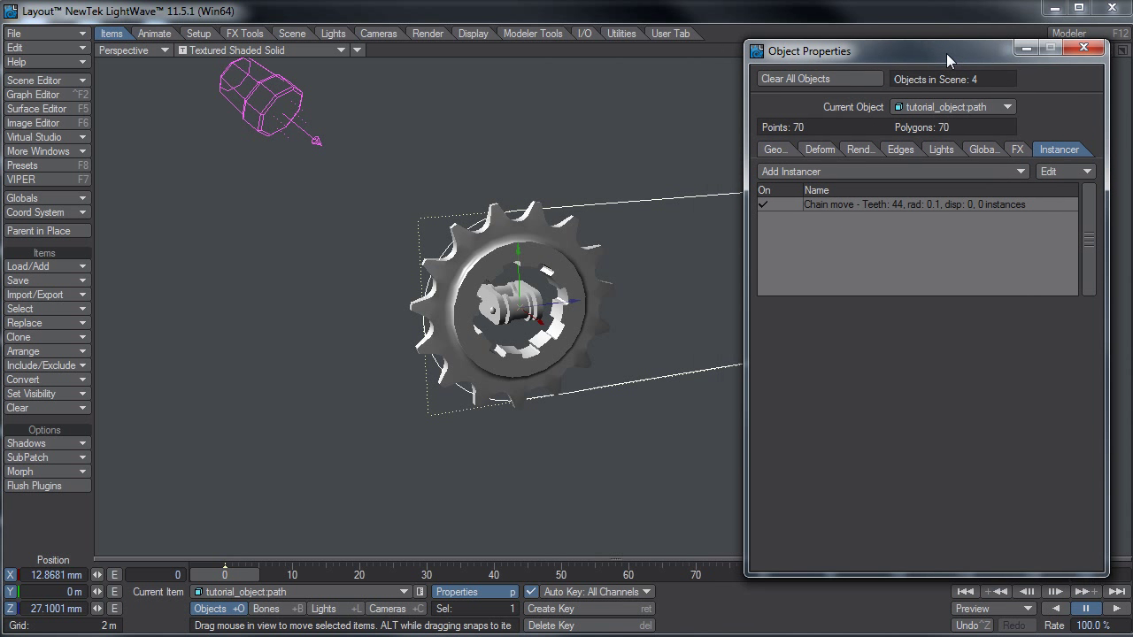
double_click(903, 203)
drag(1081, 125, 787, 82)
drag(892, 55, 1132, 177)
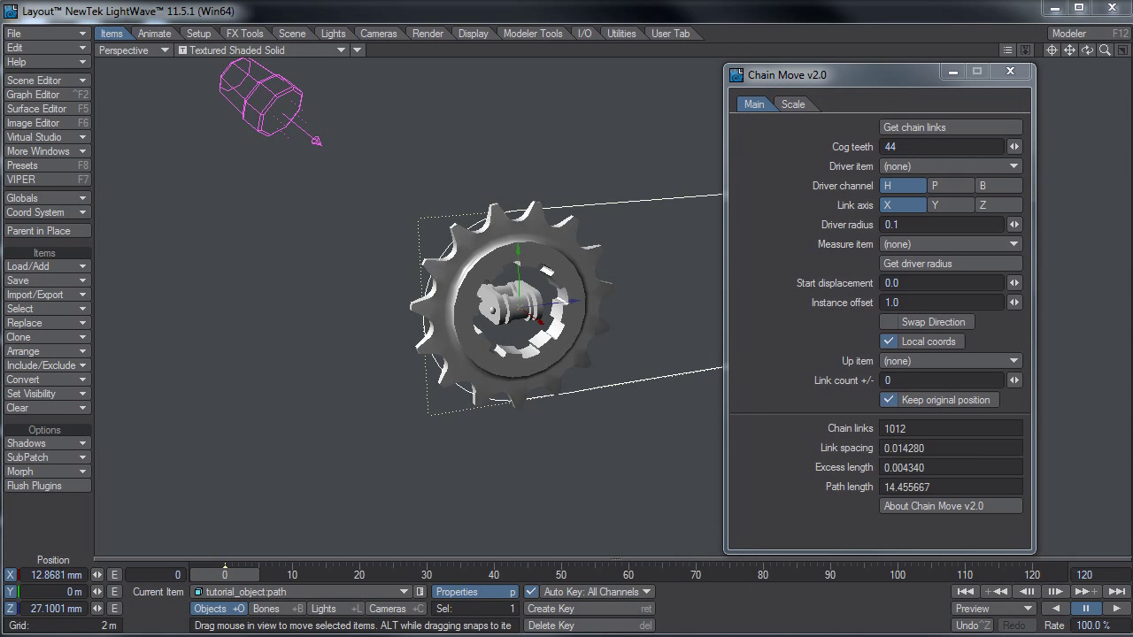
drag(869, 85, 893, 66)
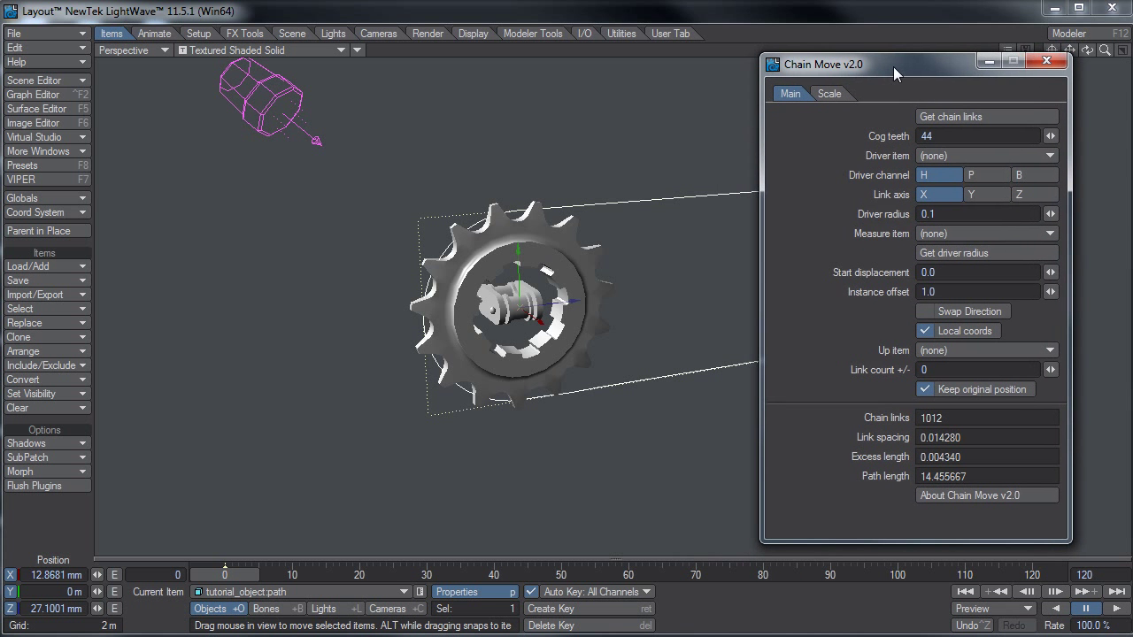
Show the sprocket from the Right (ZY) view in Textured Shaded Solid Wireframe so its teeth can be counted.
alt+drag(669, 202, 650, 192)
scroll(538, 294, up, 3)
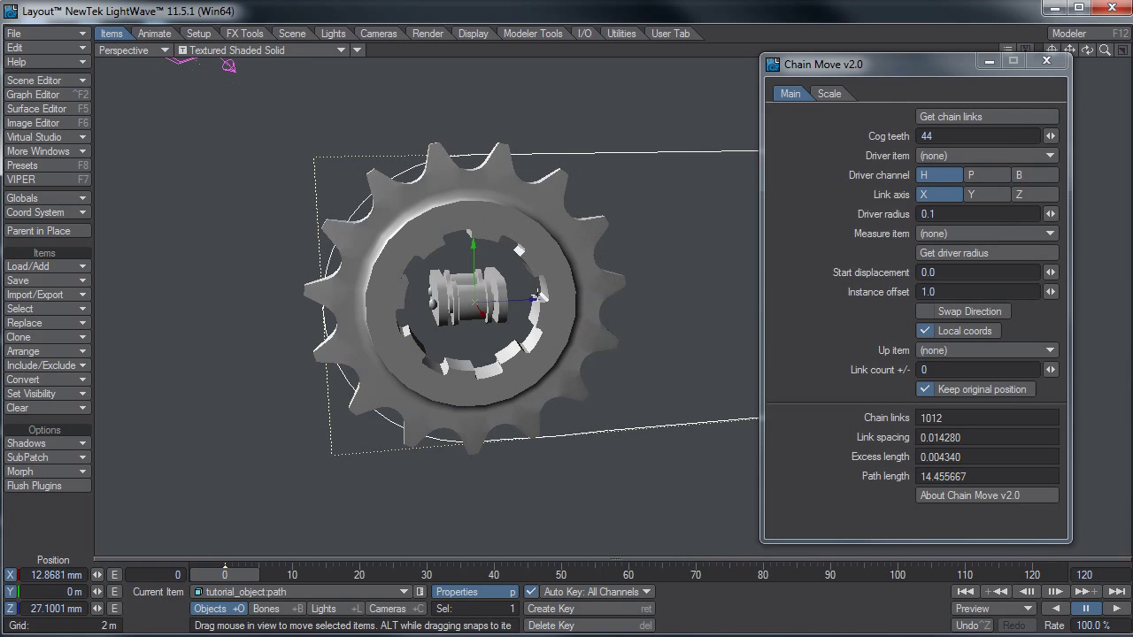
key(3)
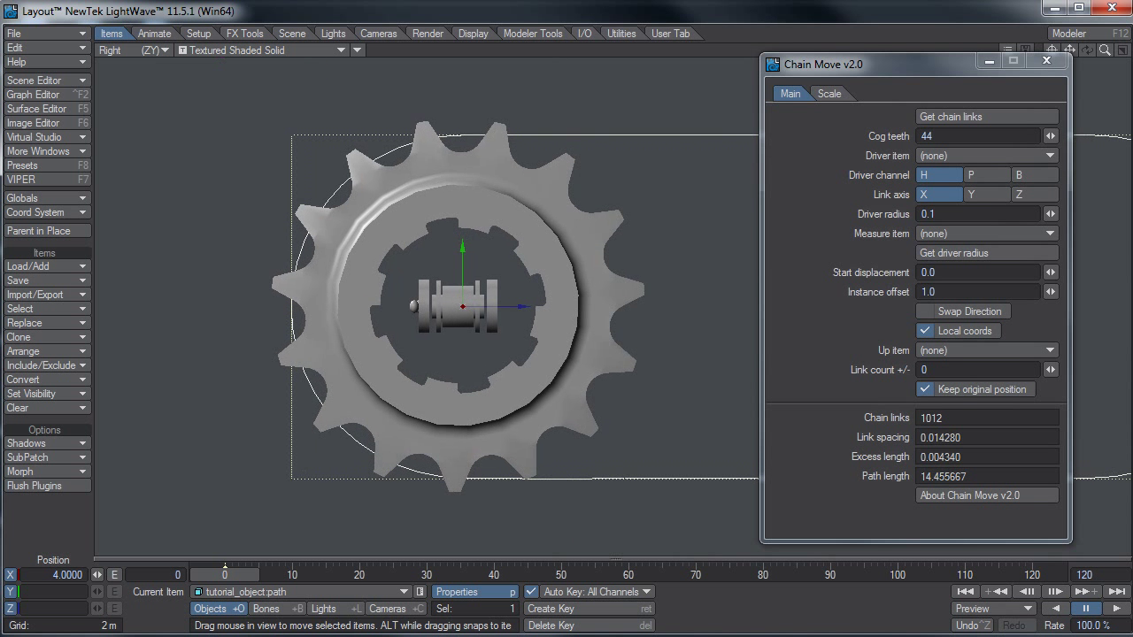
scroll(517, 249, up, 2)
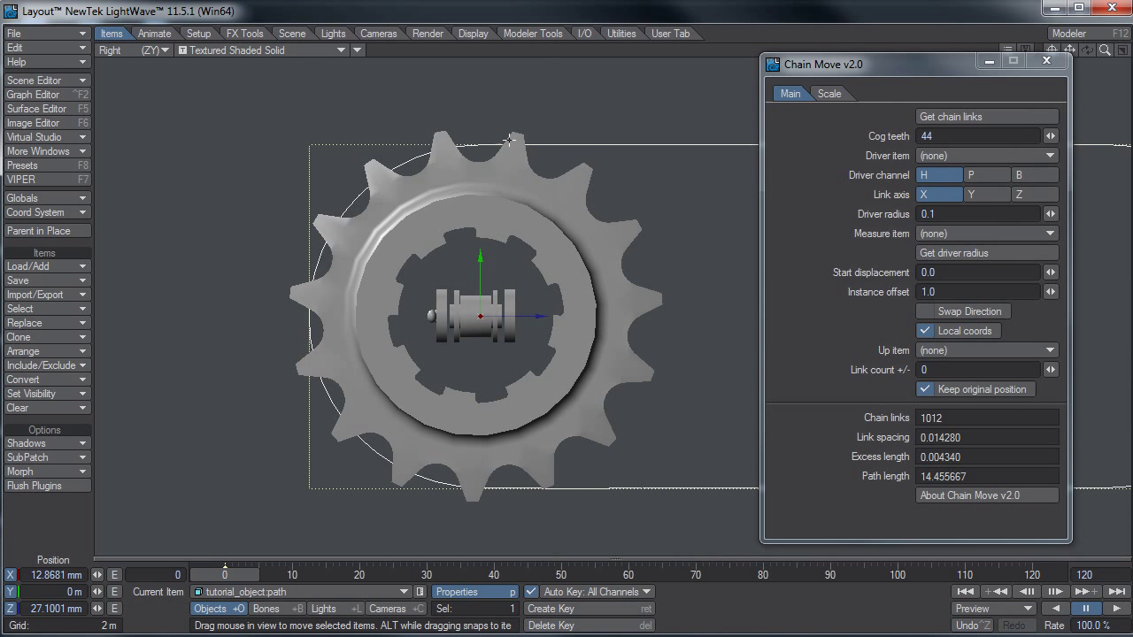
click(265, 49)
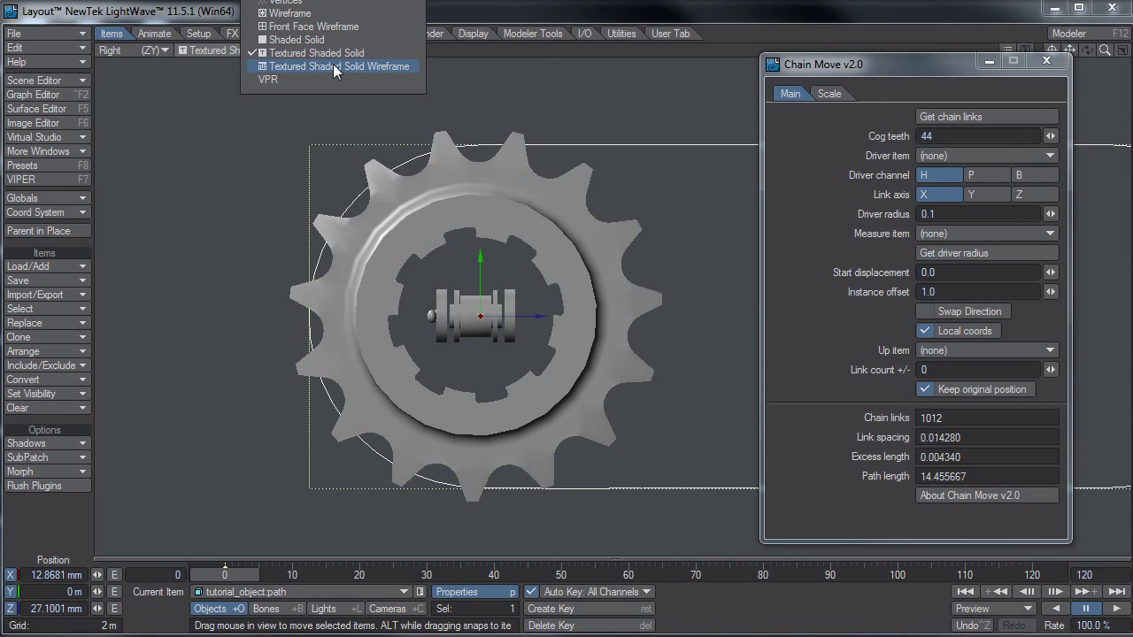
click(301, 71)
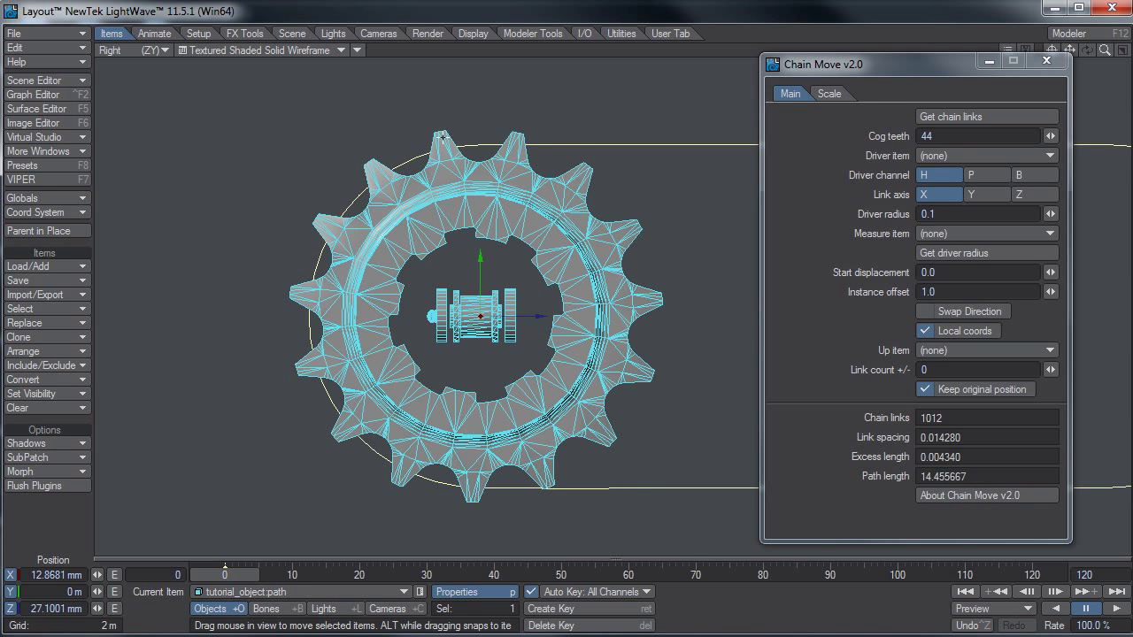
Set the Chain Move cog teeth to 15.
click(974, 135)
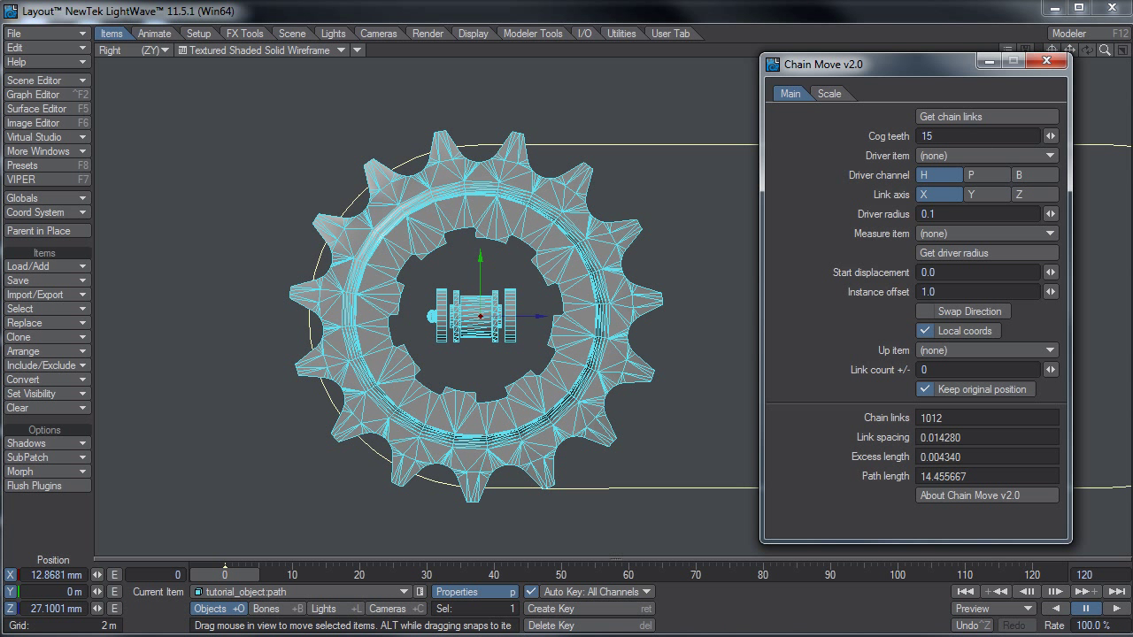
key(Tab)
key(Return)
Assign tutorial_object:link1 and tutorial_object:link2 as the chain links of the Chain Move instancer.
click(956, 115)
drag(1042, 124, 454, 240)
click(478, 296)
click(483, 304)
click(483, 291)
ctrl+click(485, 304)
click(714, 263)
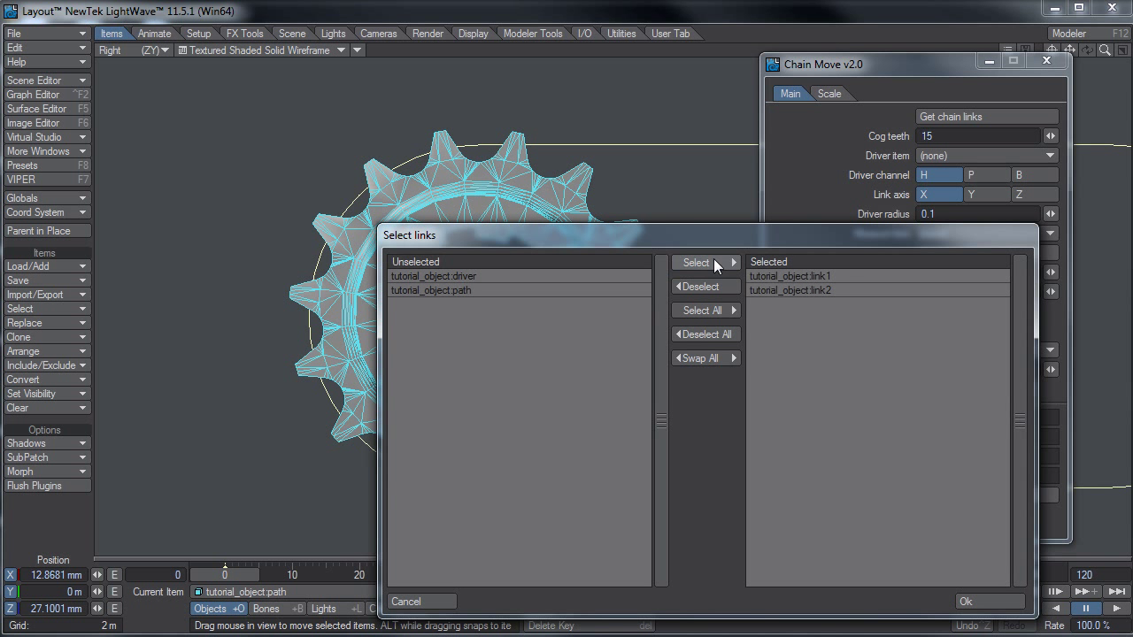
click(970, 602)
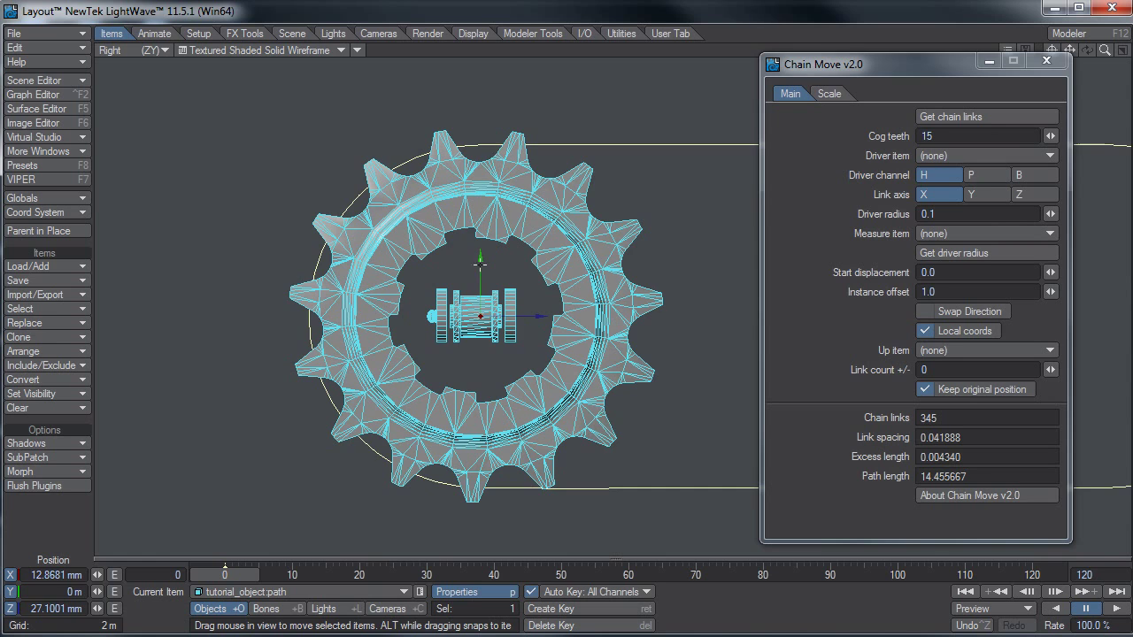
In the Right view, move the link1 object straight up onto the path above the sprocket's pivot, to Y about 1.0541 m.
scroll(480, 264, up, 2)
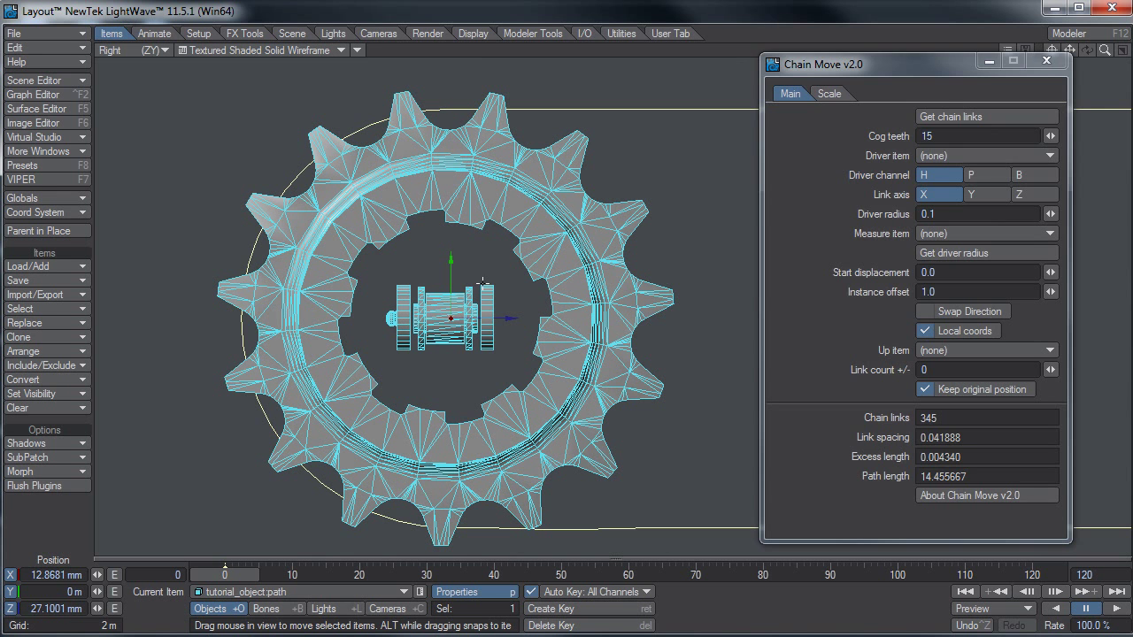
click(454, 283)
key(4)
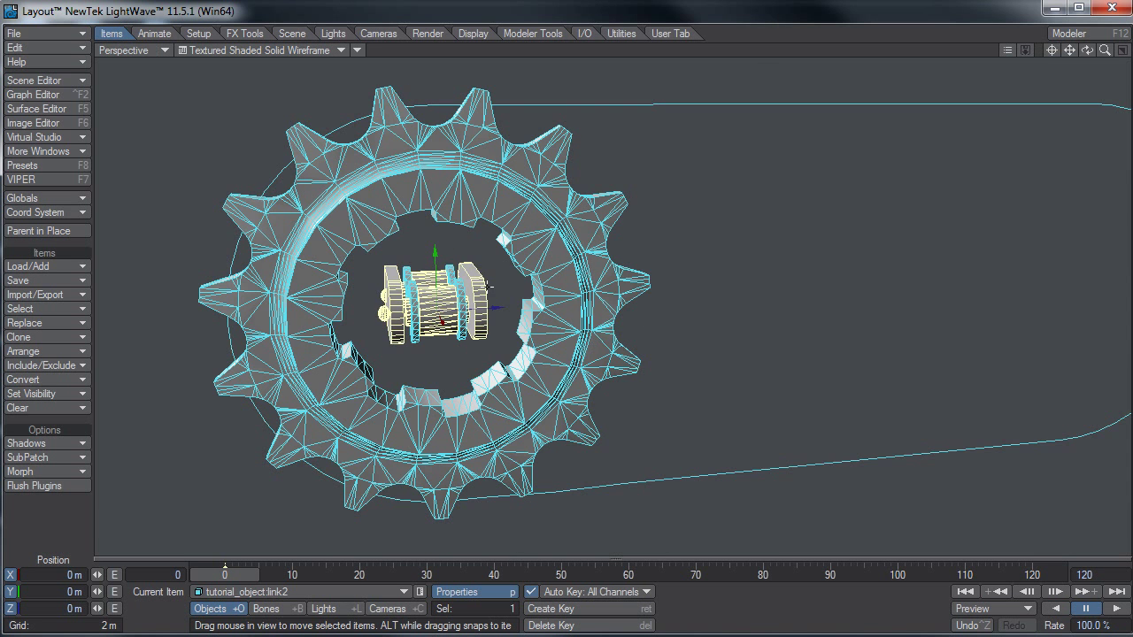
key(ctrl+z)
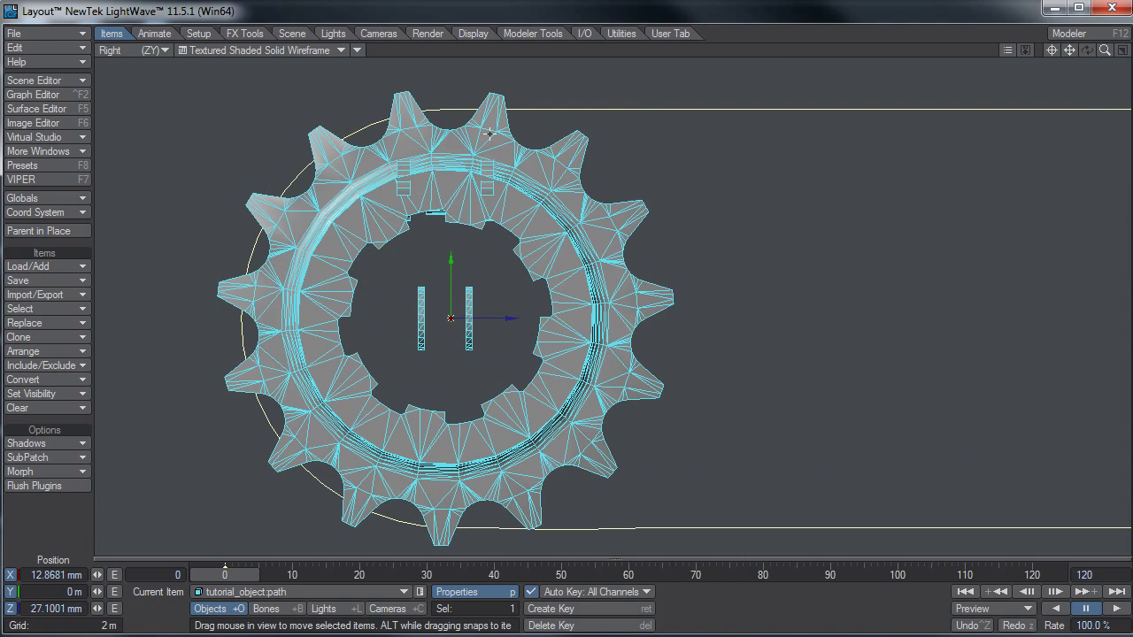
click(406, 289)
drag(452, 283, 453, 76)
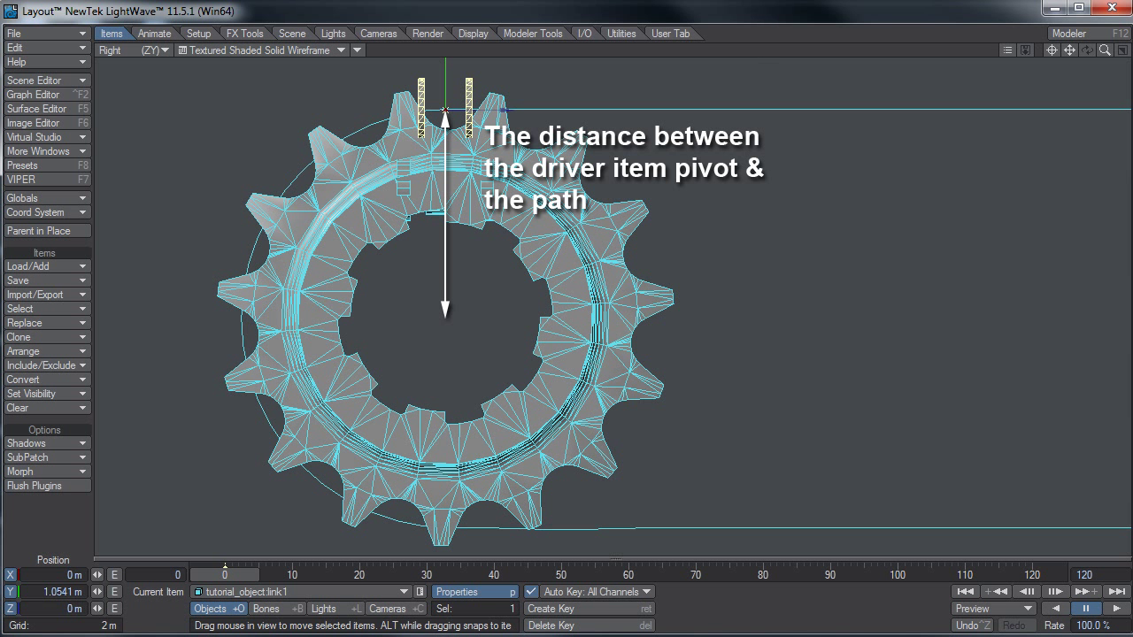
Set the Chain Move measure item to tutorial_object:link1 and get the driver radius from it.
drag(1087, 50, 1124, 64)
click(706, 116)
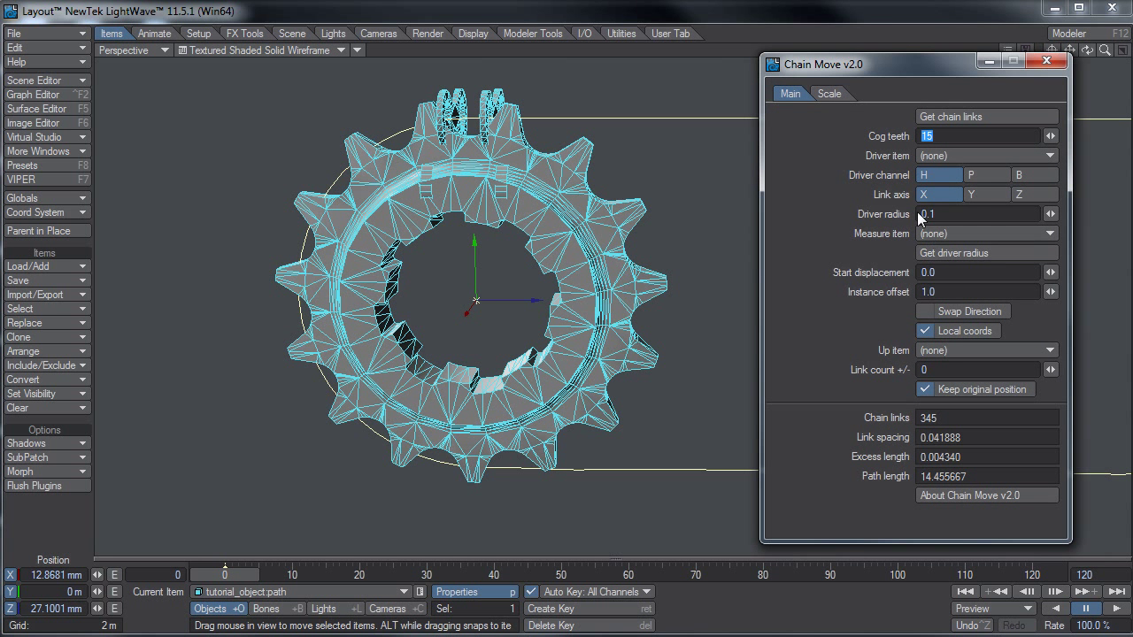
click(938, 233)
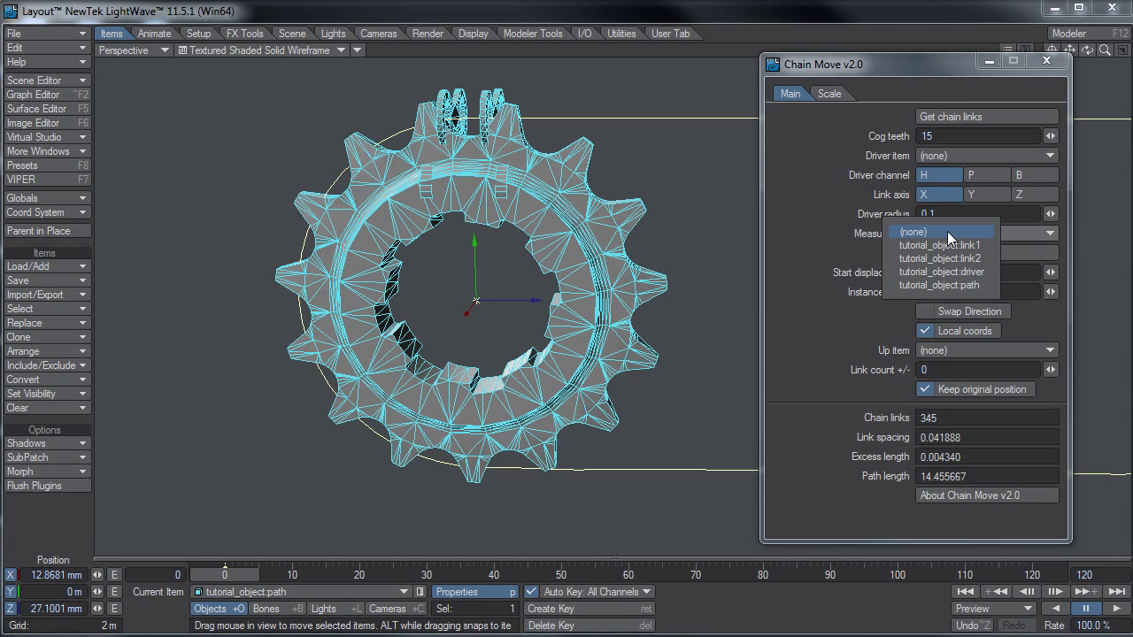
click(944, 246)
click(948, 252)
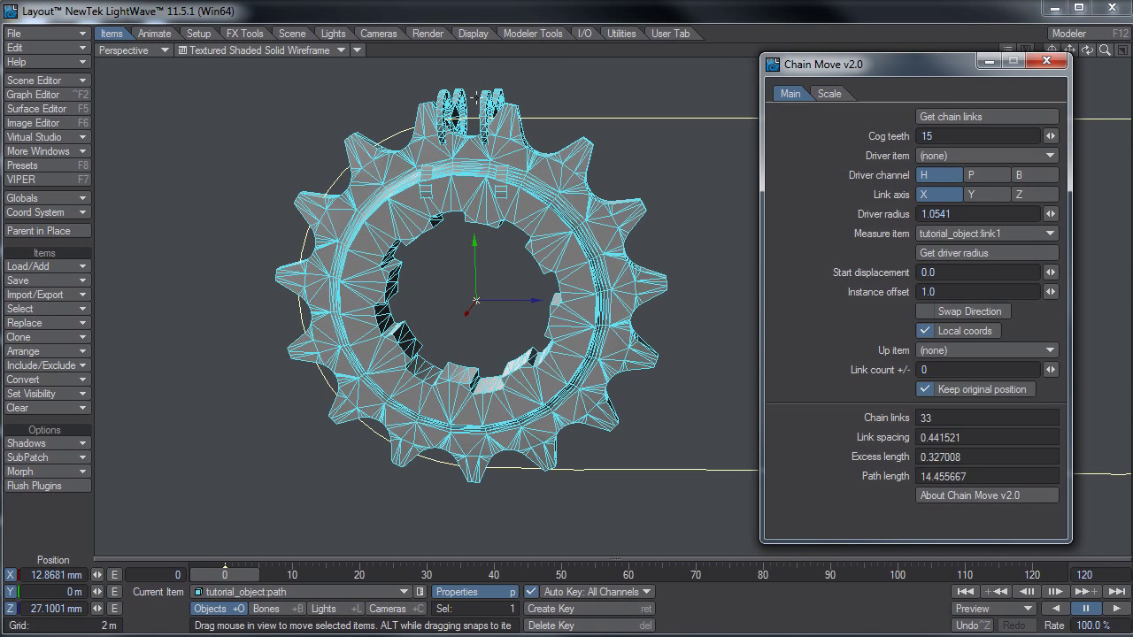
Move the link1 object back to the origin by setting its Y position to 0 m.
click(475, 96)
click(476, 96)
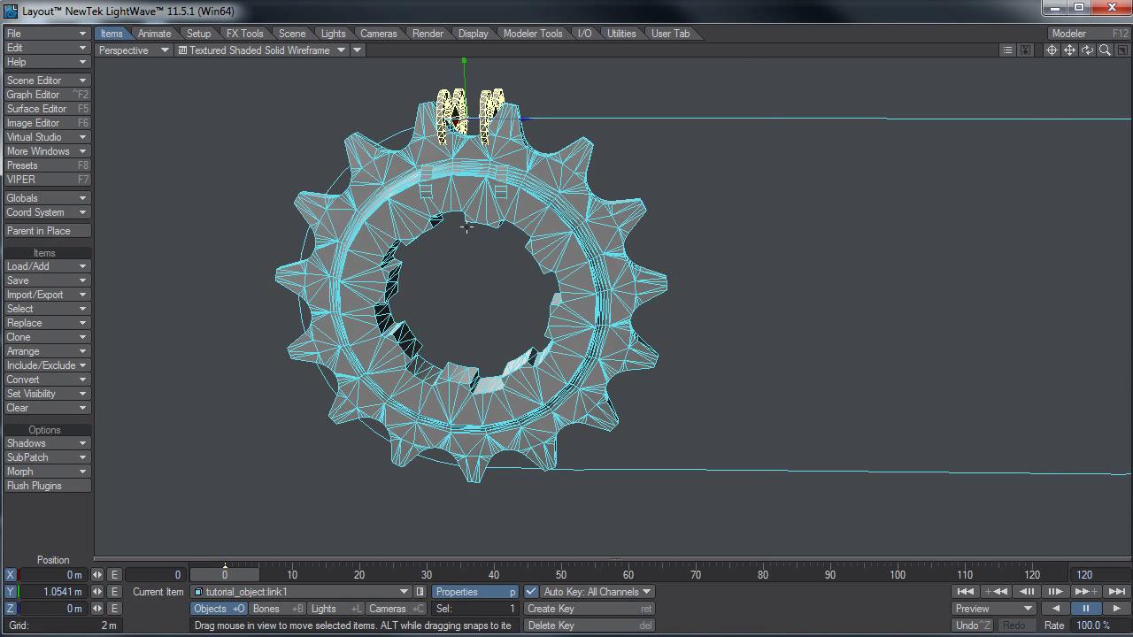
click(44, 591)
text(0)
key(Tab)
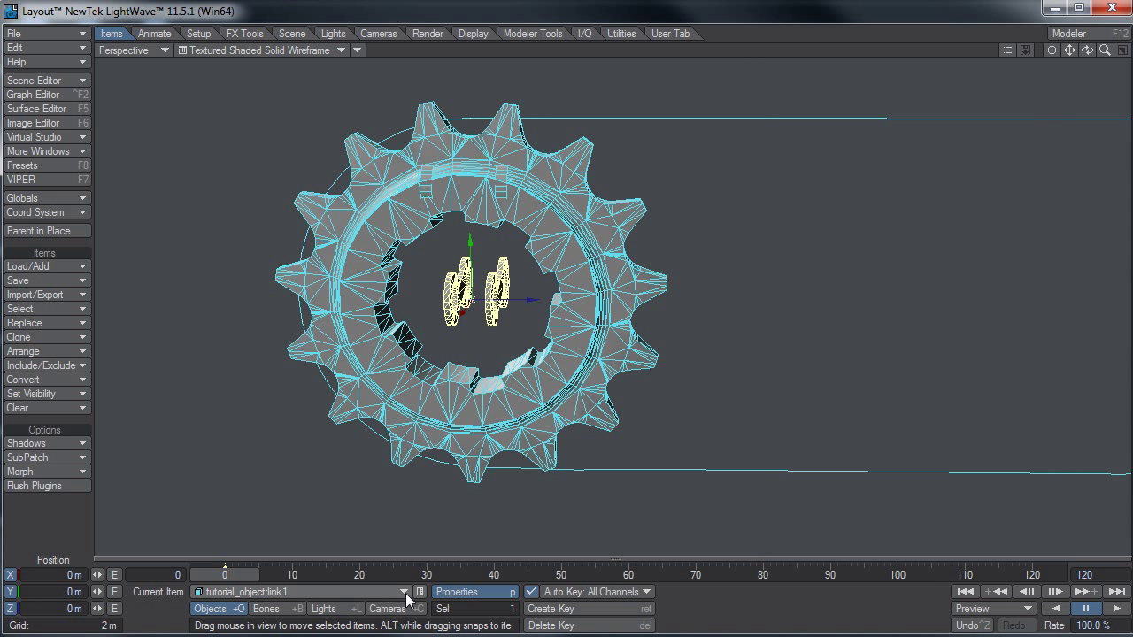
Select the link2 object and set its Y position to 0 m.
click(403, 592)
click(408, 611)
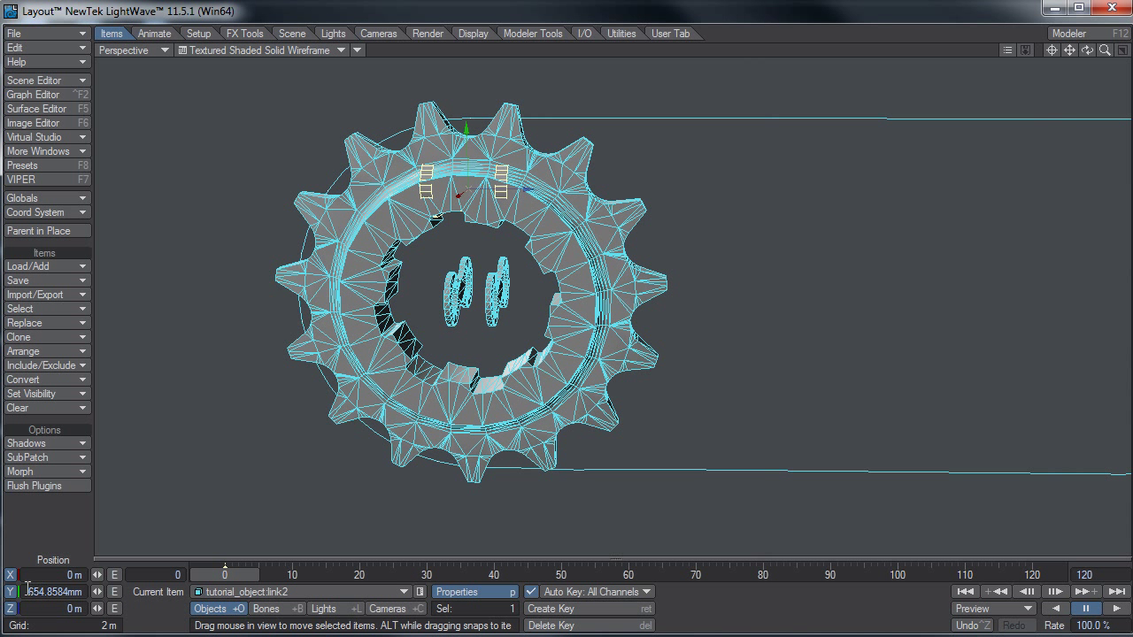
drag(29, 590, 120, 589)
text(0)
key(Tab)
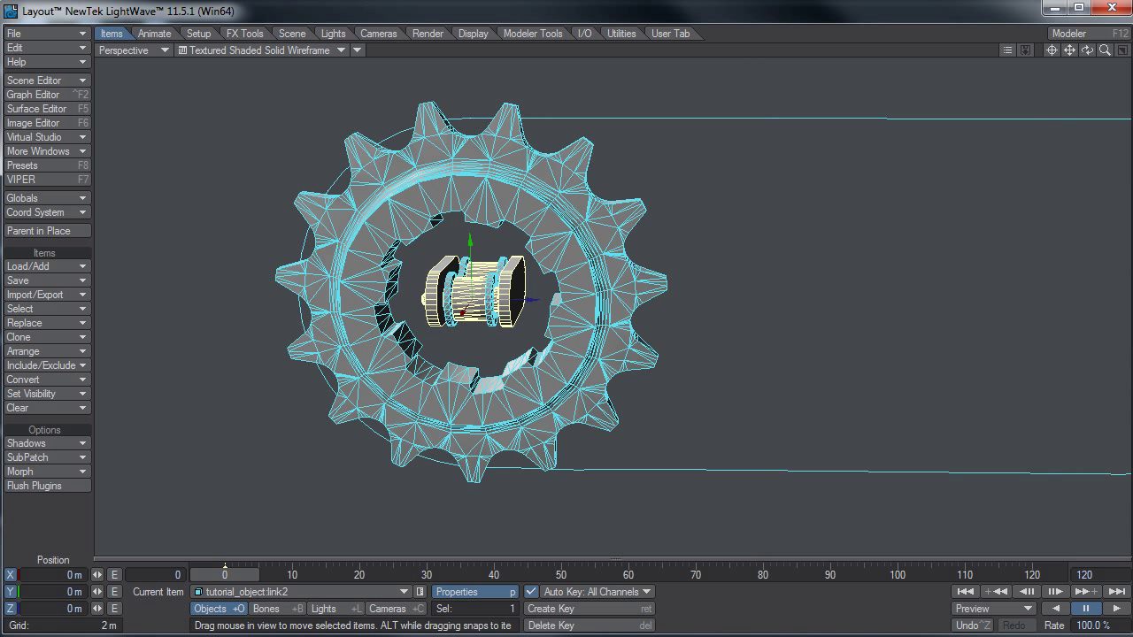
Check the path's Chain Move instancer entry, close the settings windows and inspect the chain around the sprocket.
click(807, 103)
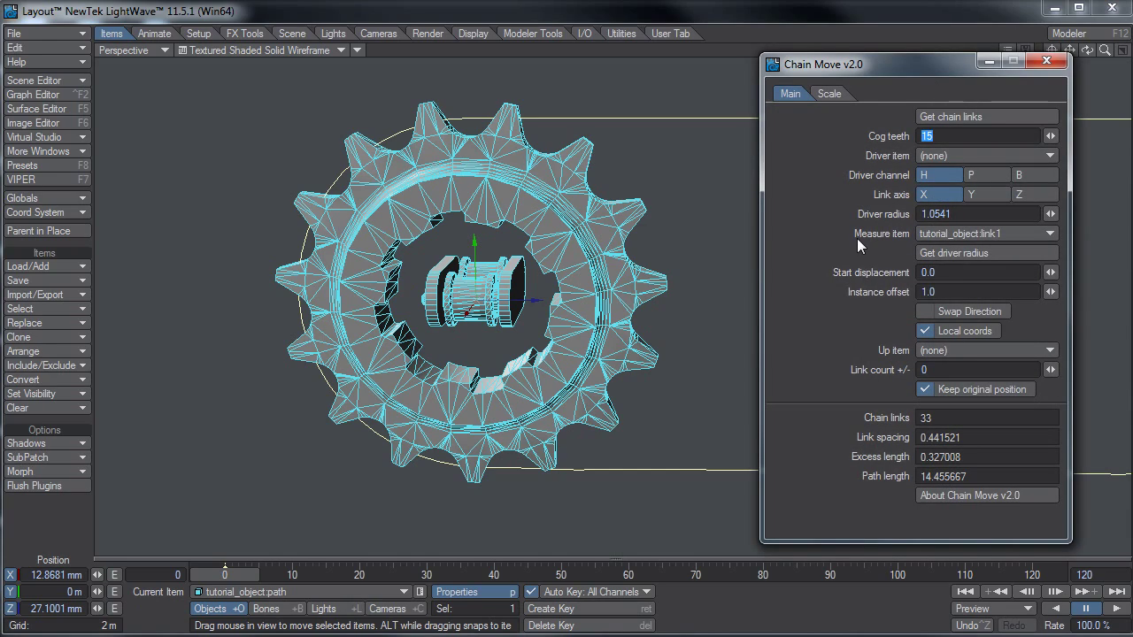
alt+drag(625, 282, 675, 289)
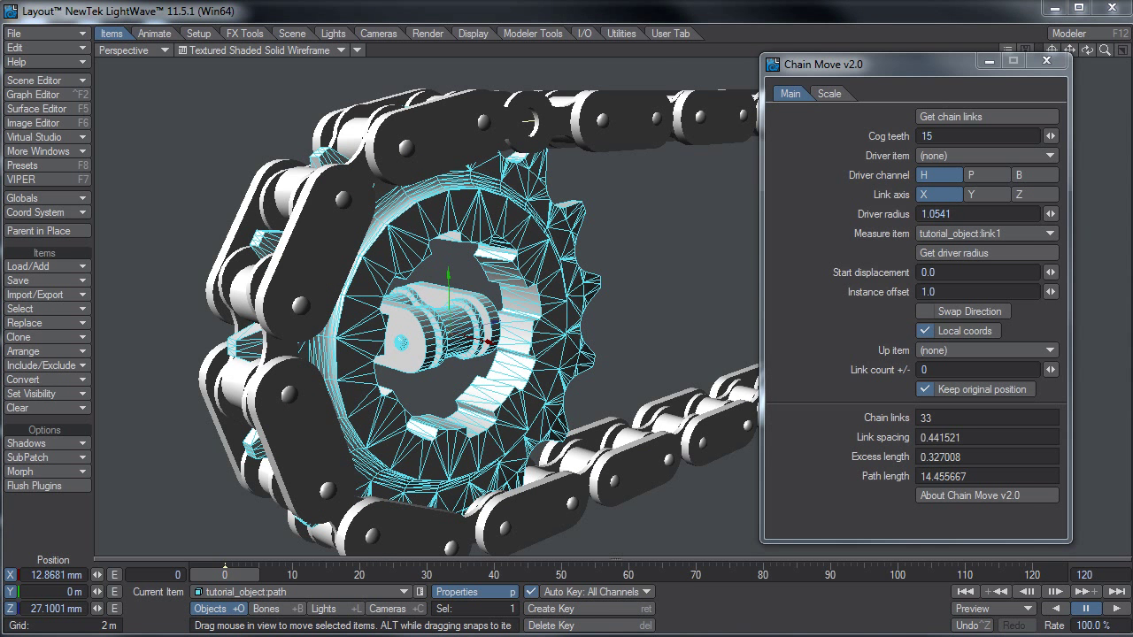
key(p)
click(721, 227)
click(721, 227)
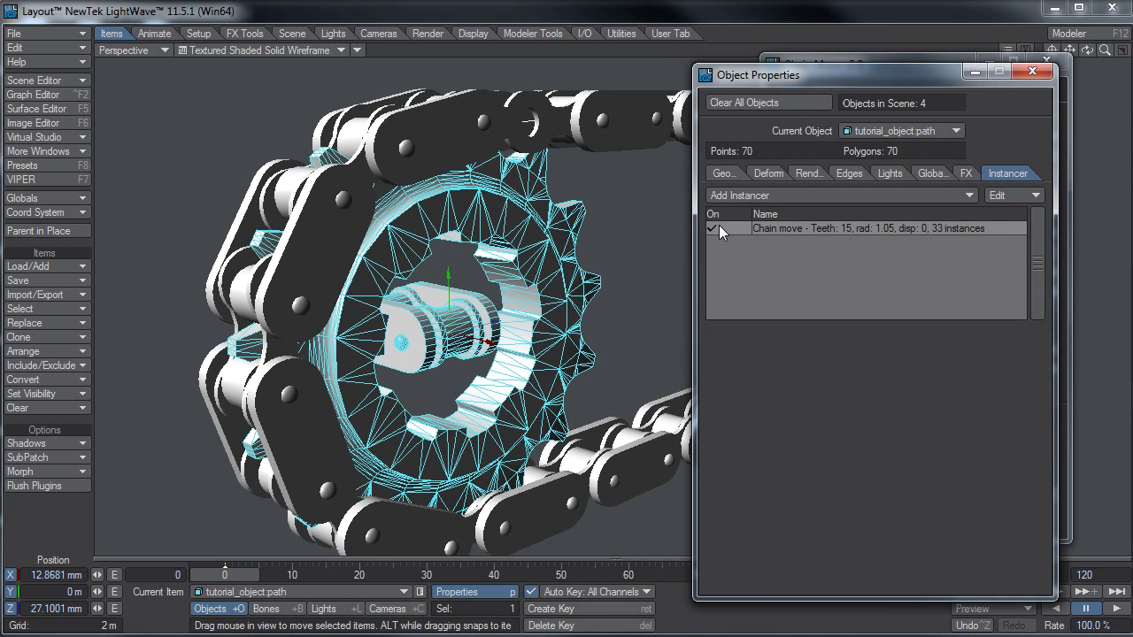
drag(804, 74, 846, 74)
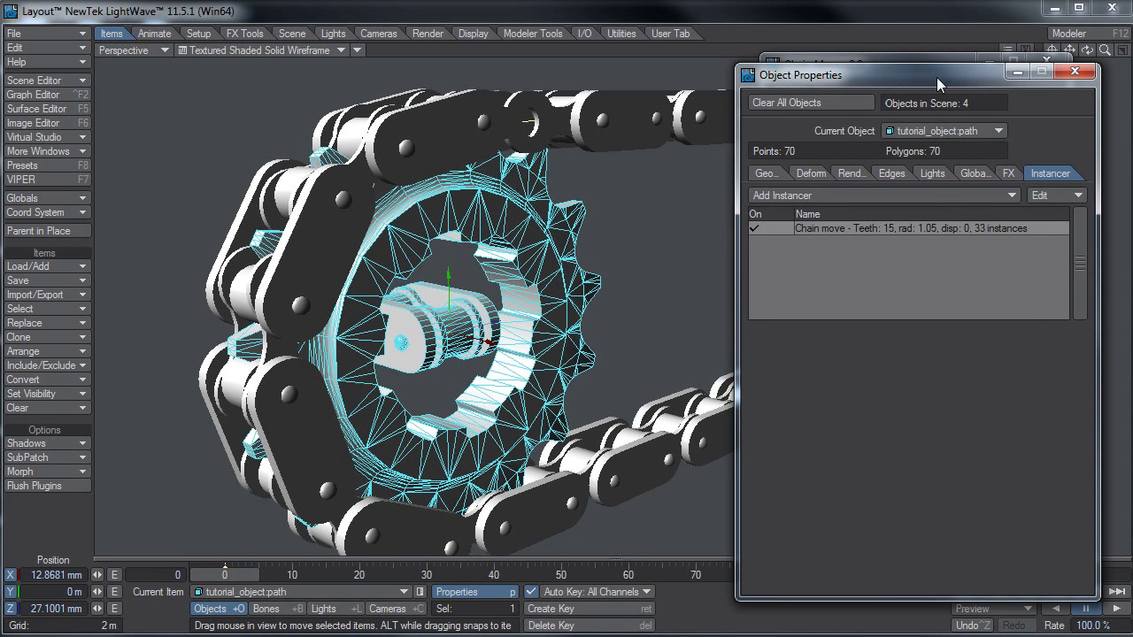
click(1074, 71)
click(1047, 60)
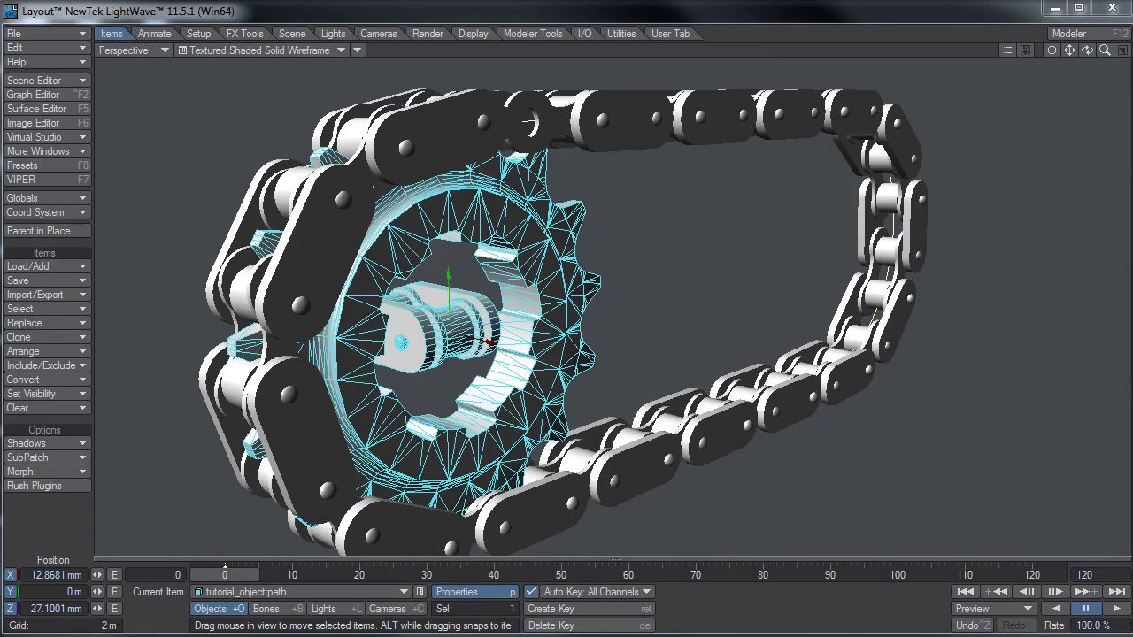
alt+drag(902, 325, 632, 156)
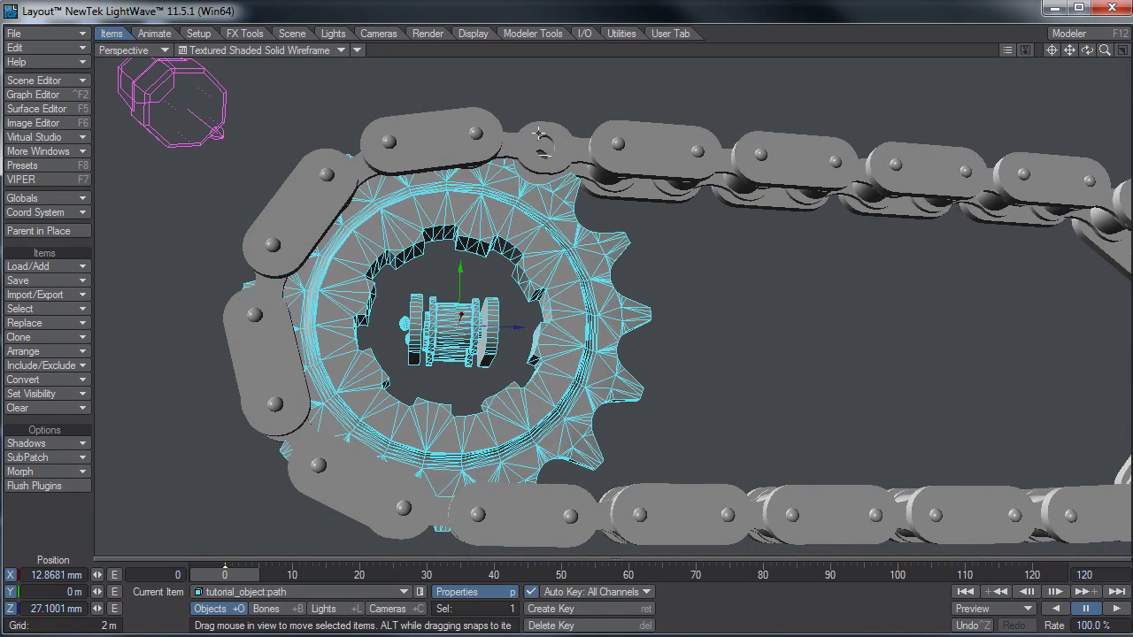
alt+drag(580, 264, 620, 275)
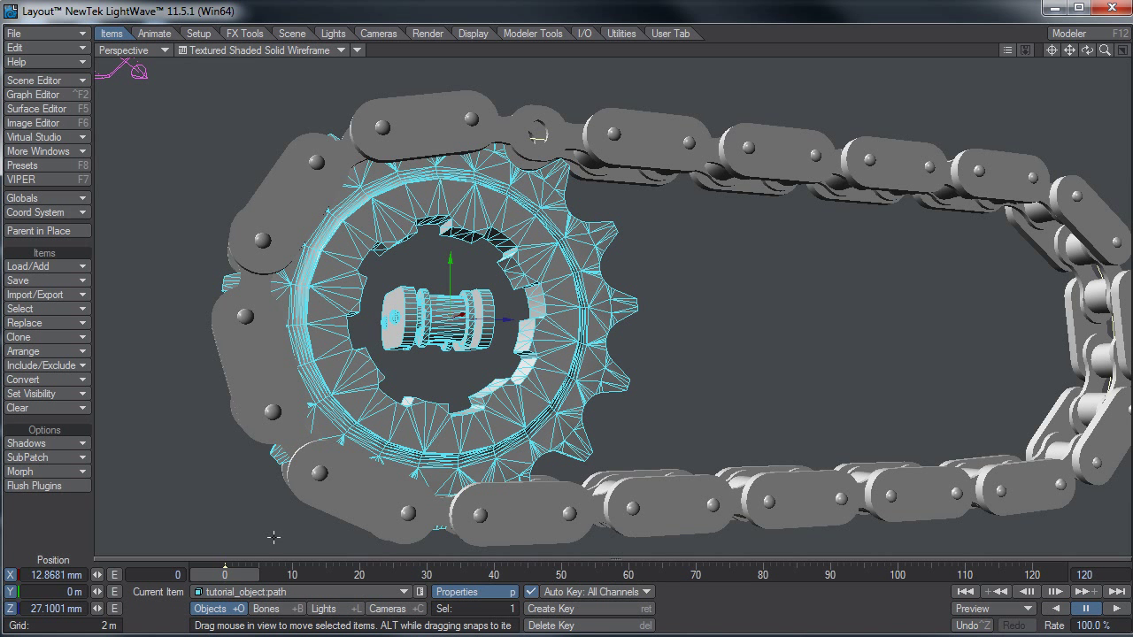
Select the driver sprocket and rotate its pitch to 163.30° at frame 10.
right_drag(575, 213, 676, 298)
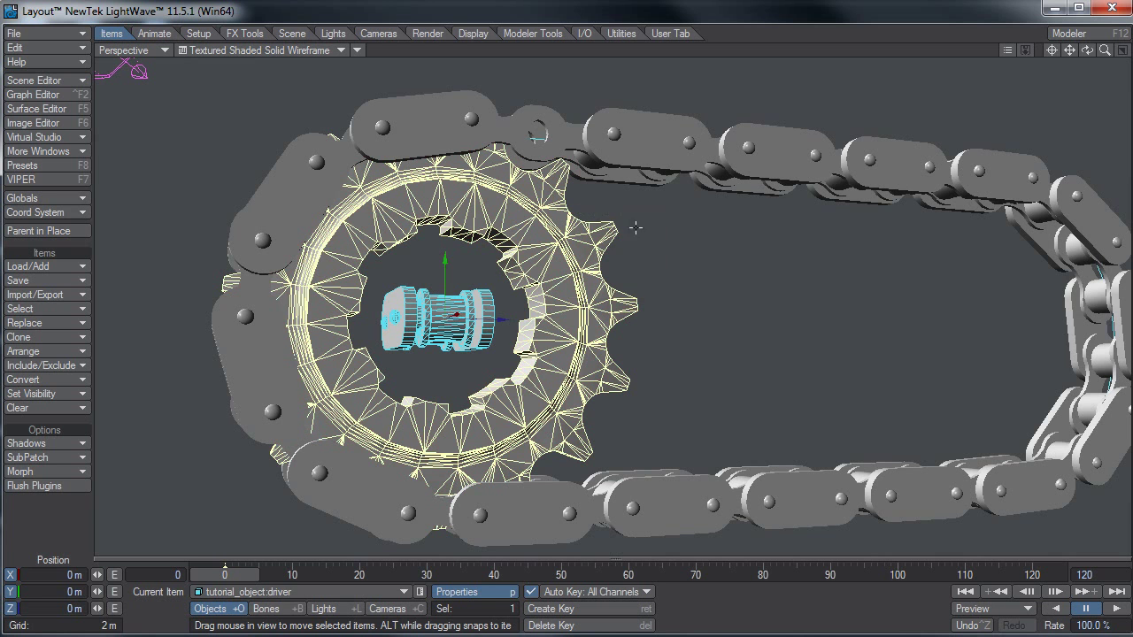
key(y)
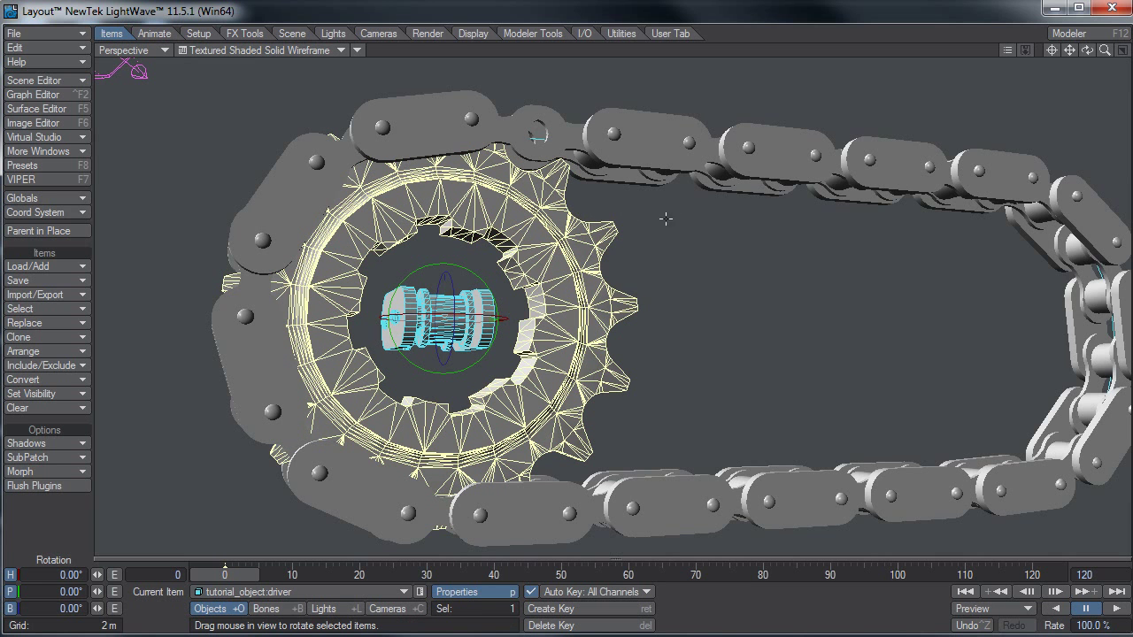
alt+drag(666, 218, 878, 218)
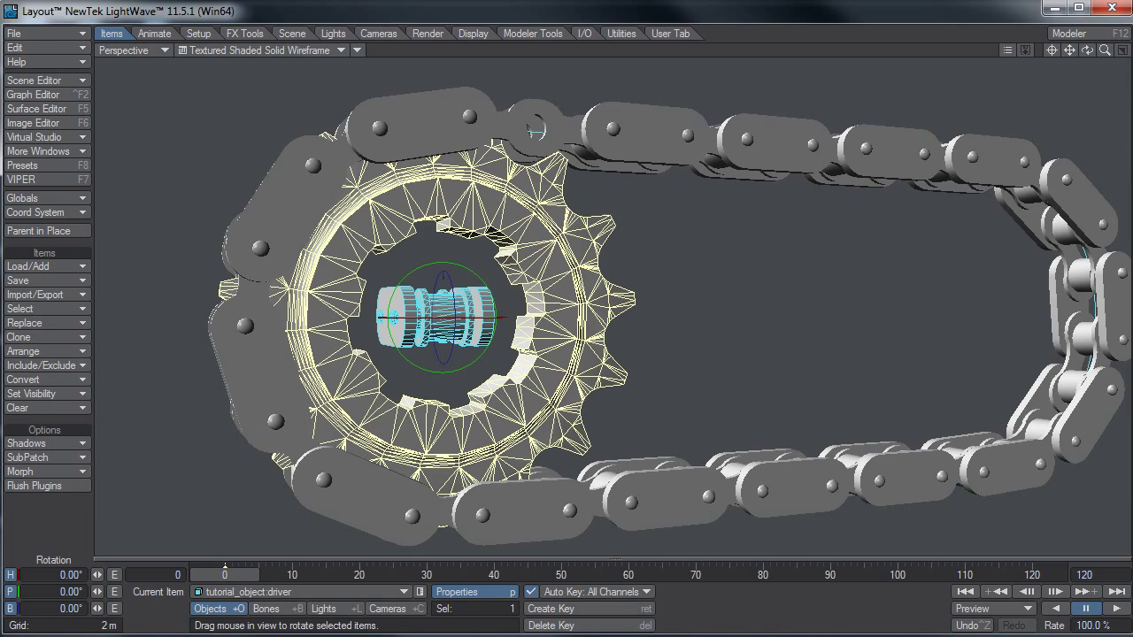
alt+drag(456, 327, 425, 330)
drag(472, 274, 472, 302)
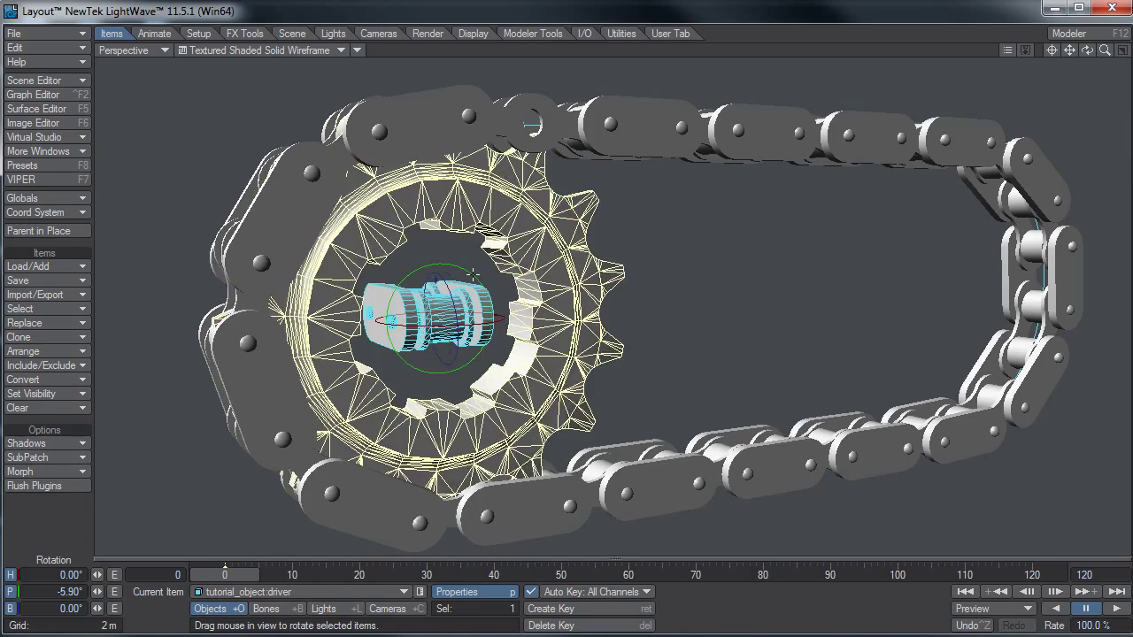
key(ctrl+z)
drag(235, 575, 302, 575)
drag(455, 263, 455, 374)
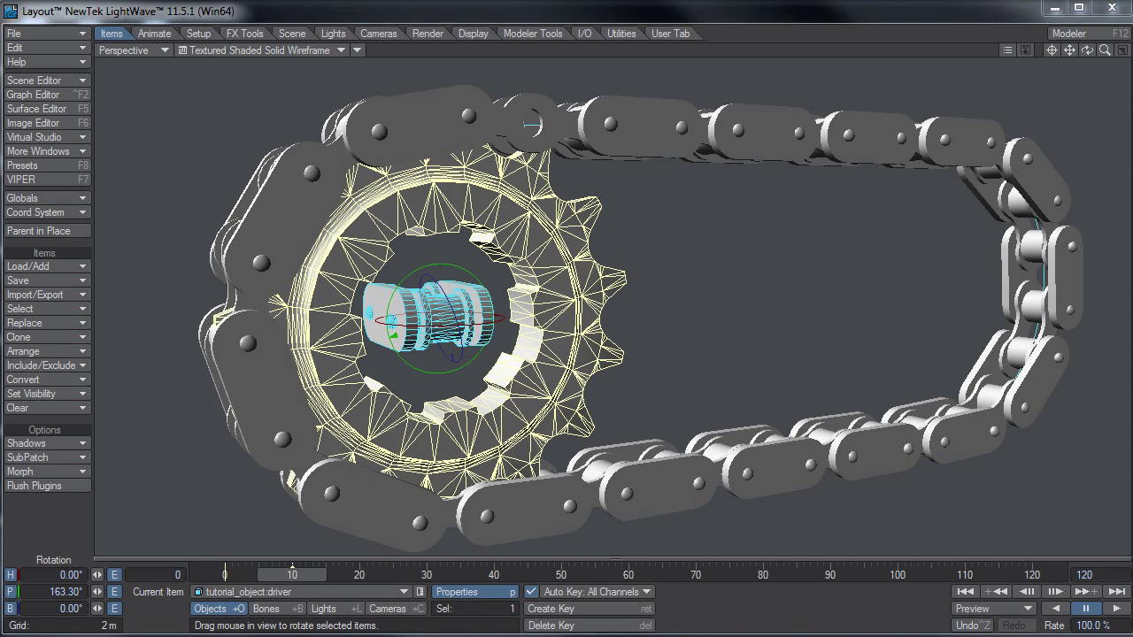
In the path's Chain Move settings, set the driver channel to P and the driver item to tutorial_object:driver.
key(Down)
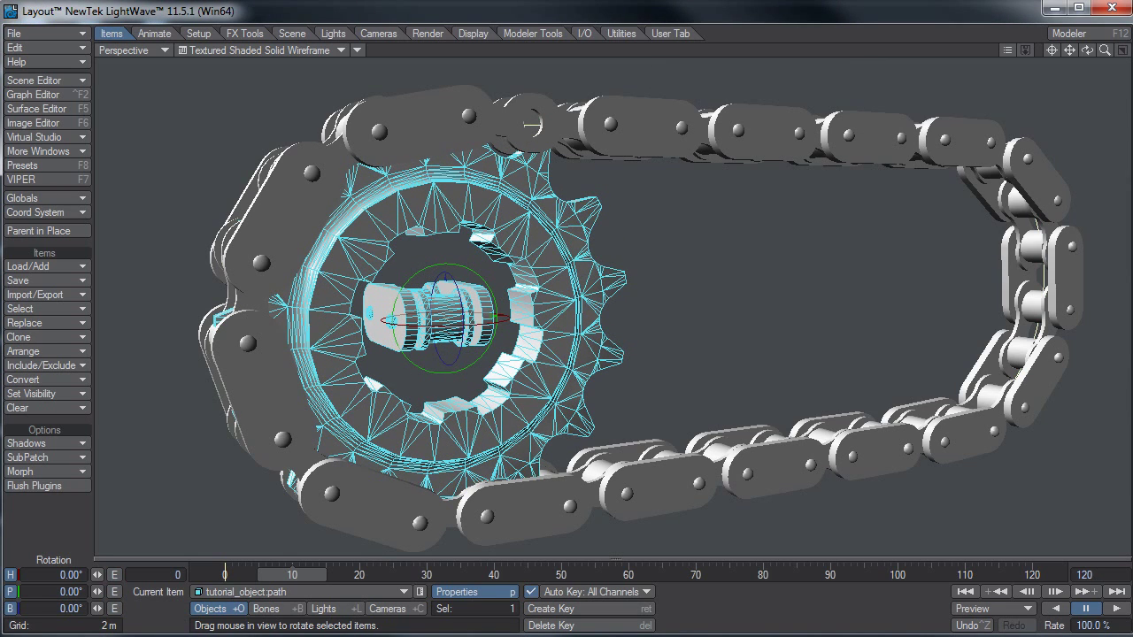
key(p)
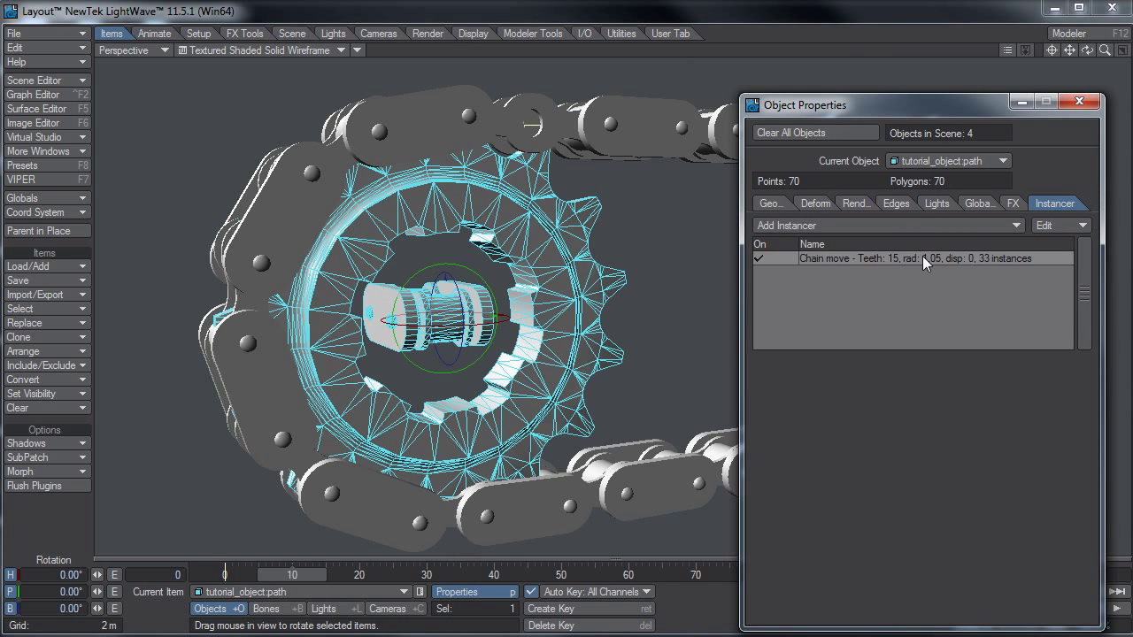
drag(1132, 131, 1132, 176)
drag(883, 134, 853, 105)
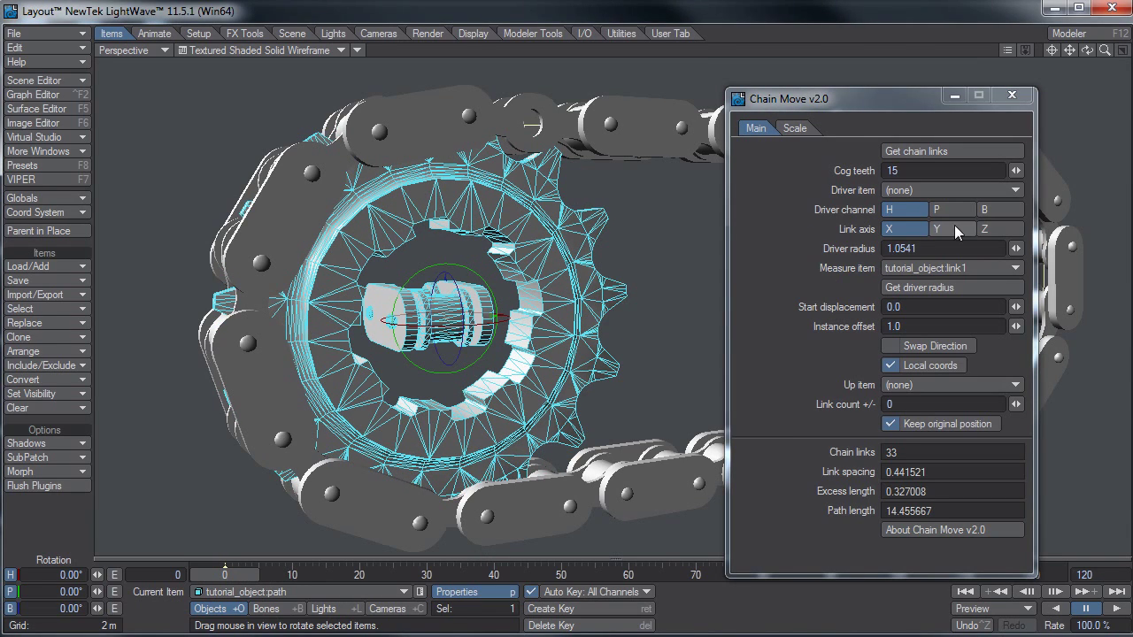
click(960, 209)
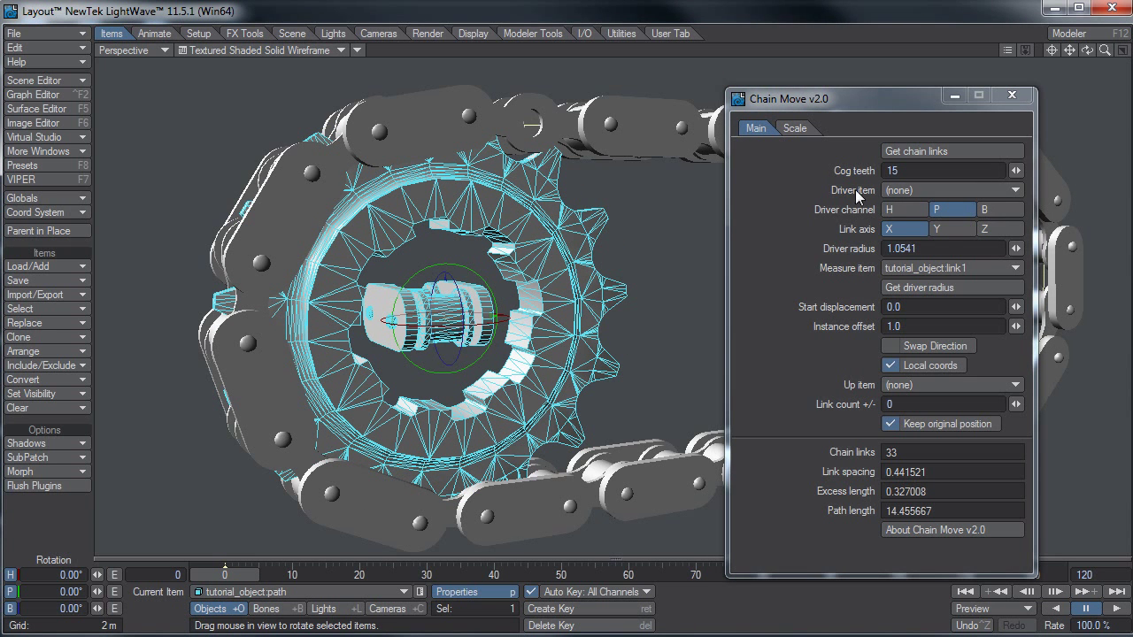
click(935, 191)
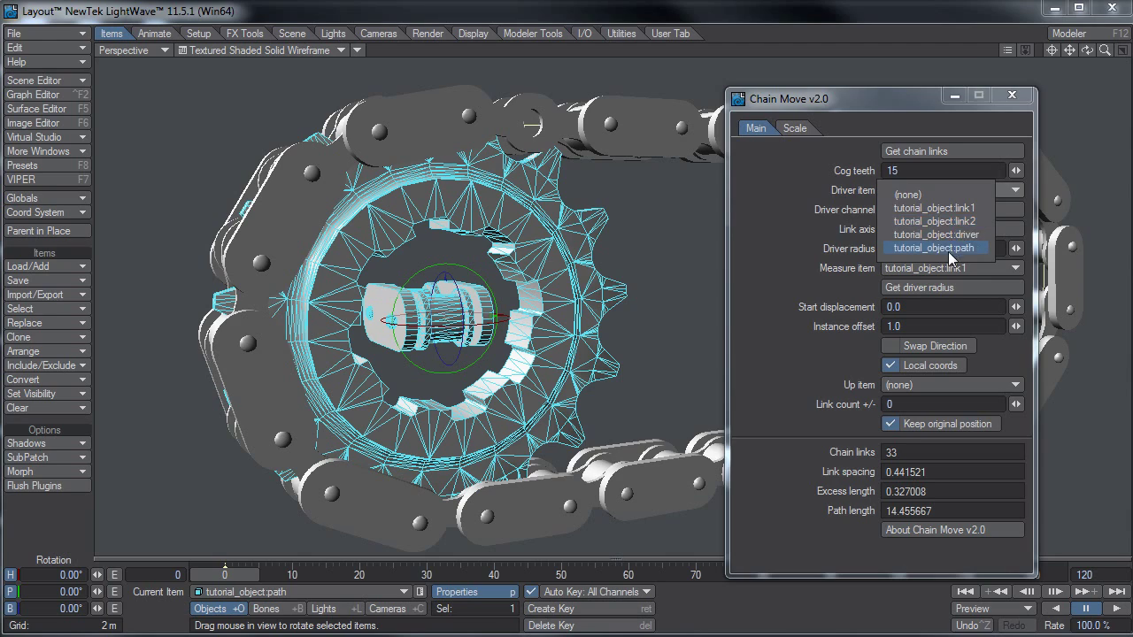
click(936, 235)
Check the chain's motion between frames 0 and 10, selecting the driver sprocket and ending at its frame 10 keyframe.
drag(203, 575, 291, 575)
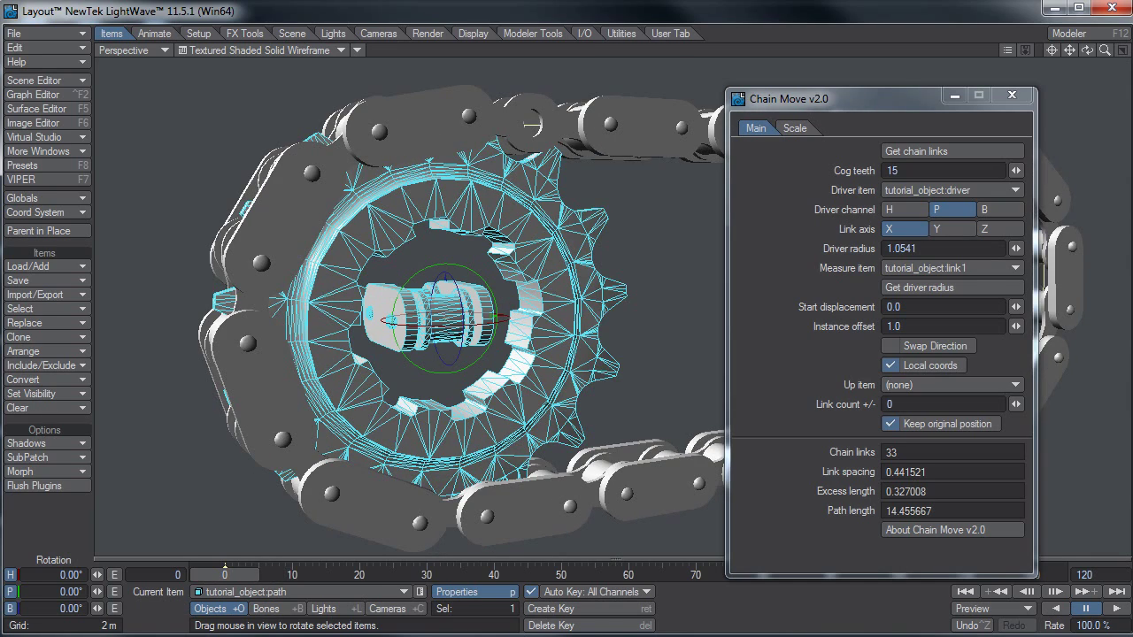
click(543, 252)
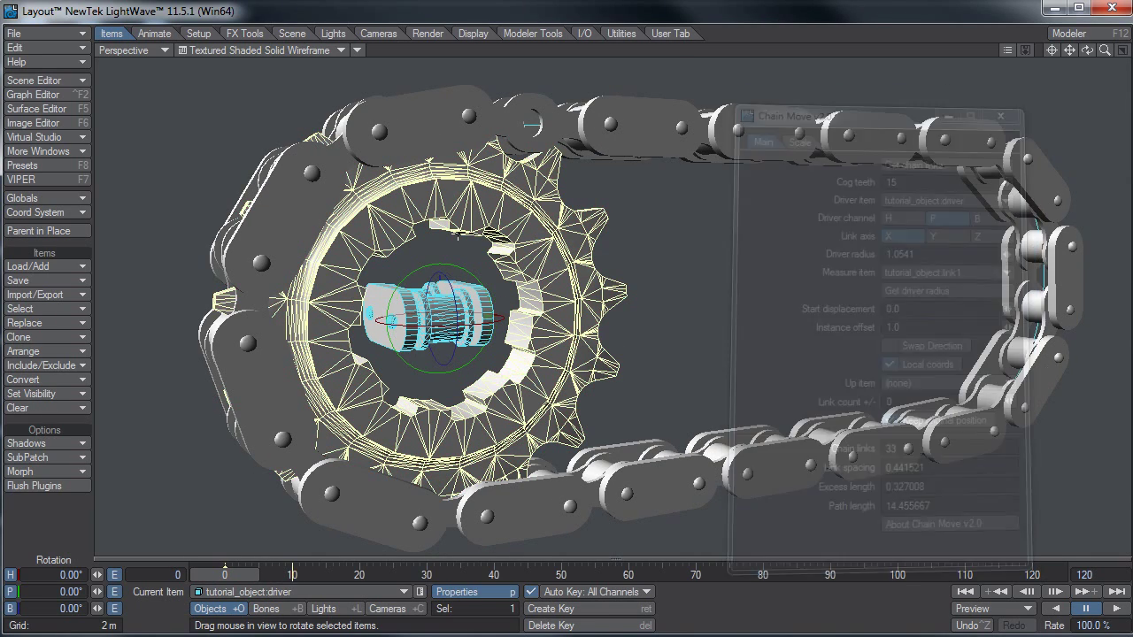
key(shift+Right)
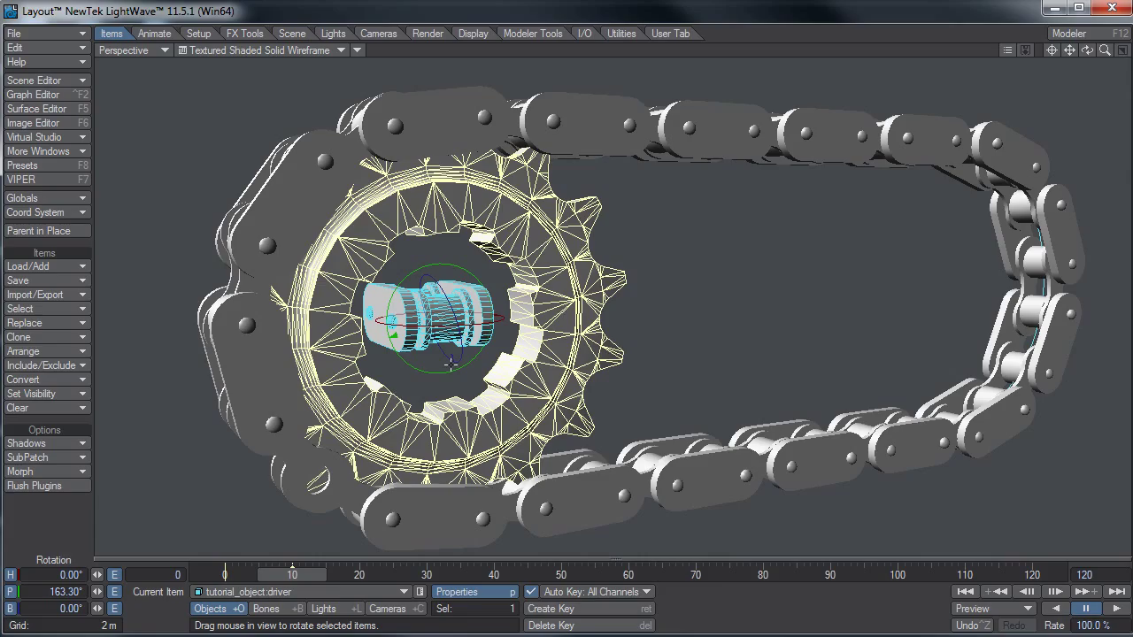
Set the driver's pitch at frame 10 to 23.30° and scrub between frames 0 and 10 to check the chain.
drag(62, 591, 50, 591)
text(2)
key(Return)
drag(293, 574, 238, 575)
mouse_move(339, 543)
ctrl+alt+mouse_down()
mouse_move(399, 540)
mouse_move(252, 542)
mouse_move(350, 544)
ctrl+alt+mouse_up()
drag(237, 575, 292, 575)
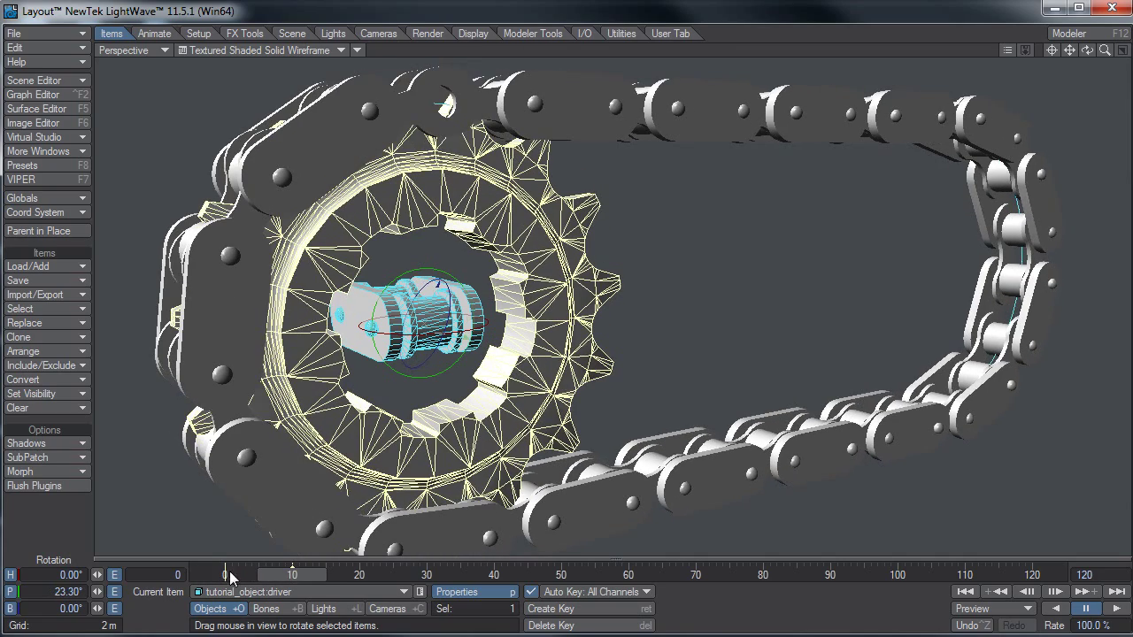
Reverse the driver's rotation by setting its pitch at frame 10 to -23.30°.
click(49, 590)
text(-)
key(Return)
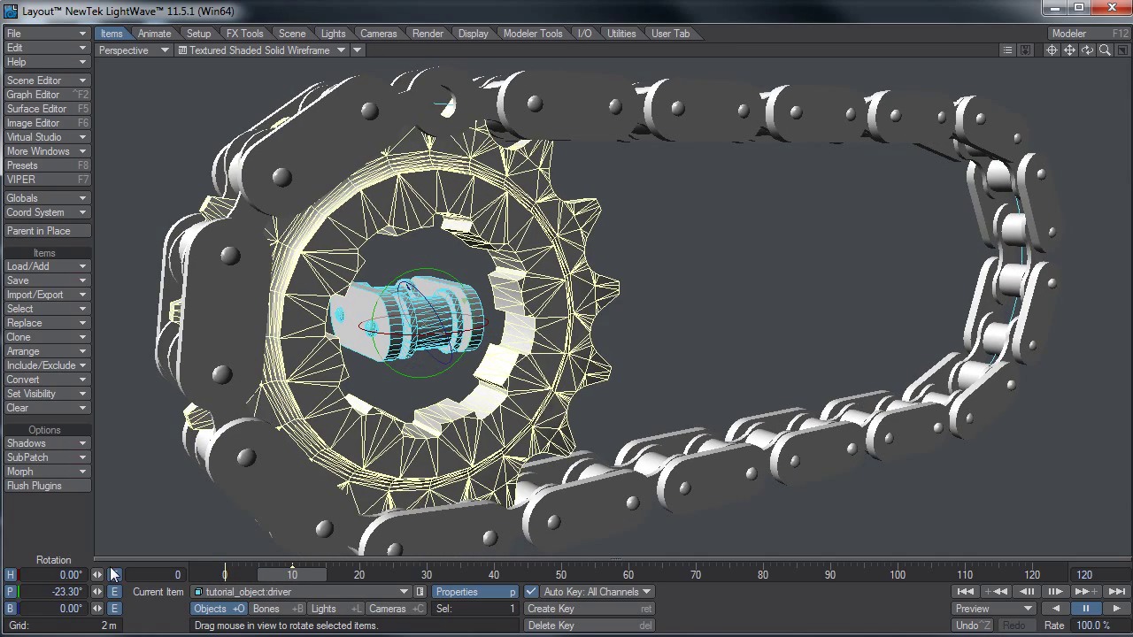
Set the driver's pitch at frame 10 back to 23.30° and enable Swap Direction in the path's Chain Move settings.
mouse_move(307, 575)
mouse_down()
mouse_move(228, 575)
mouse_move(293, 574)
mouse_up()
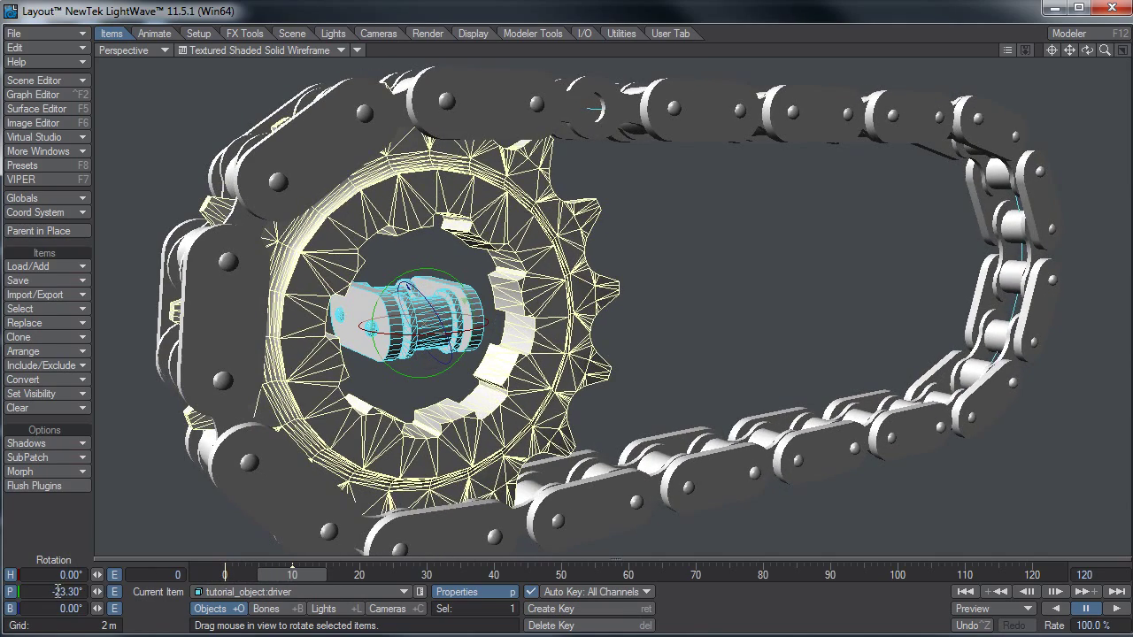
key(Return)
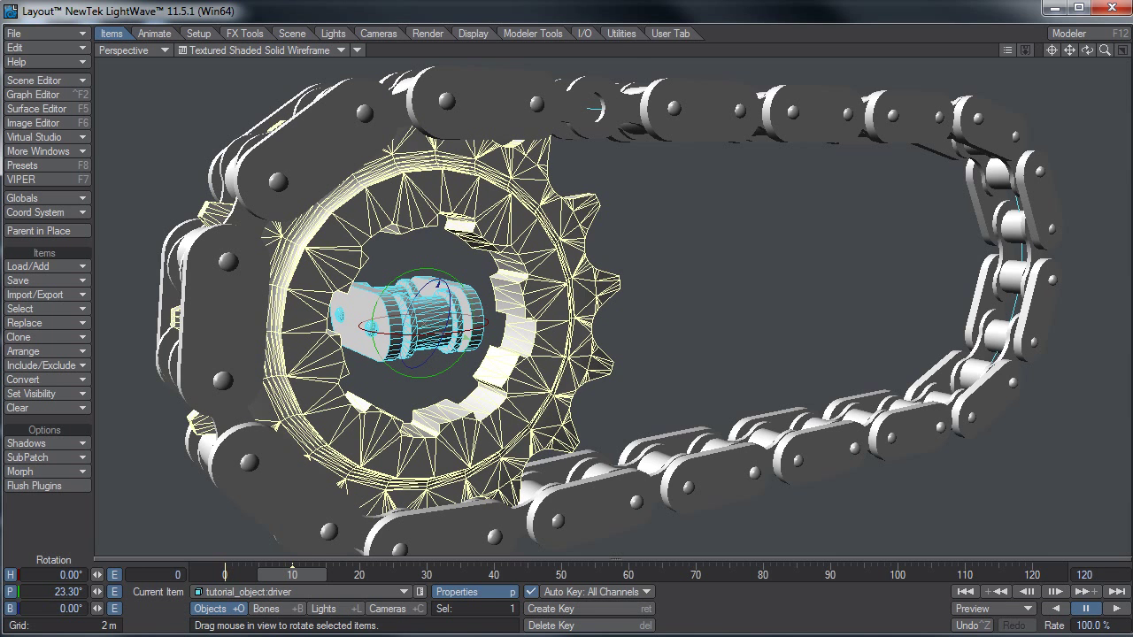
click(596, 109)
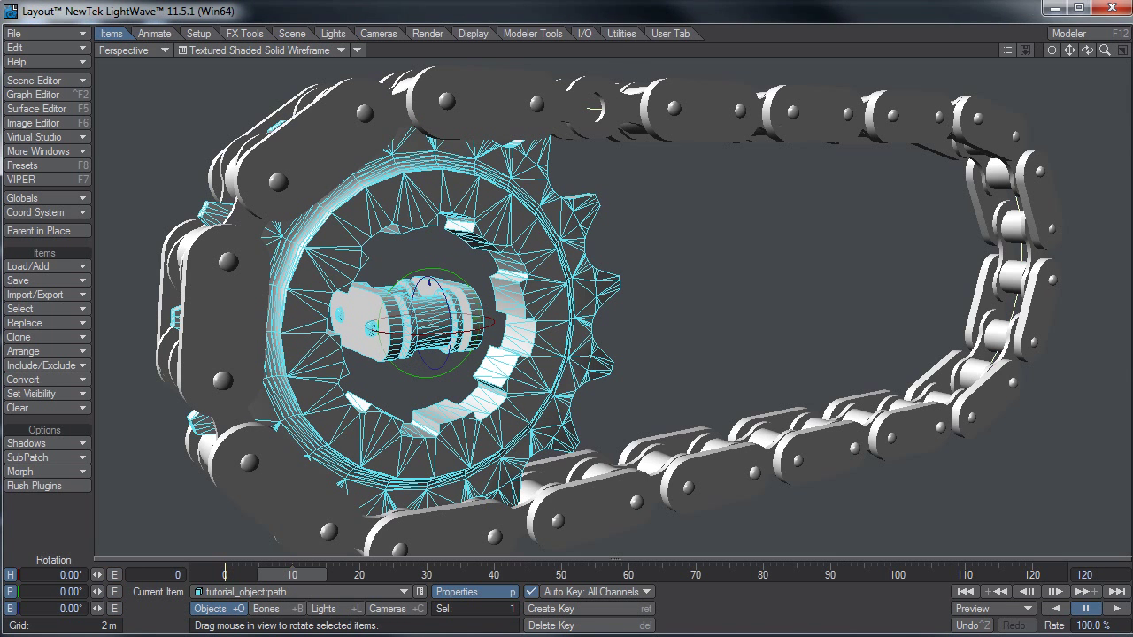
key(p)
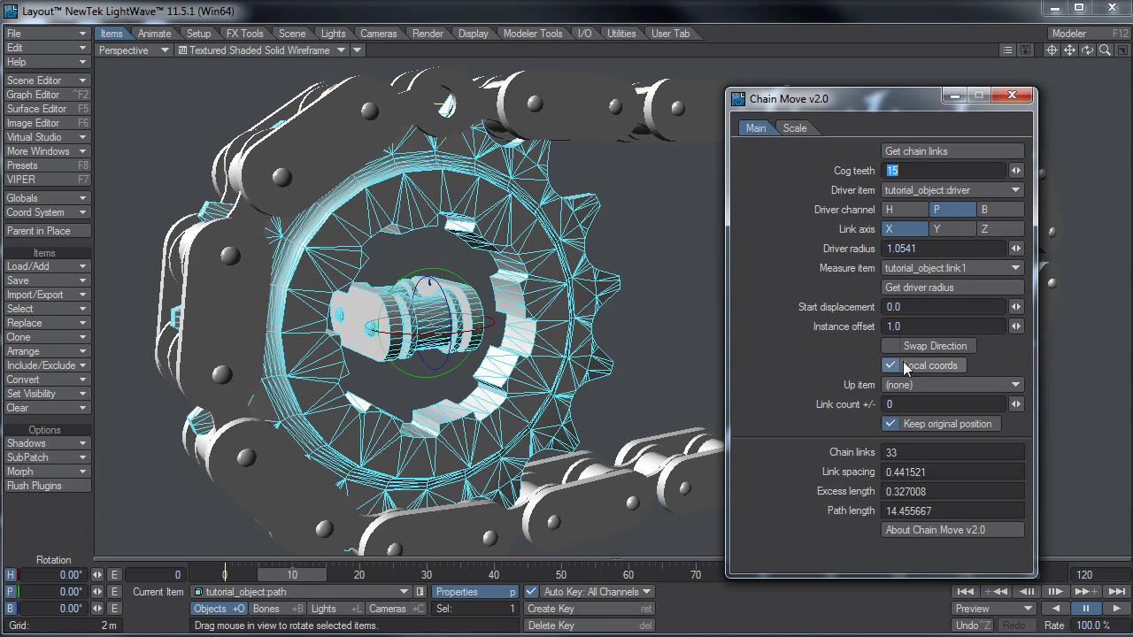
click(906, 347)
drag(811, 99, 876, 99)
mouse_move(304, 575)
mouse_down()
mouse_move(237, 575)
mouse_move(467, 575)
mouse_move(232, 575)
mouse_move(283, 575)
mouse_up()
In the Graph Editor, set the Post Behavior of the driver's pitch rotation channel to Linear.
click(524, 281)
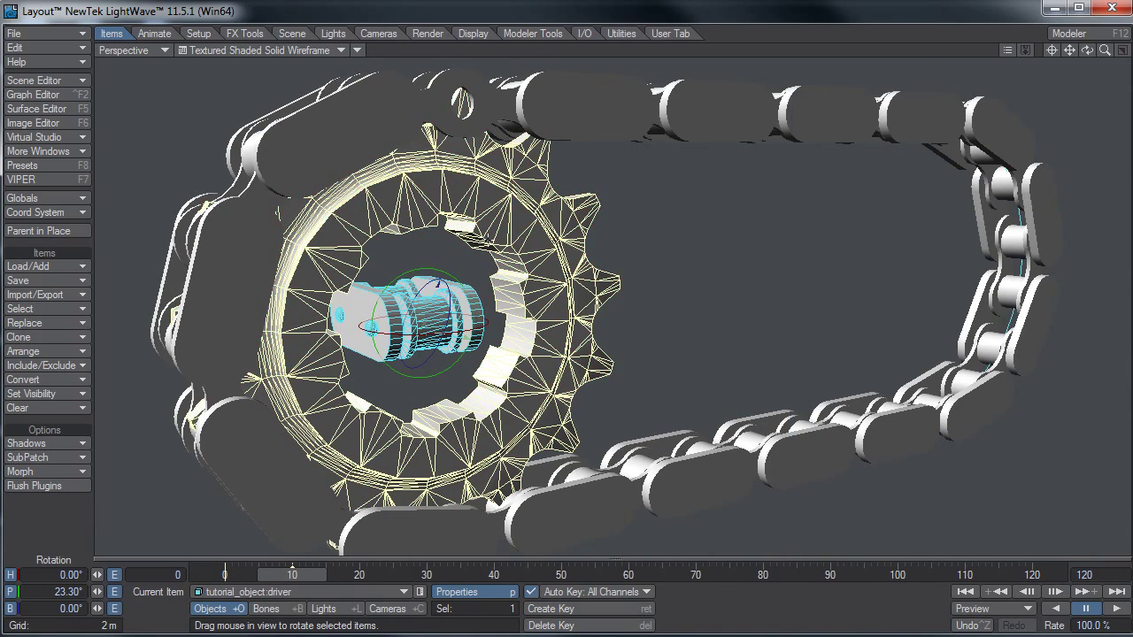
key(F2)
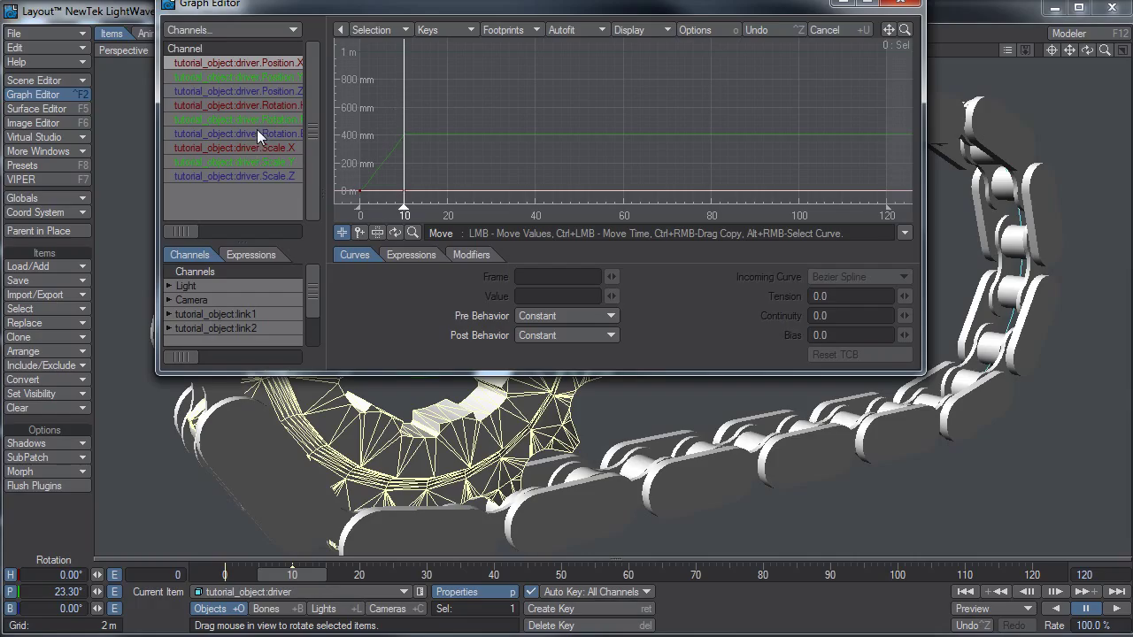
click(258, 121)
right_drag(379, 118, 436, 168)
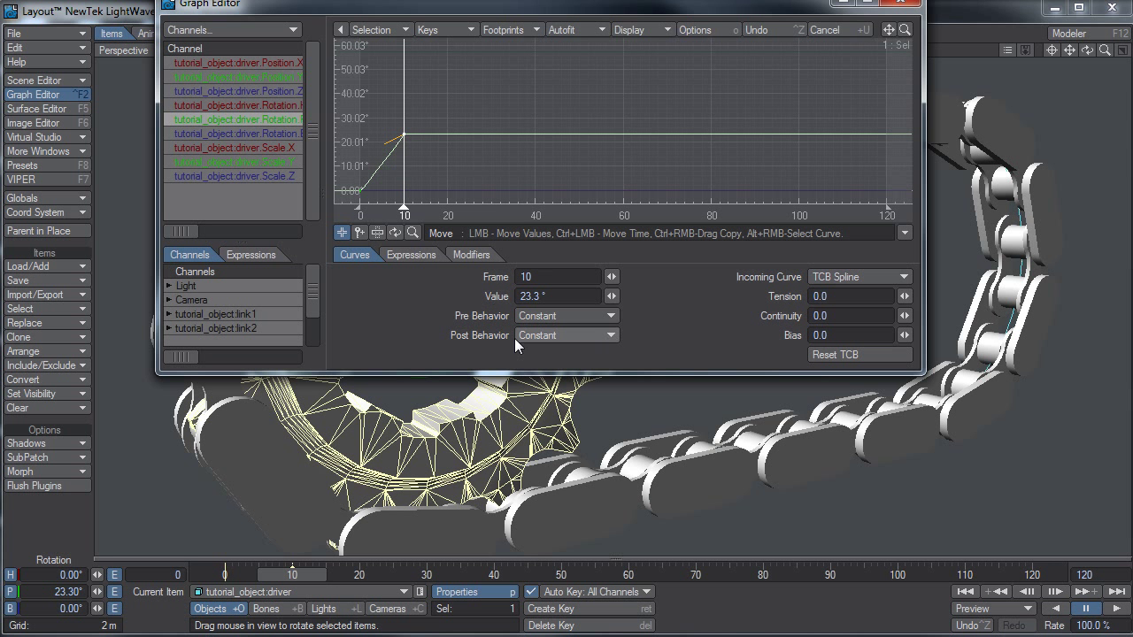
click(537, 338)
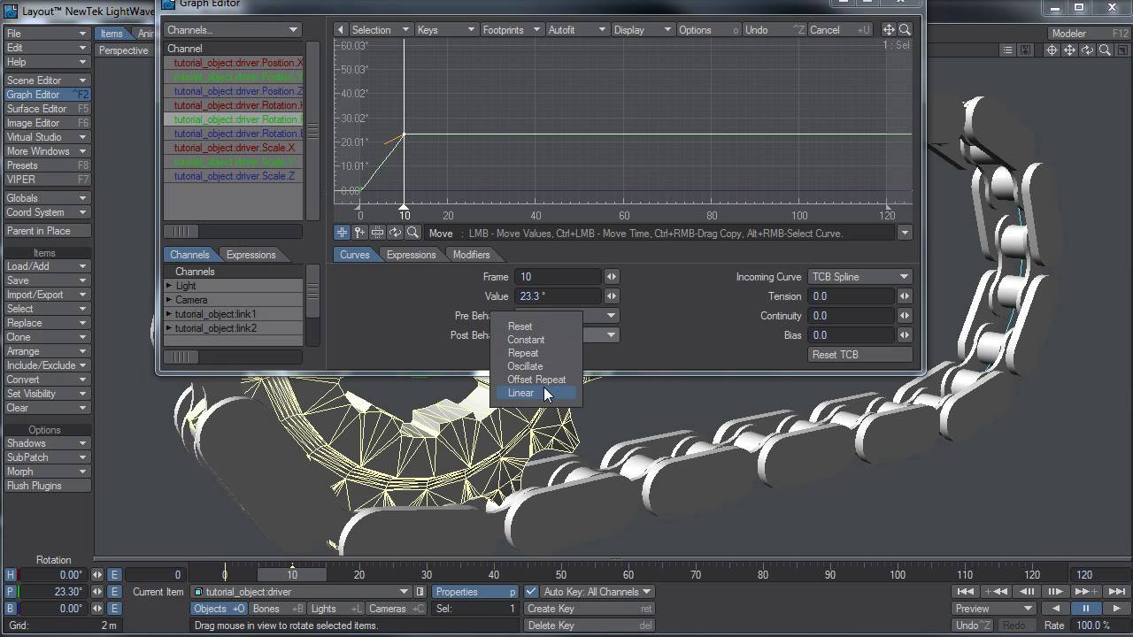
click(546, 395)
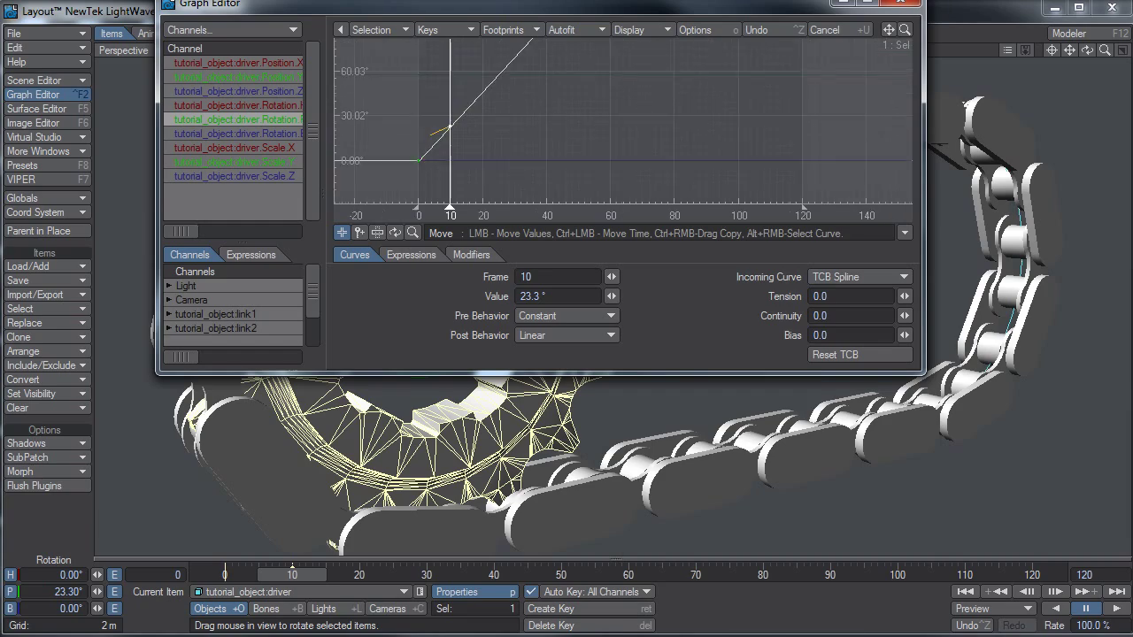
click(898, 4)
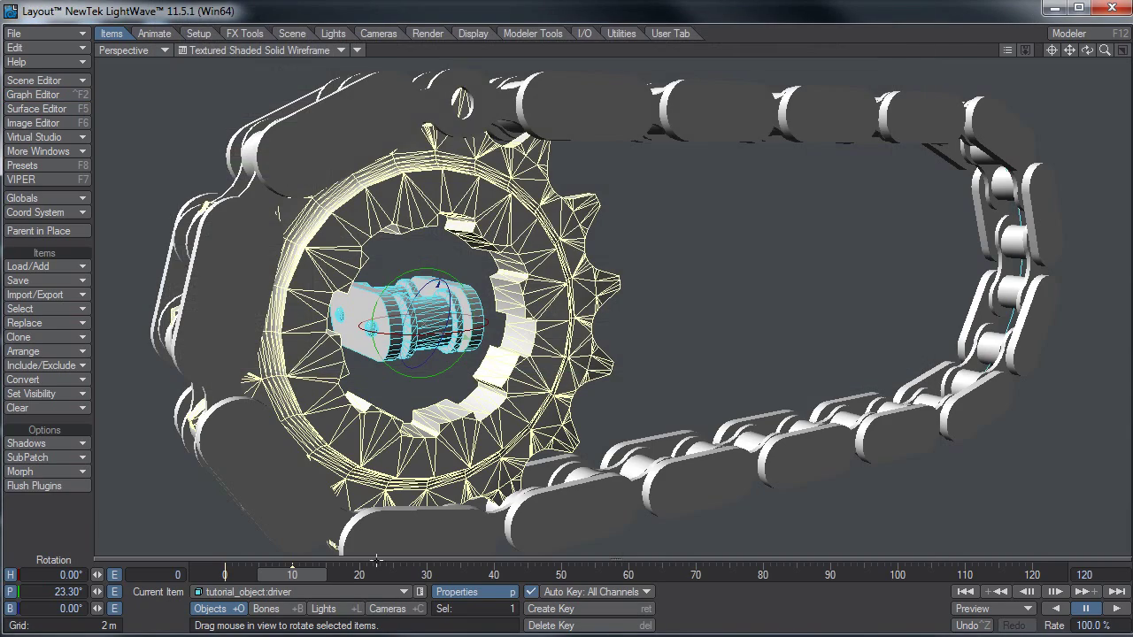
Check the chain's motion beyond frame 10 from both sides of the driver sprocket, returning to frame 0.
drag(322, 579, 510, 579)
alt+drag(432, 251, 655, 273)
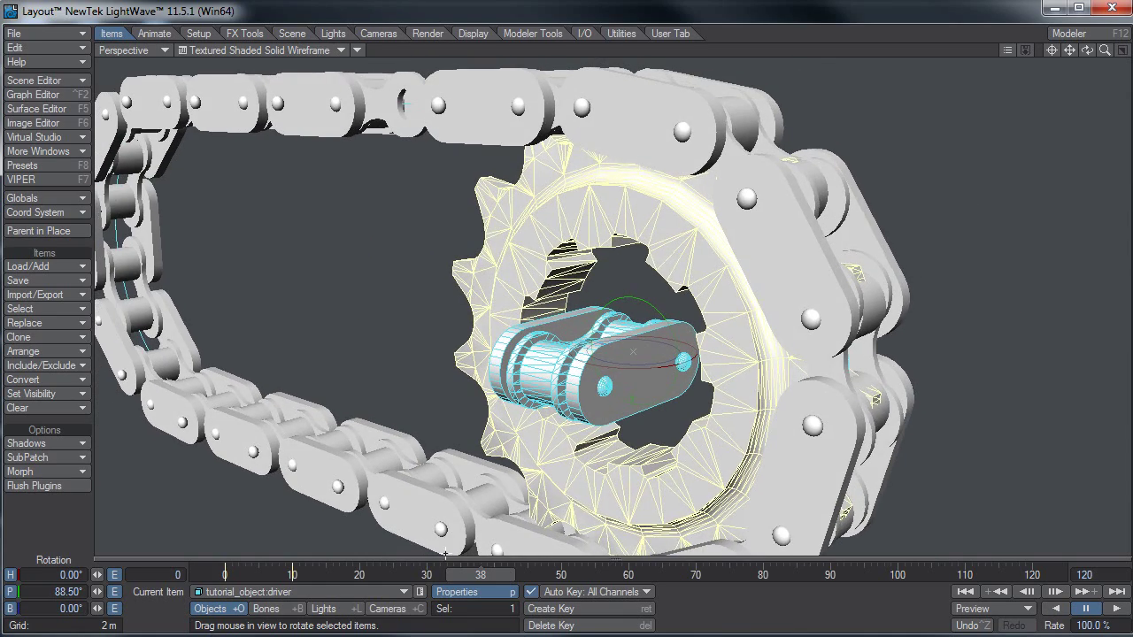
drag(488, 579, 232, 578)
alt+drag(611, 265, 443, 266)
scroll(822, 336, up, 2)
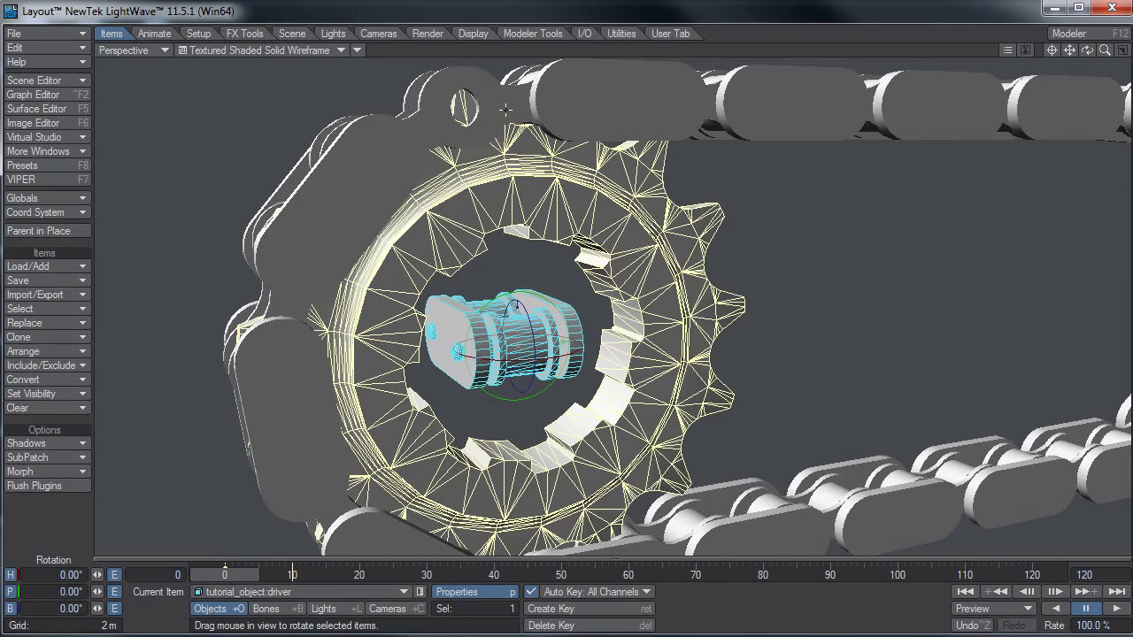
alt+drag(556, 166, 707, 296)
scroll(721, 286, down, 1)
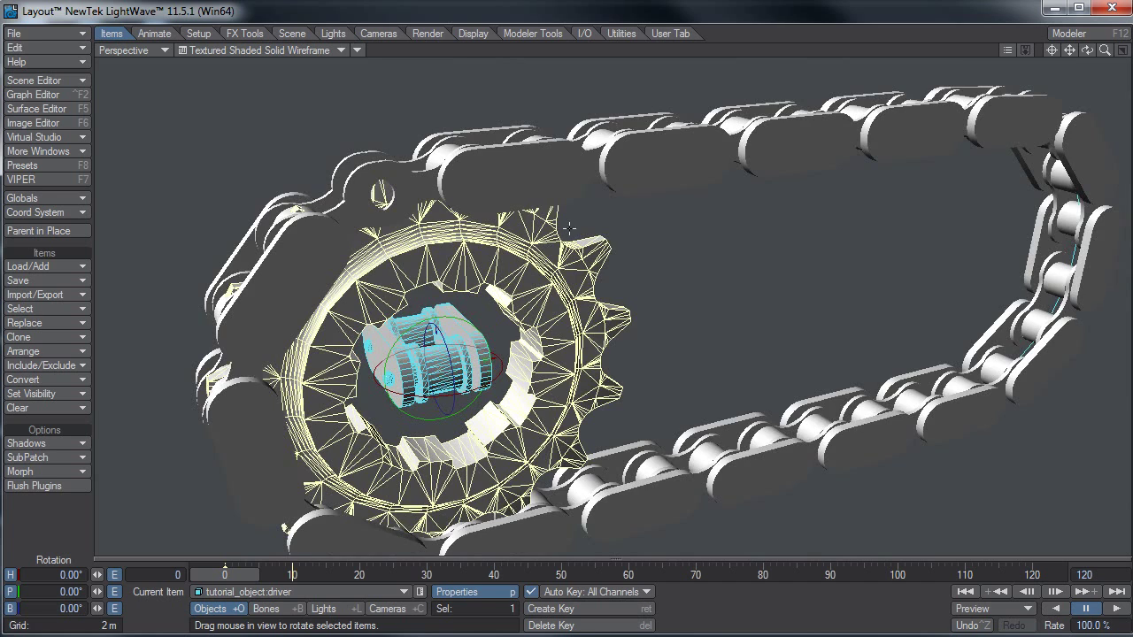
alt+drag(620, 248, 655, 288)
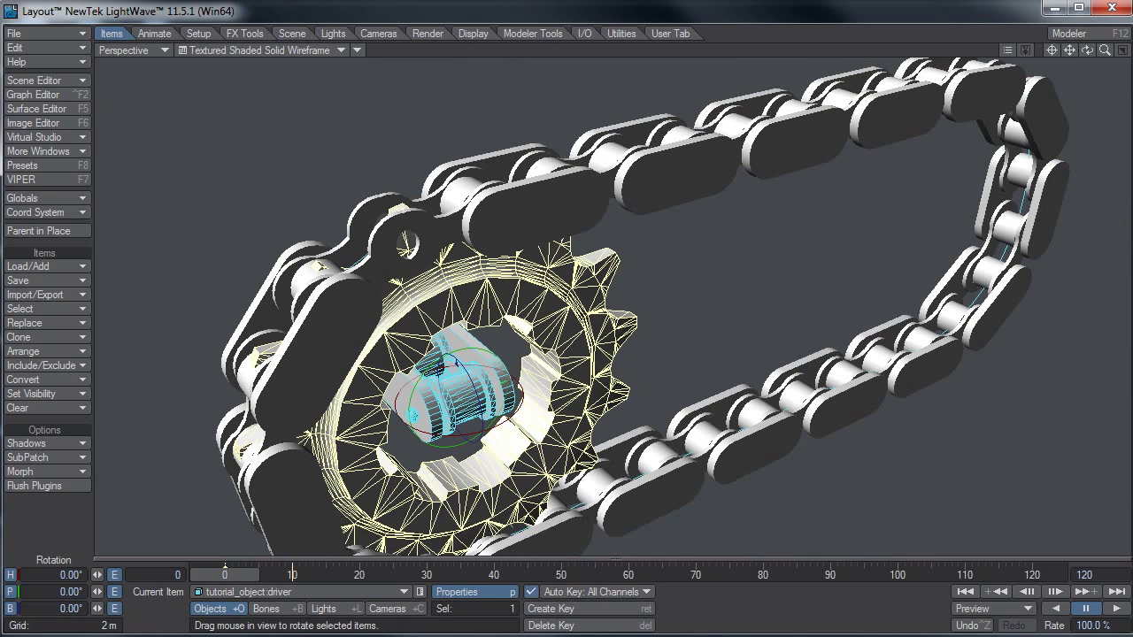
Select the two links and the path in turn, and review the chain link figures in the path's Chain Move settings.
right_drag(493, 377, 503, 387)
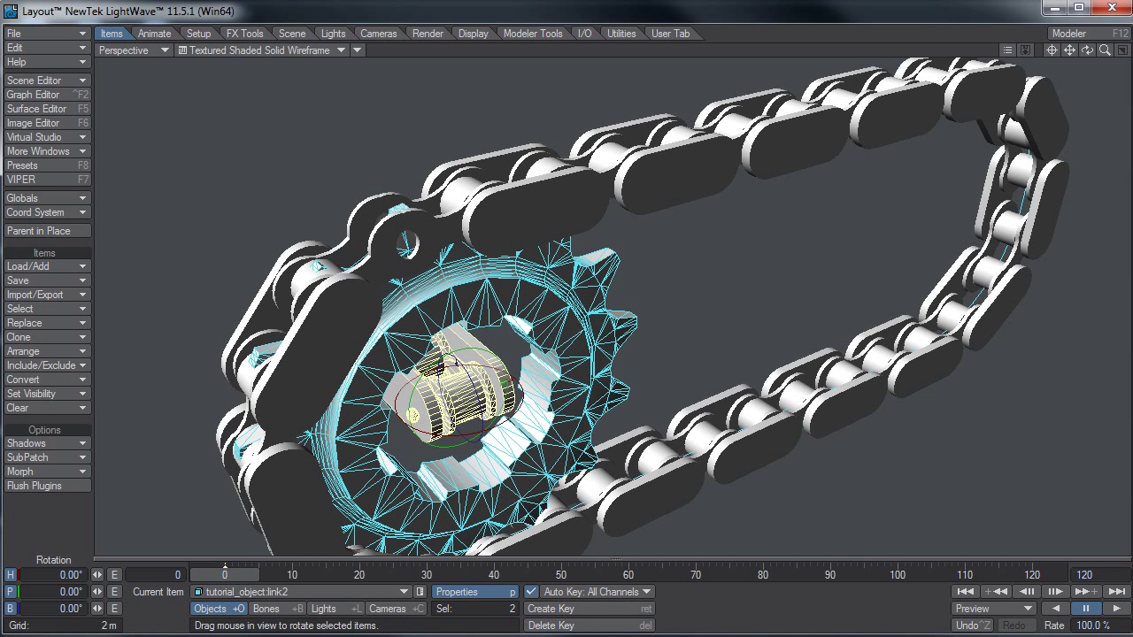
right_drag(706, 148, 829, 87)
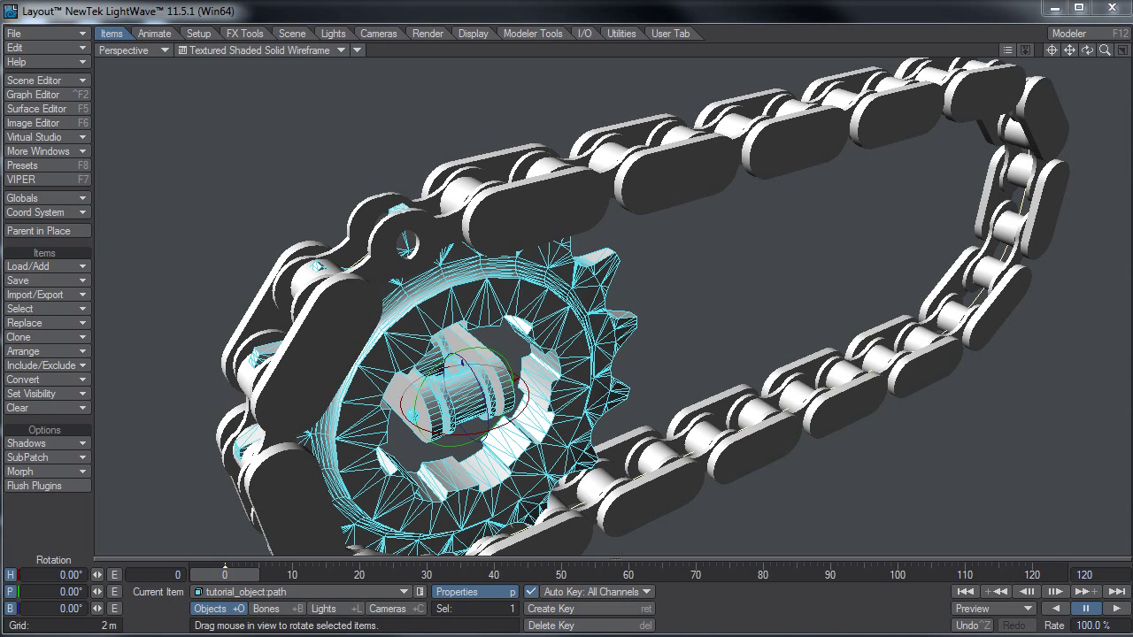
drag(939, 101, 843, 67)
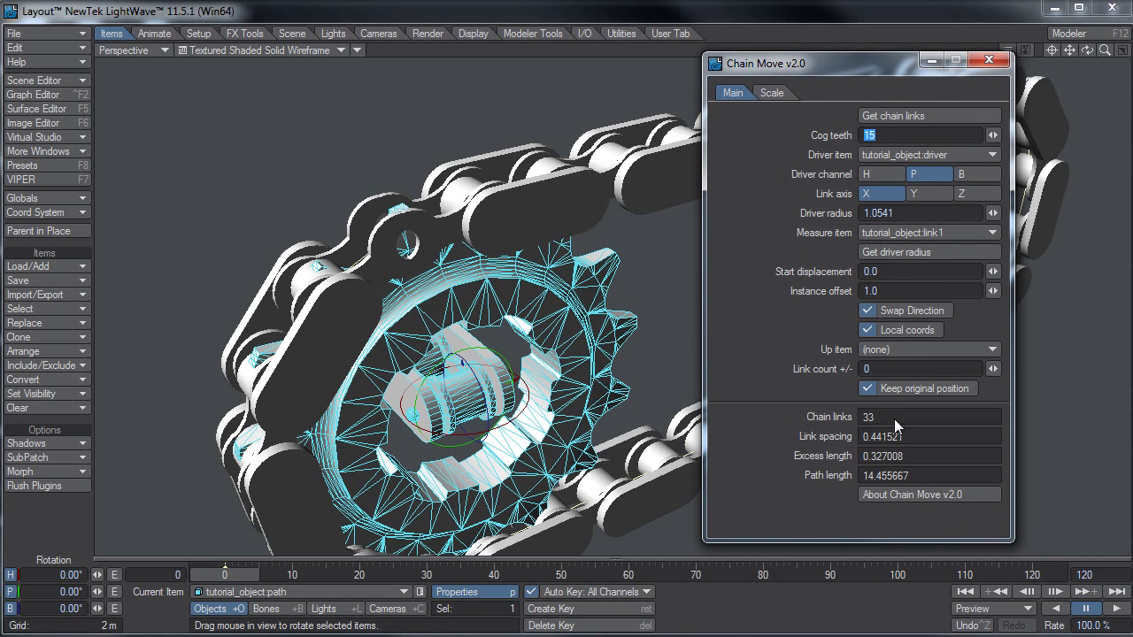
click(867, 416)
drag(791, 67, 877, 55)
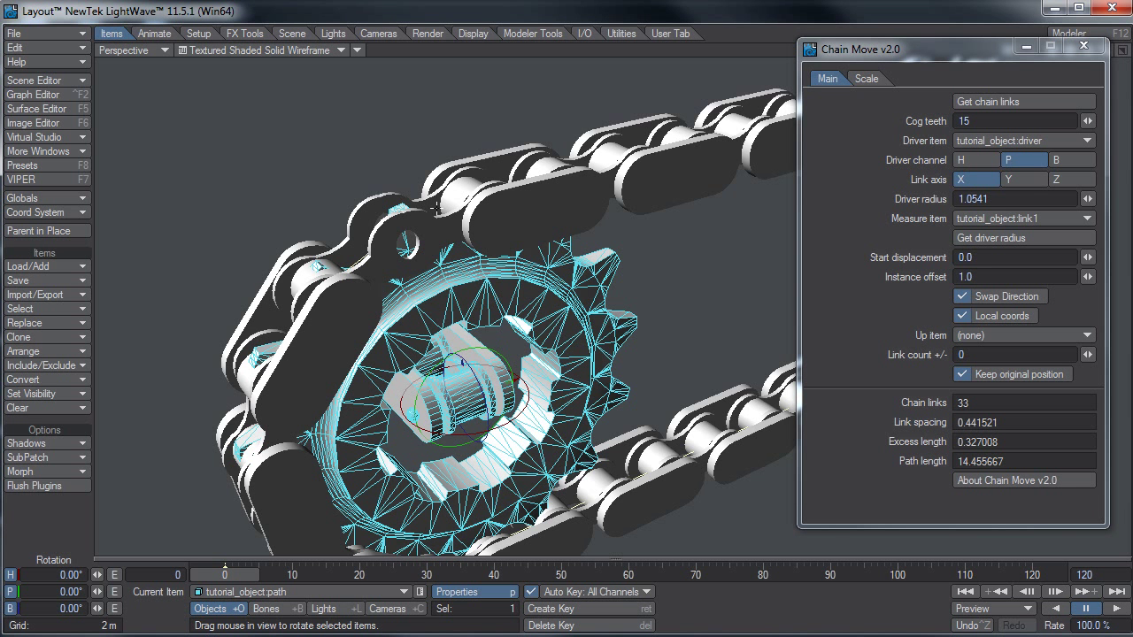
Show the Right view in Front Face Wireframe and select the driver sprocket for a close look at its teeth.
key(3)
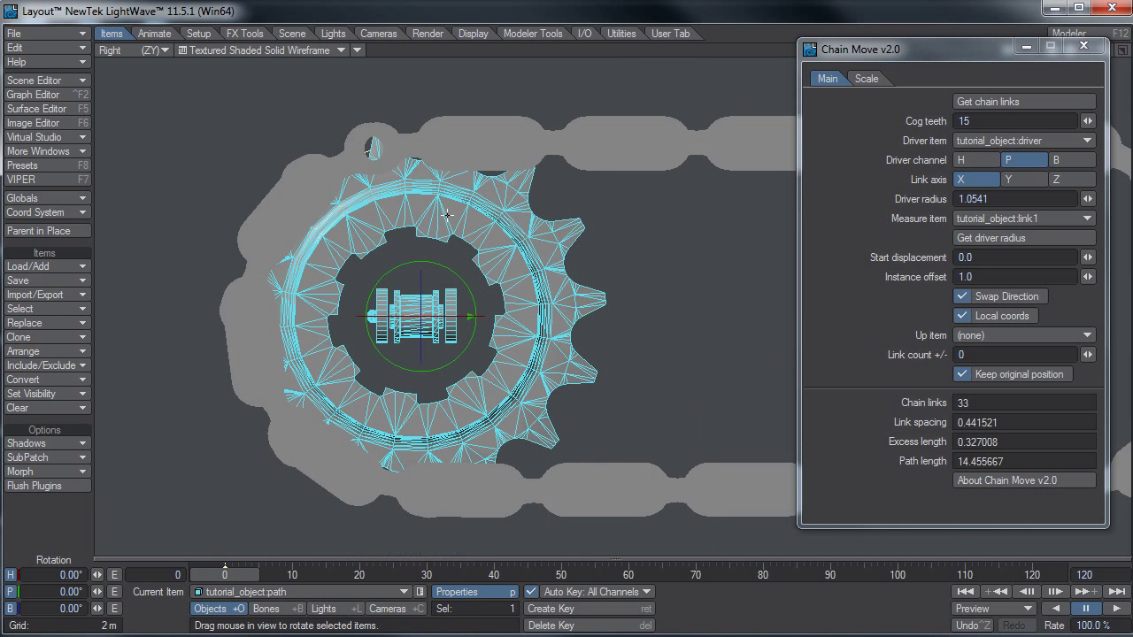
click(217, 50)
click(213, 11)
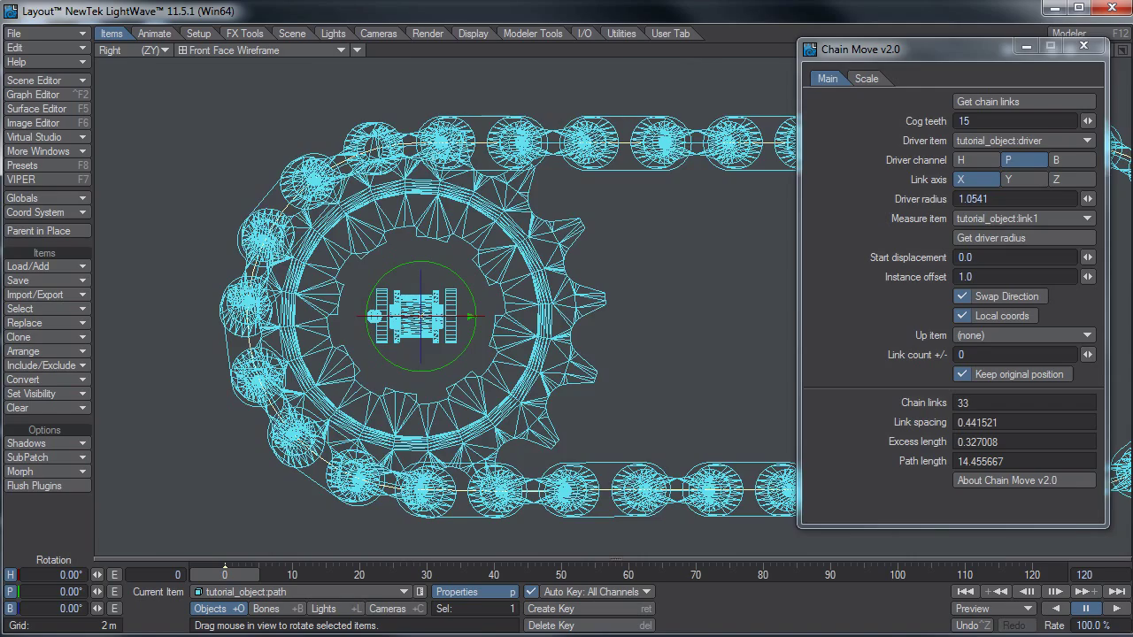
scroll(522, 193, up, 2)
click(515, 154)
scroll(515, 191, down, 1)
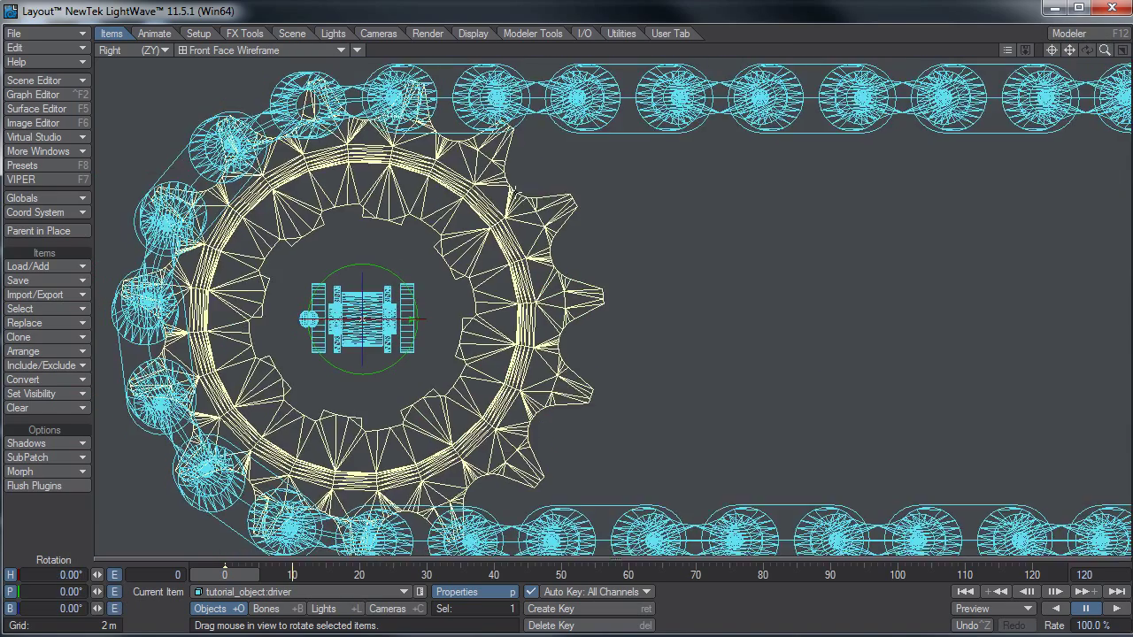
key(g)
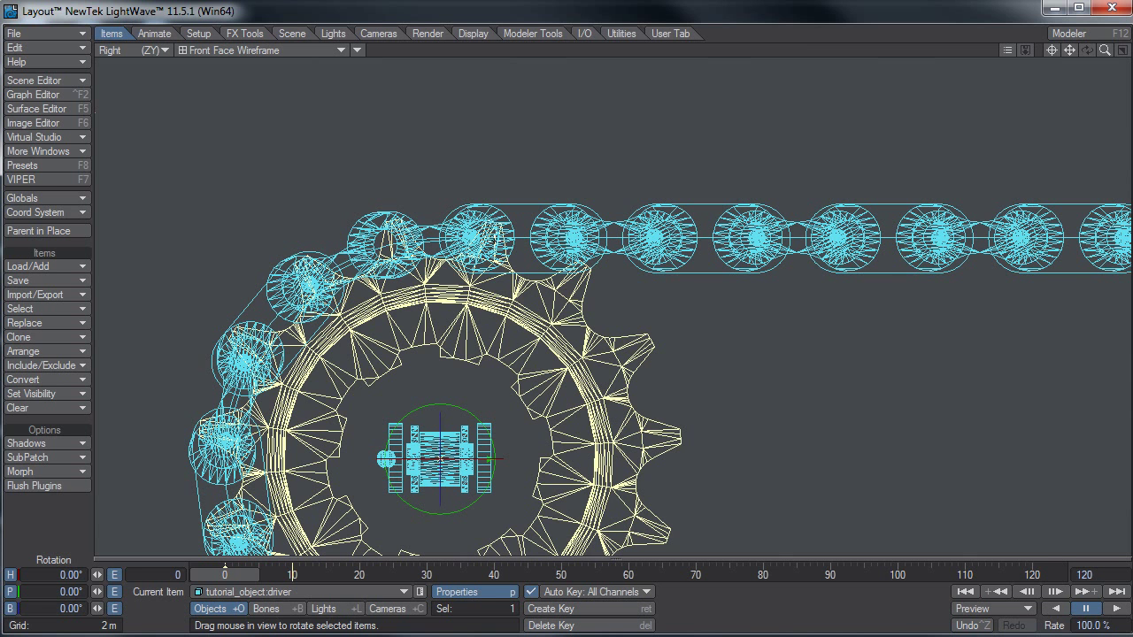
Adjust the Start displacement in the path's Chain Move settings to seat the chain rollers between the driver's teeth, checking at frame 5.
right_drag(764, 210, 821, 248)
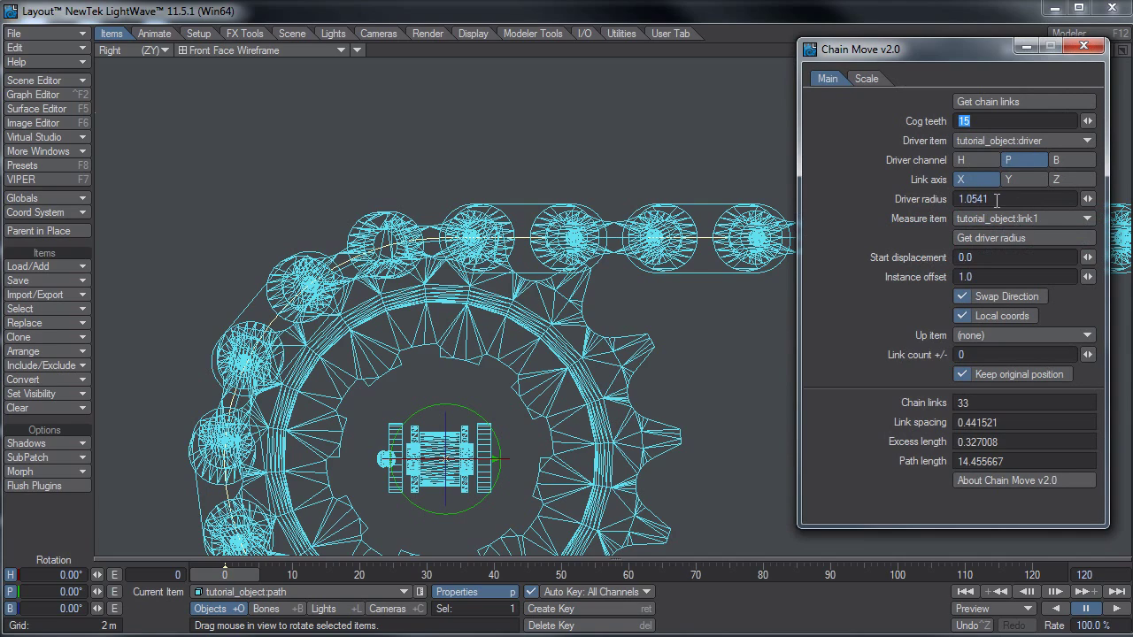
drag(996, 200, 777, 188)
drag(901, 50, 858, 54)
drag(936, 125, 857, 125)
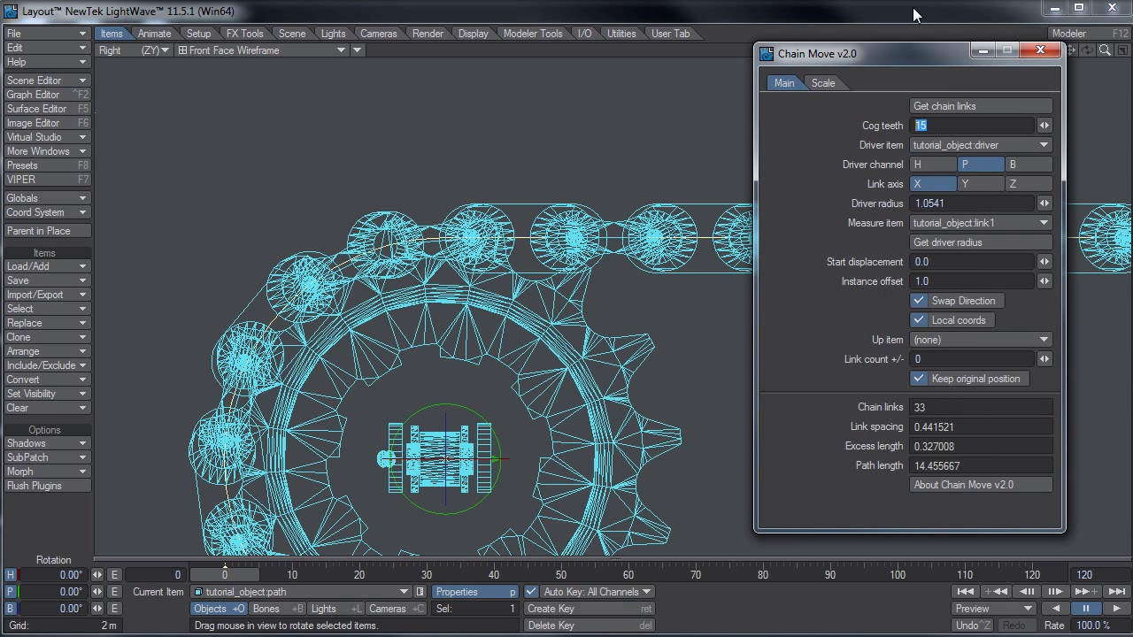
scroll(559, 209, up, 3)
alt+drag(420, 210, 442, 212)
ctrl+alt+drag(395, 185, 398, 182)
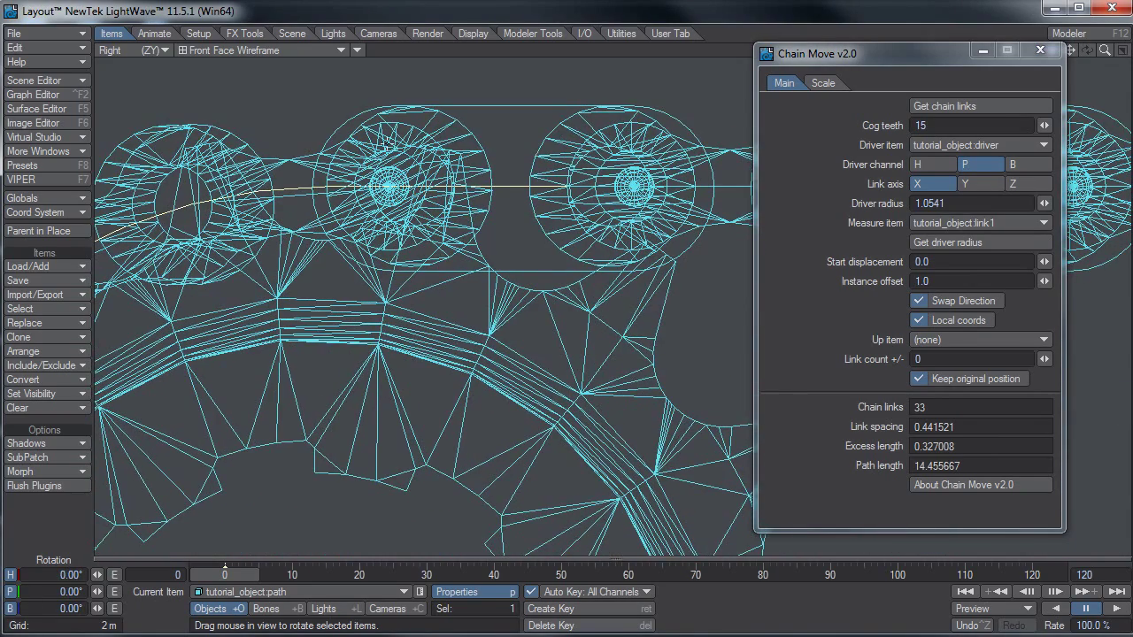
ctrl+alt+drag(519, 232, 414, 205)
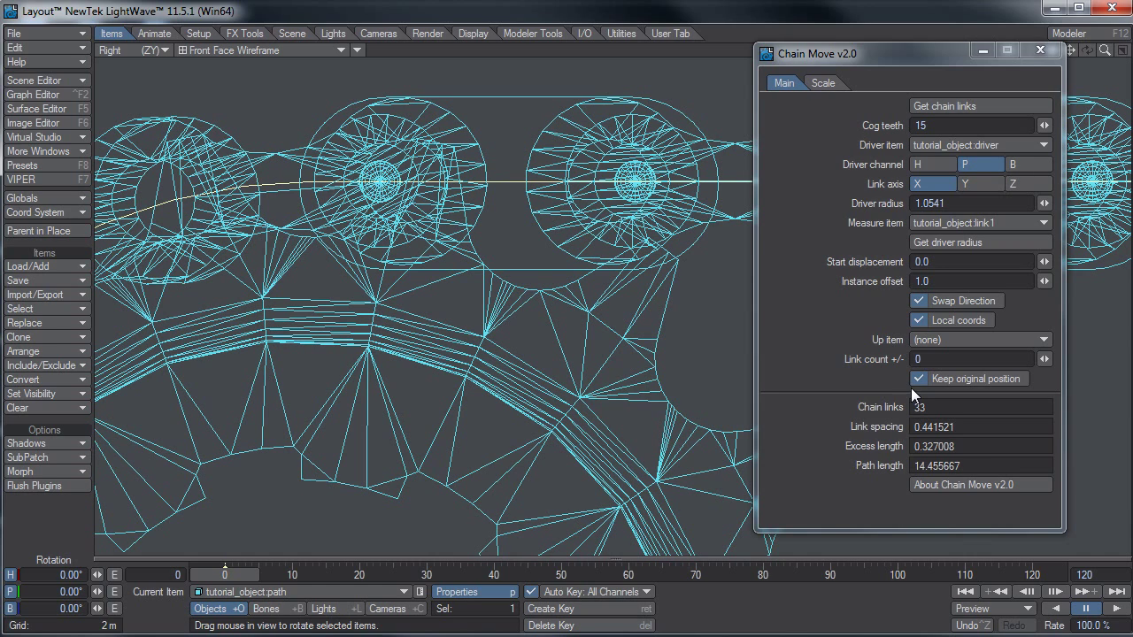
drag(1045, 262, 926, 262)
mouse_move(246, 576)
mouse_down()
mouse_move(643, 576)
mouse_move(258, 576)
mouse_up()
Change the driver sprocket's wireframe color to black in the Scene Editor.
click(392, 345)
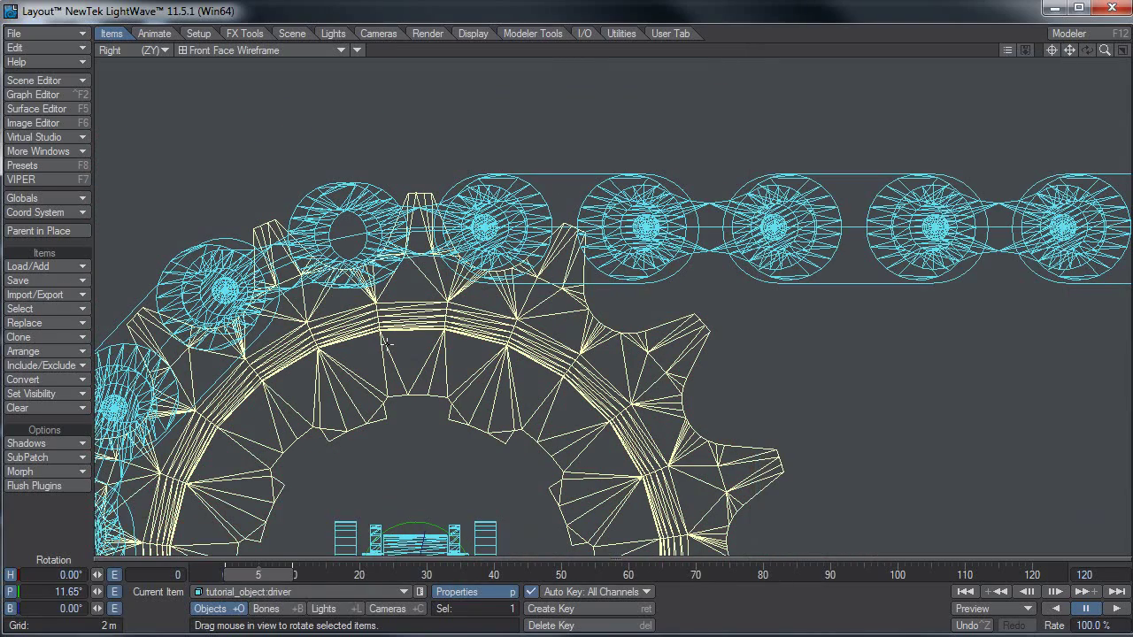
key(ctrl+F1)
drag(88, 479, 706, 185)
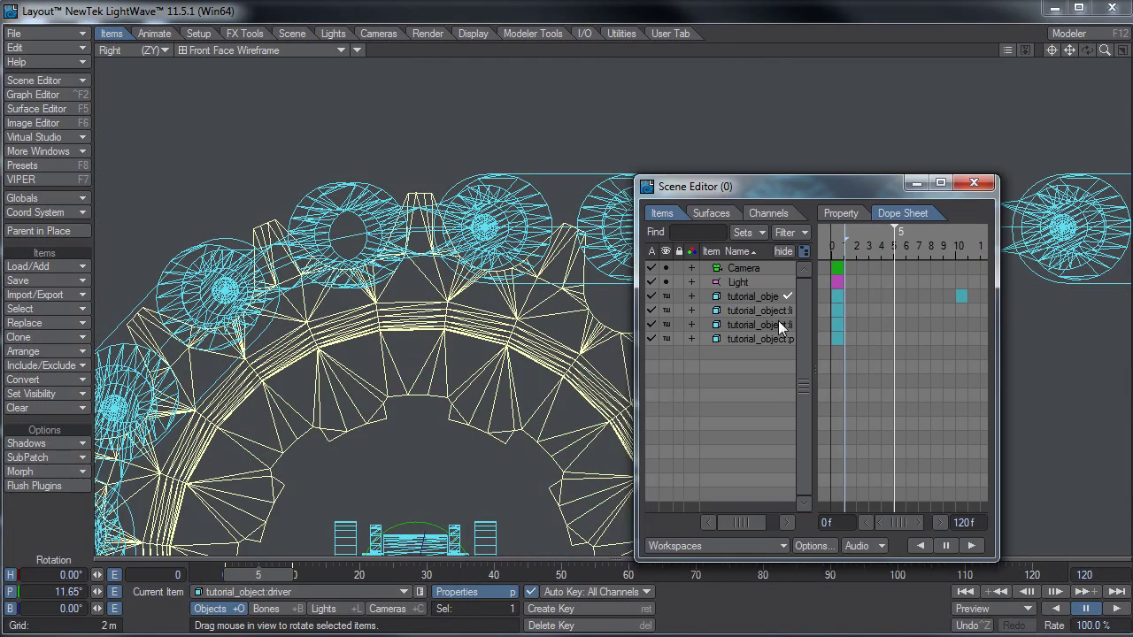
click(715, 297)
click(708, 310)
click(974, 183)
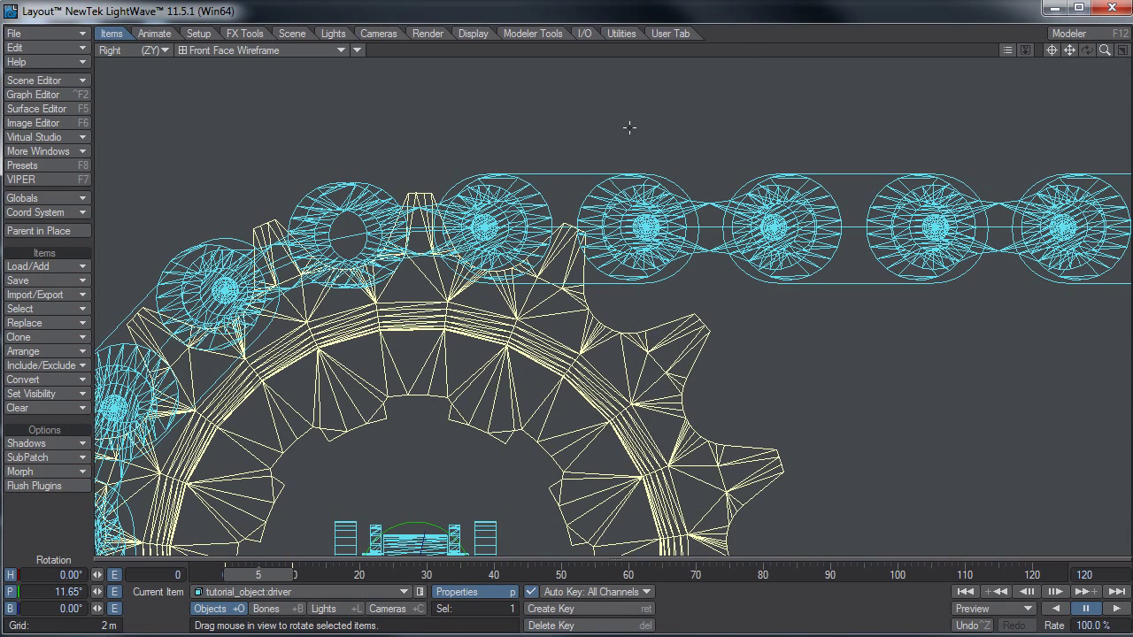
Select the camera and check how the chain rollers mesh with the driver's teeth between frames 5 and 30.
key(shift+c)
key(t)
drag(279, 572, 448, 572)
drag(1104, 51, 1127, 51)
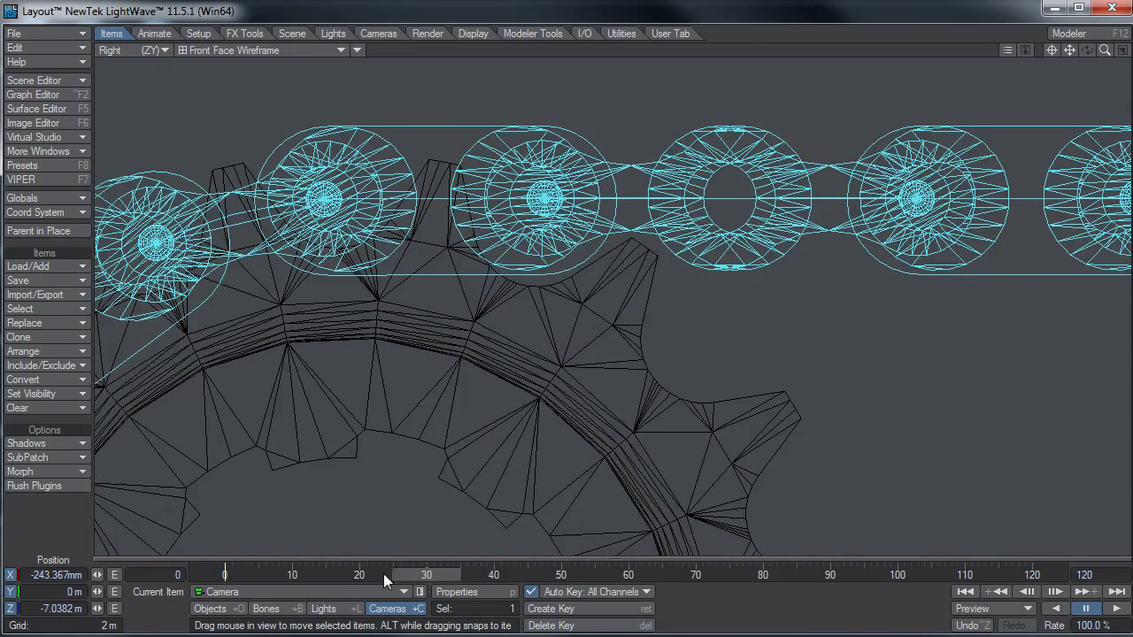
drag(426, 574, 333, 574)
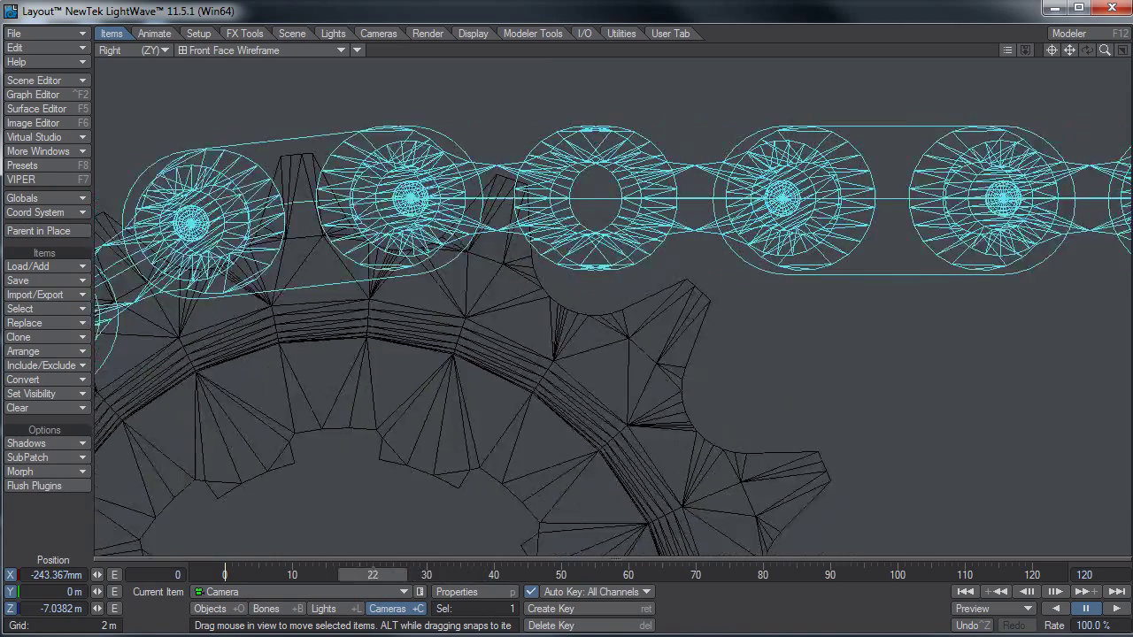
Show the scene in the Perspective view as Textured Shaded Solid and inspect the chain around the driver sprocket.
scroll(663, 416, down, 4)
key(4)
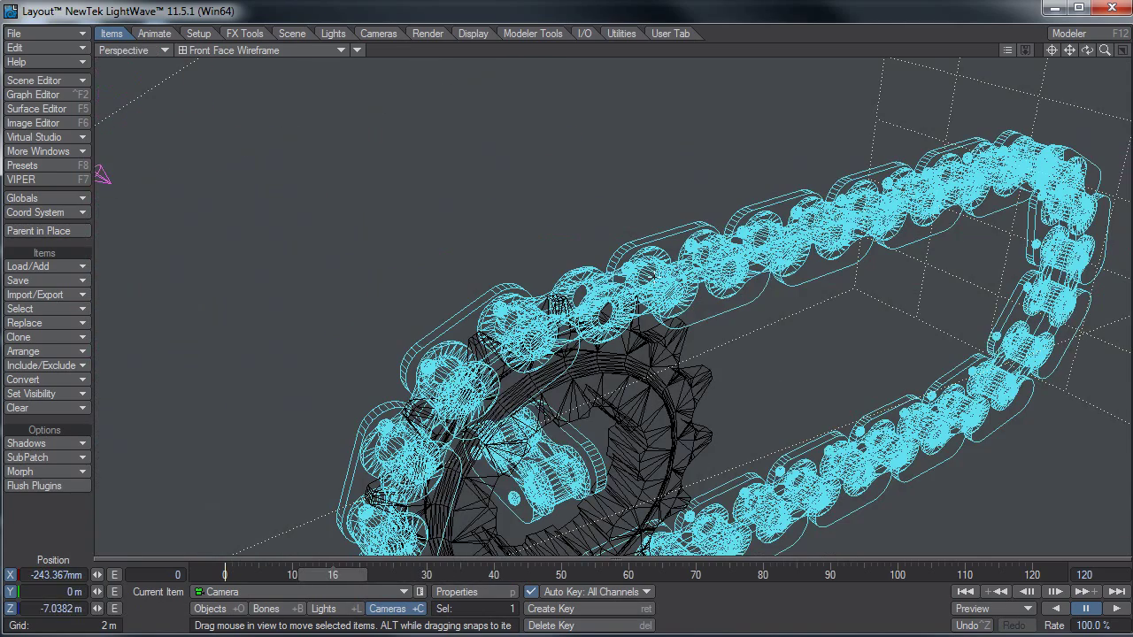
click(261, 53)
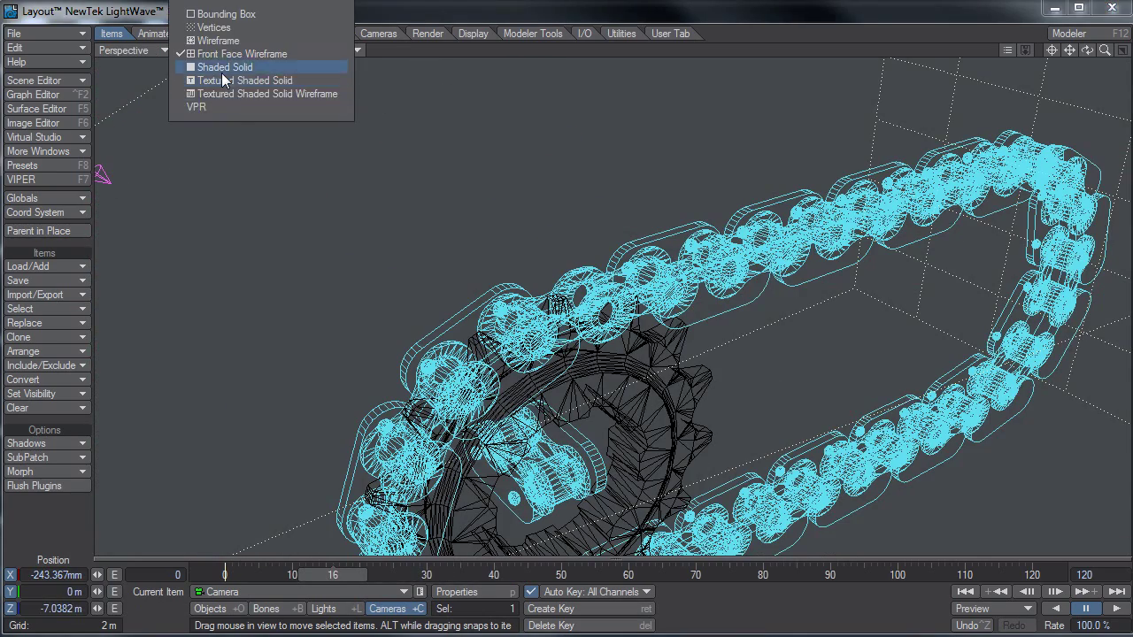
click(221, 68)
click(239, 52)
click(240, 67)
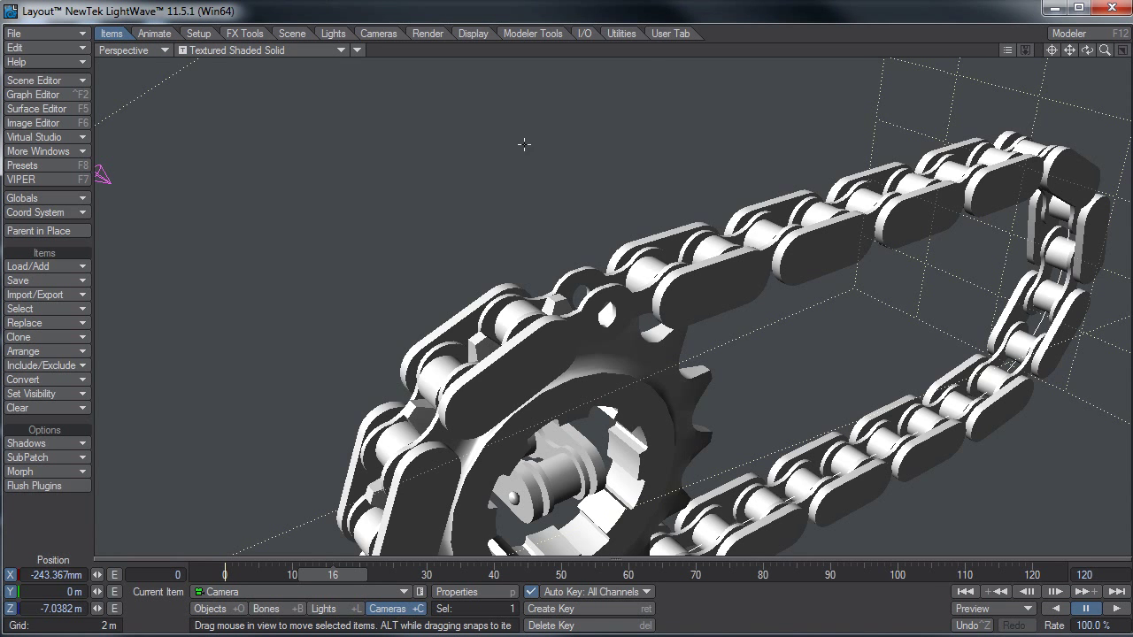
alt+drag(686, 406, 873, 459)
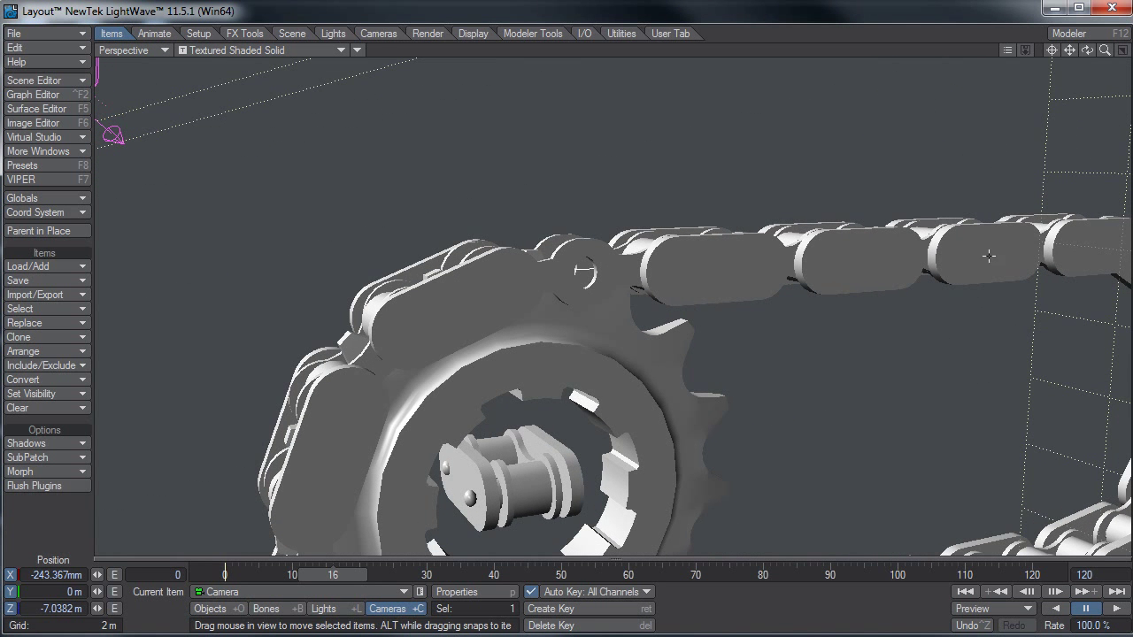
Open the path's Chain Move settings and examine how the links are spaced around the driver sprocket from several angles.
key(shift+o)
key(p)
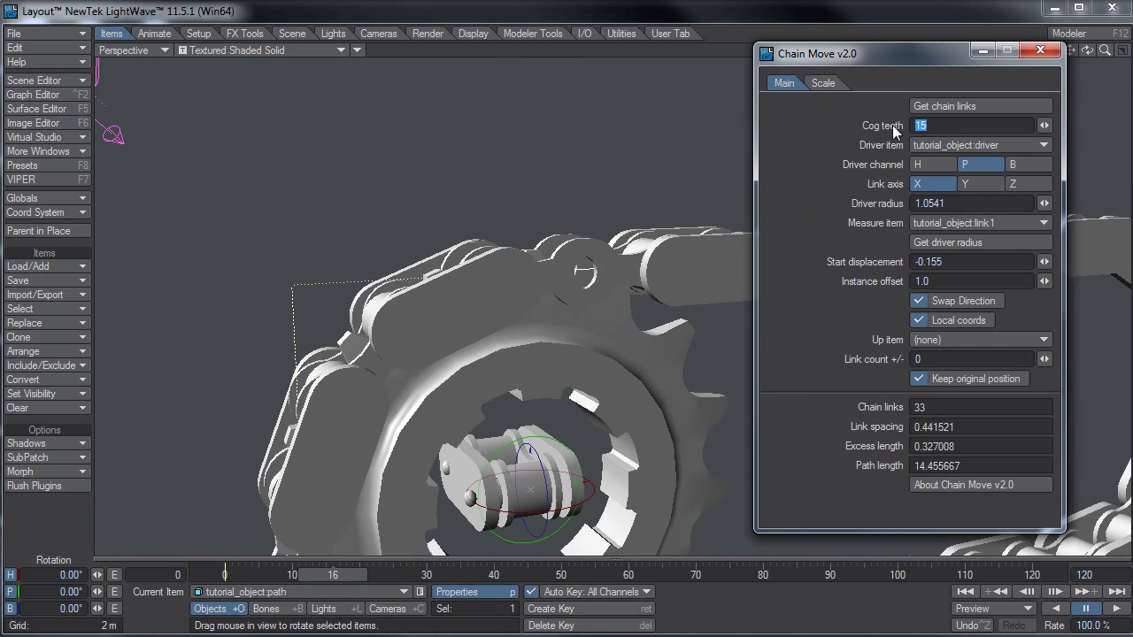
click(847, 199)
drag(860, 58, 863, 34)
alt+drag(702, 268, 728, 273)
alt+drag(626, 438, 625, 433)
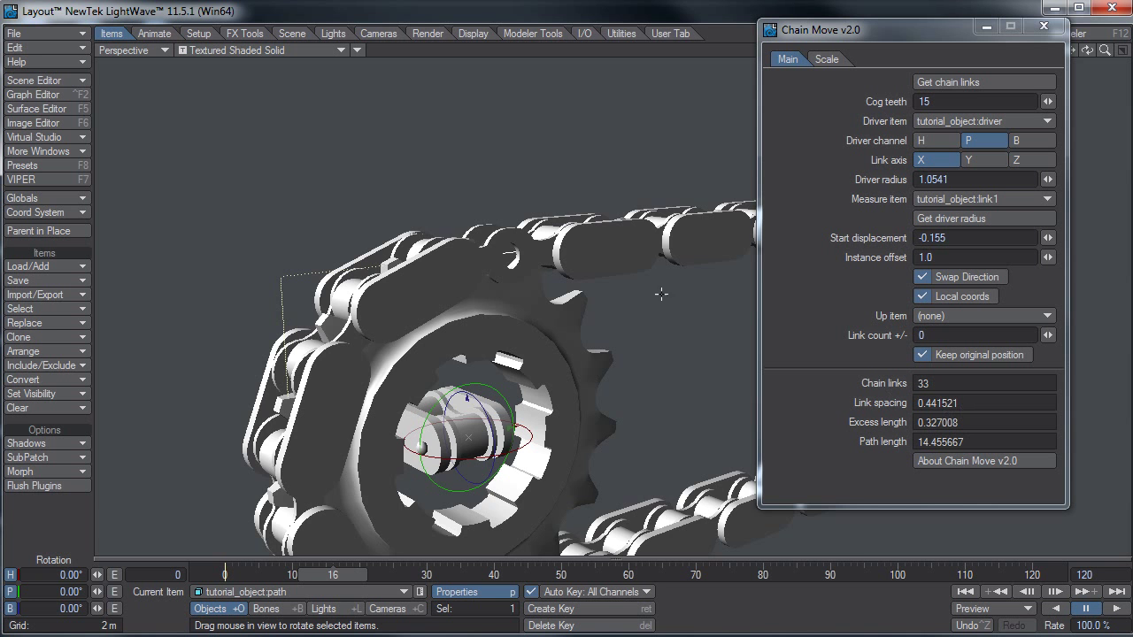
alt+drag(627, 291, 619, 277)
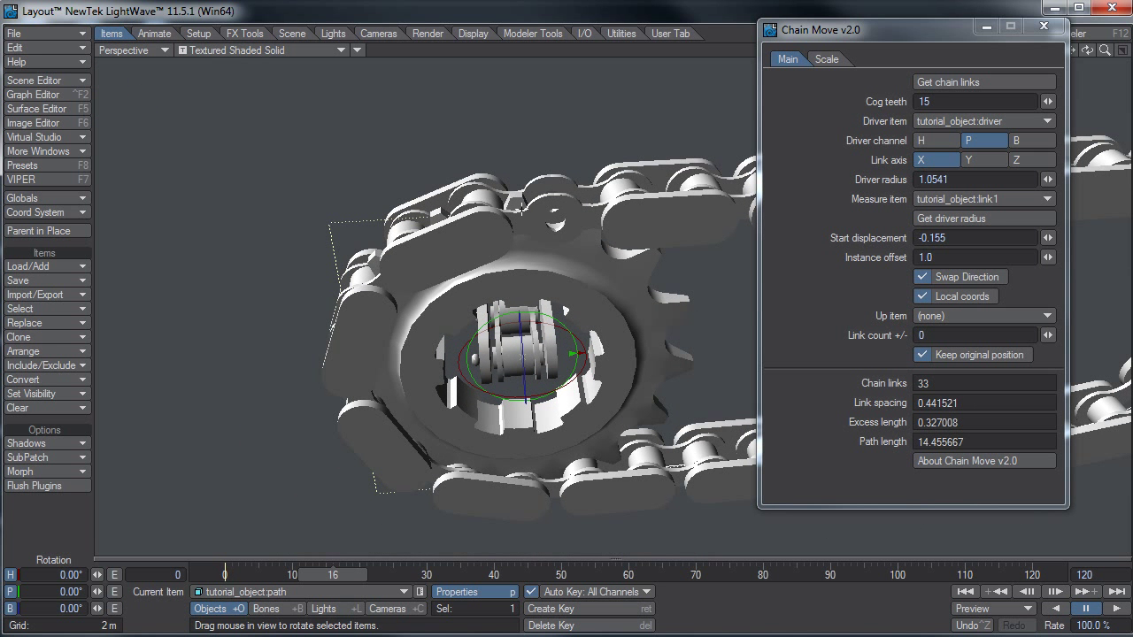
scroll(551, 197, up, 4)
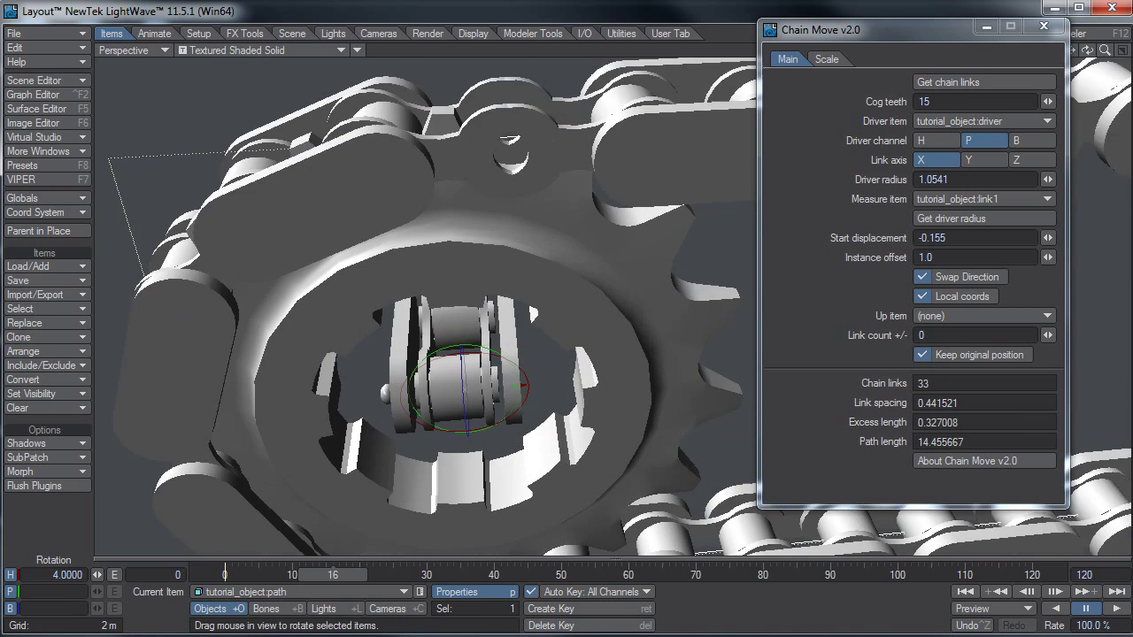
alt+drag(498, 253, 611, 169)
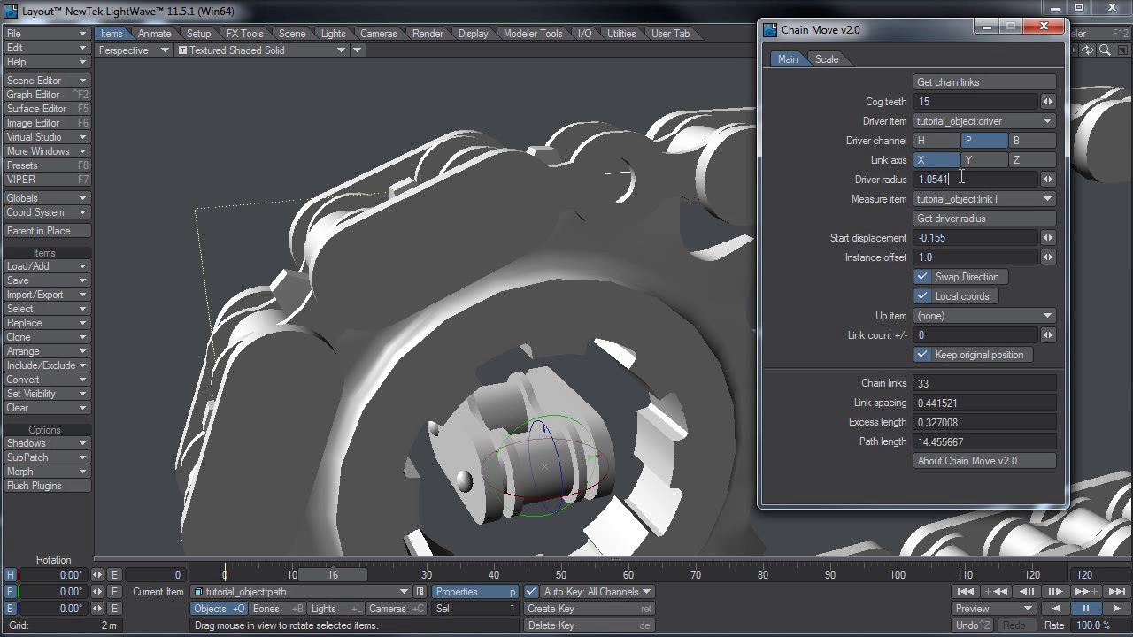
alt+drag(533, 181, 366, 220)
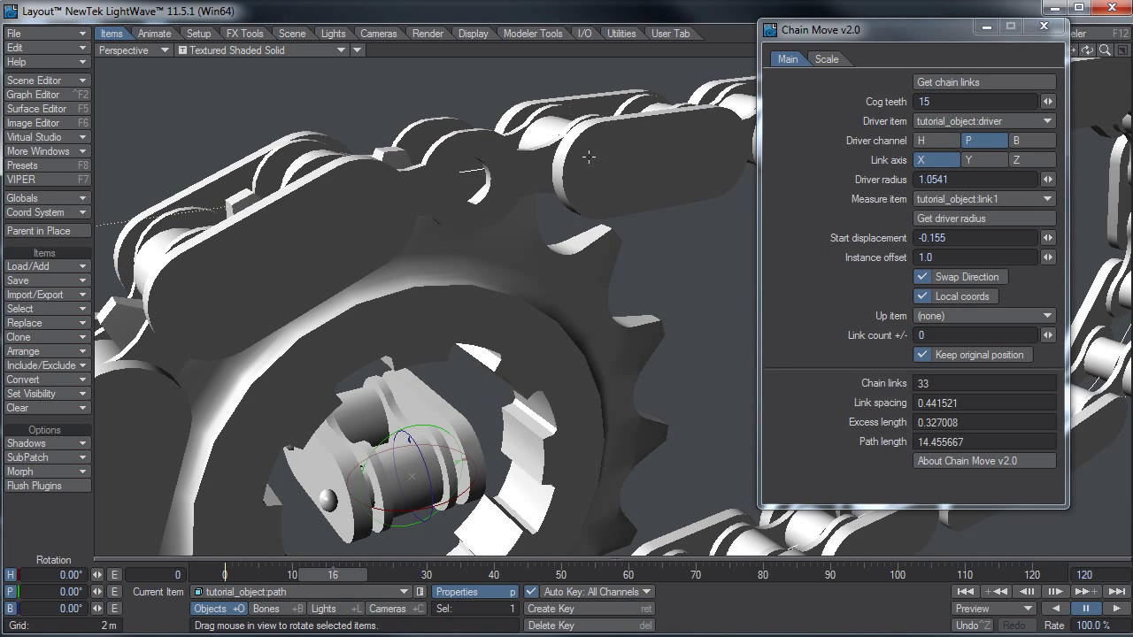
click(937, 102)
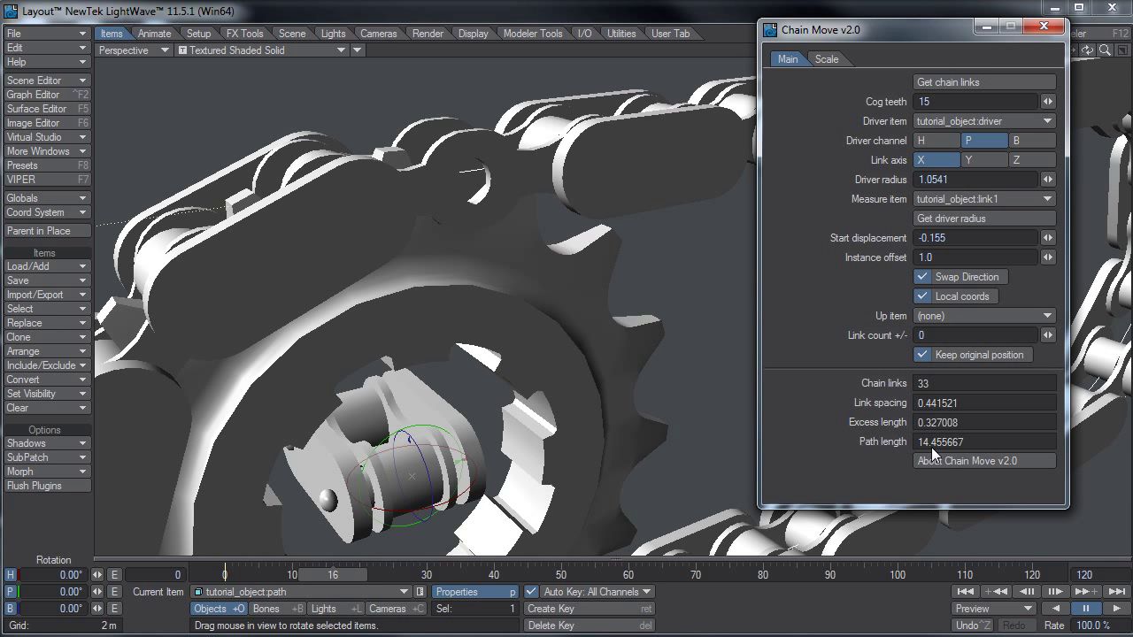
alt+drag(450, 227, 497, 232)
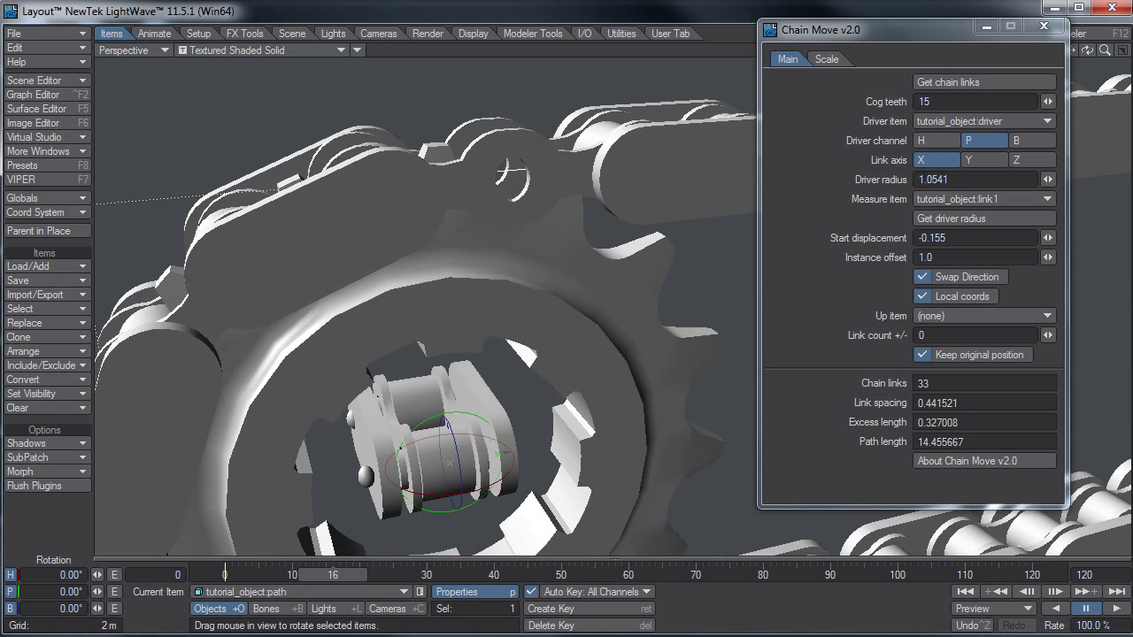
alt+drag(509, 170, 506, 251)
alt+drag(551, 145, 541, 100)
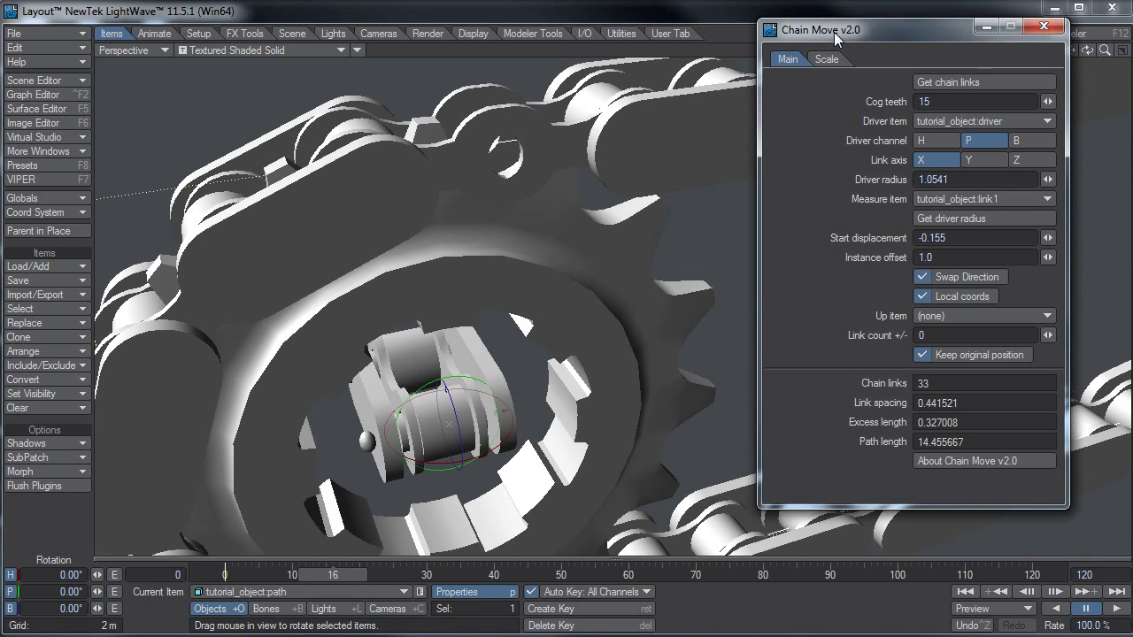
Save the scene as a new version named chain_move_v003.lws.
drag(834, 32, 823, 68)
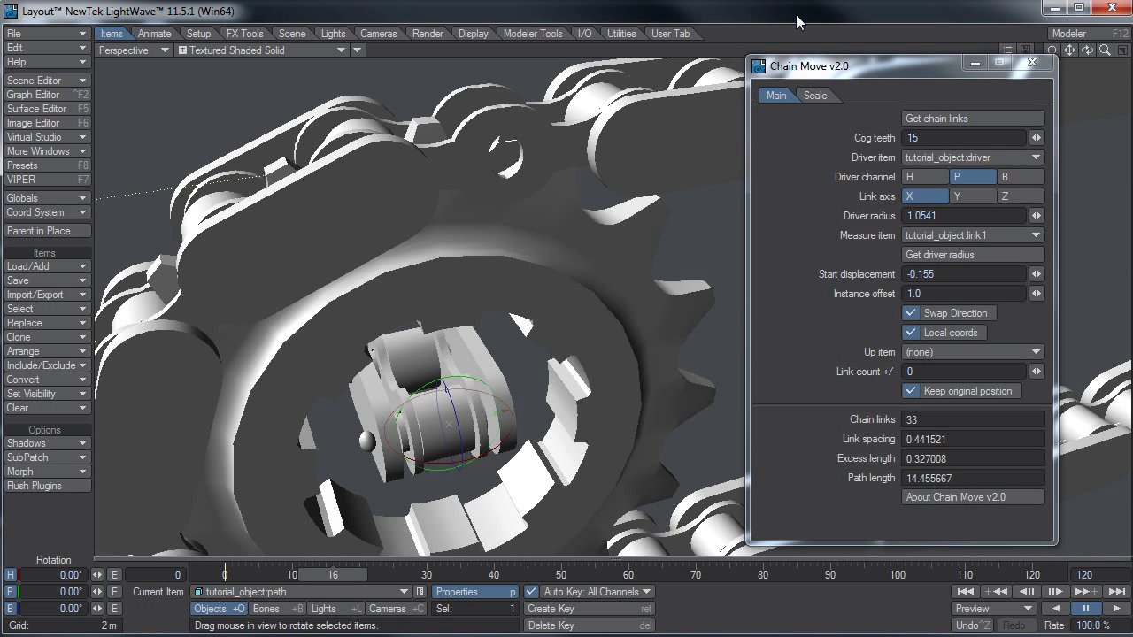
key(shift+s)
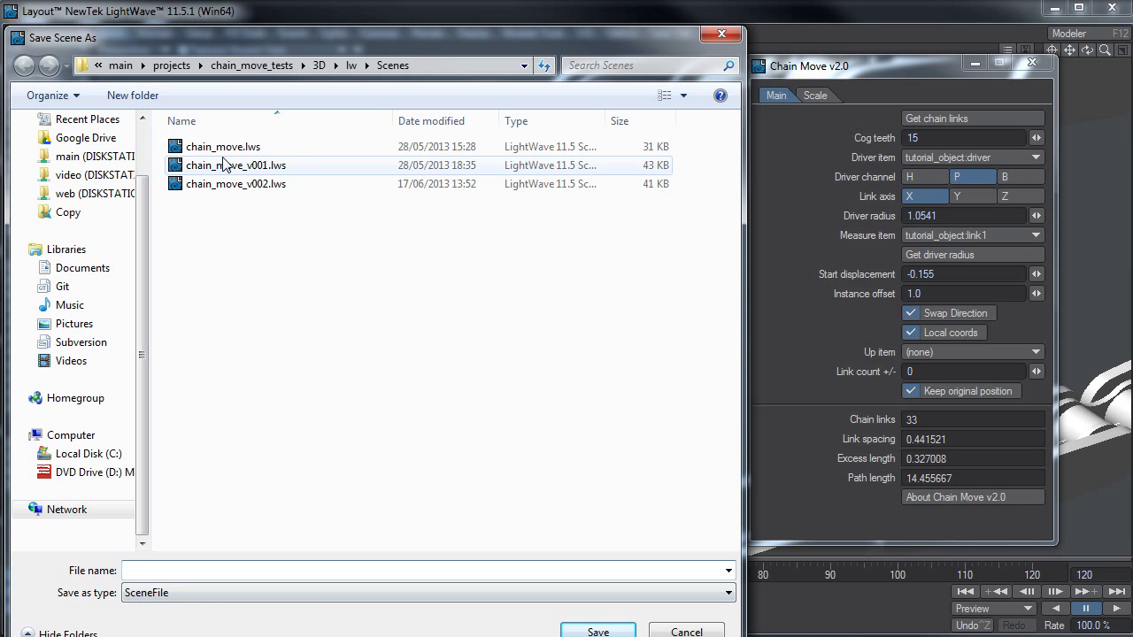
click(235, 183)
click(214, 571)
key(End)
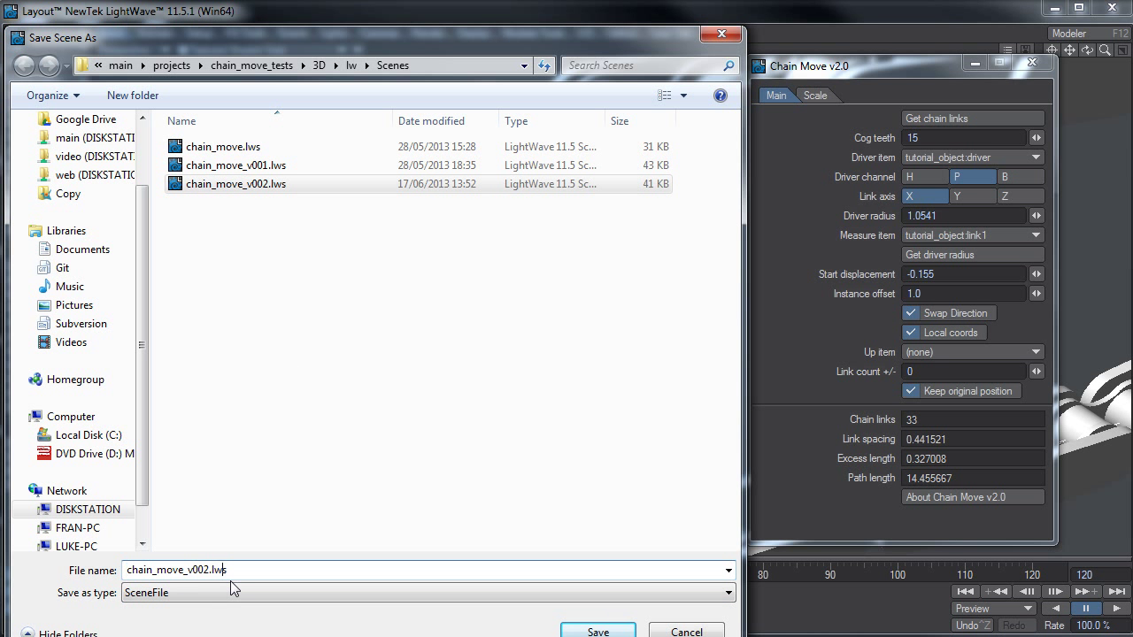
key(Delete)
text(3)
key(Return)
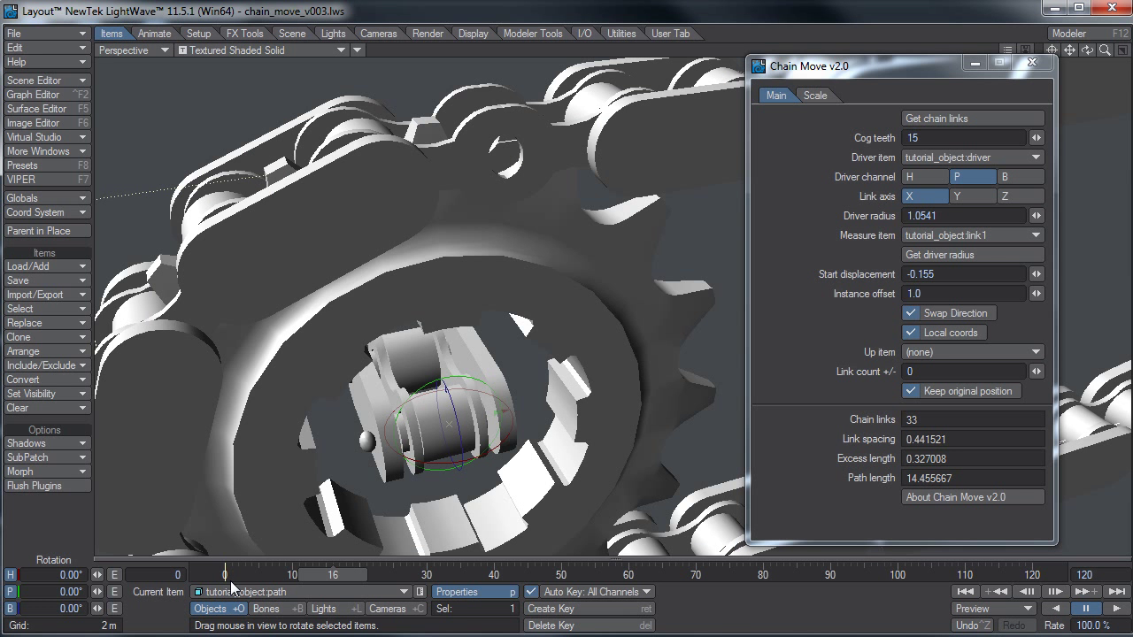
Switch to Modeler and select the path's points along both straight runs and the arc at the end opposite the driver.
click(1085, 34)
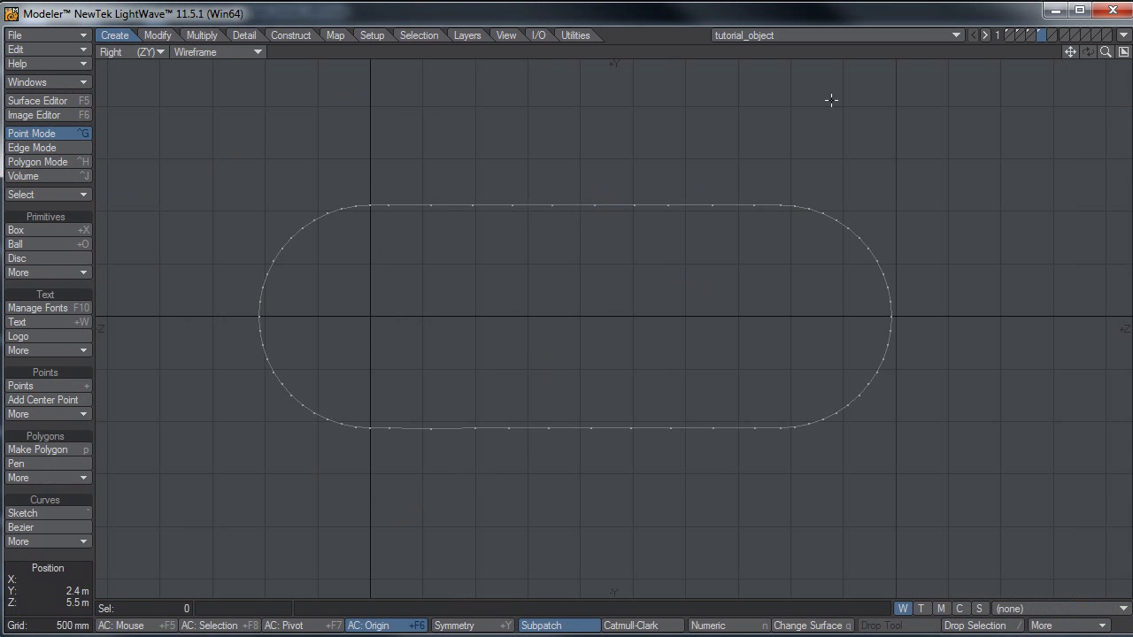
scroll(605, 232, up, 1)
right_drag(918, 277, 922, 286)
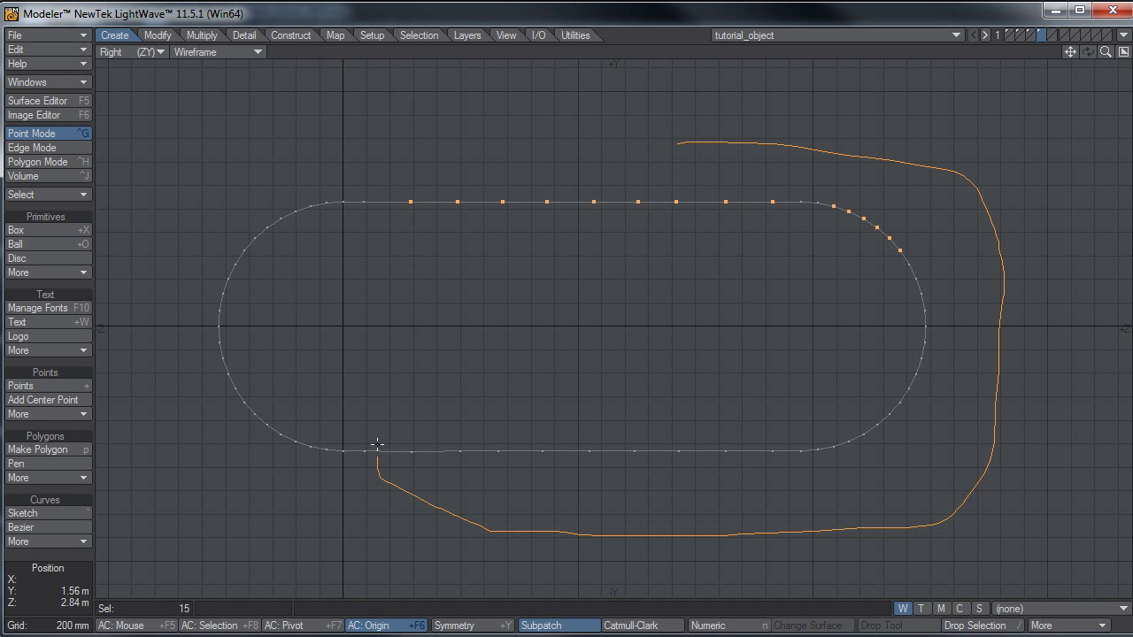
right_drag(399, 219, 427, 165)
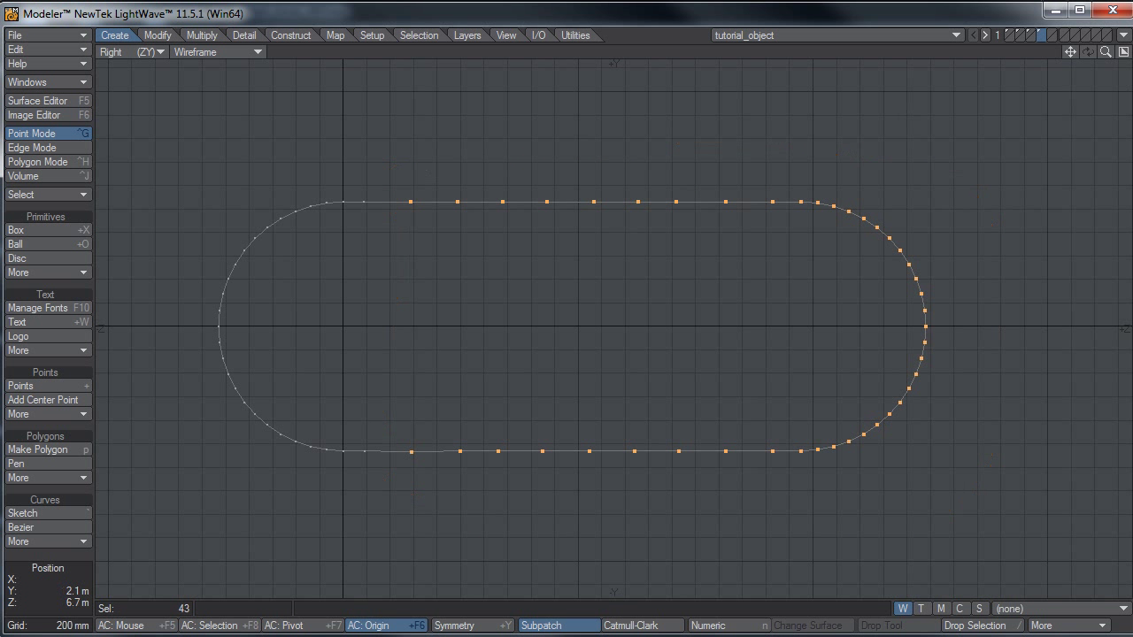
Check the Excess length in Layout's Chain Move settings and return to the path in Modeler.
click(1125, 34)
click(1091, 36)
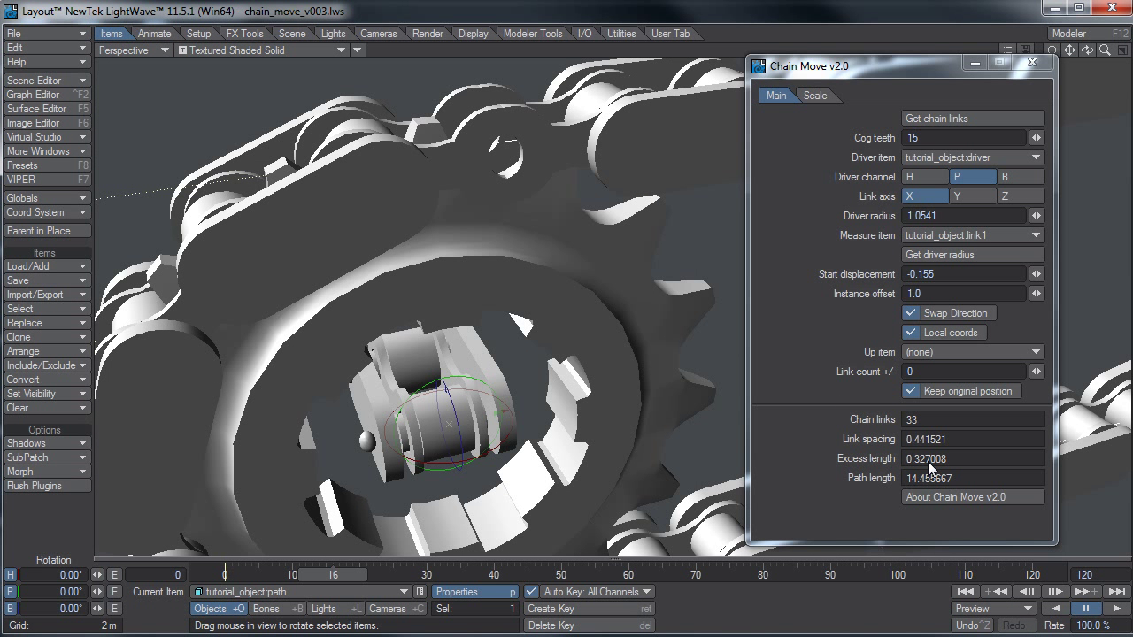
click(1078, 34)
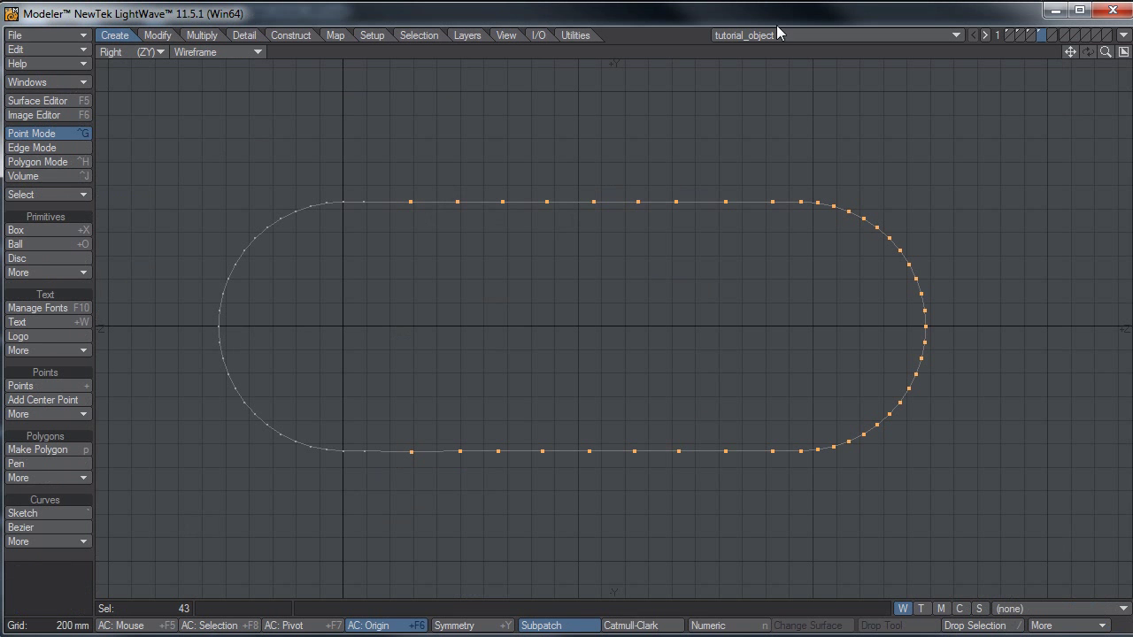
scroll(402, 222, up, 1)
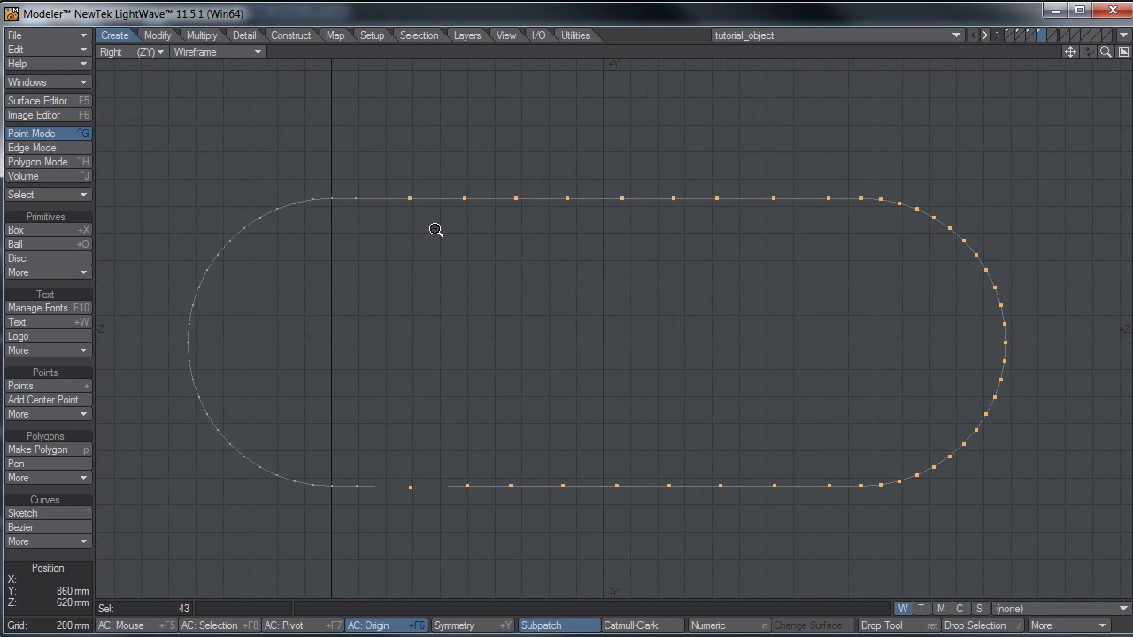
Move the selected path points numerically by -163.5 mm in Z with zero X and Y offsets, undoing a first try with .327/2.
key(t)
key(n)
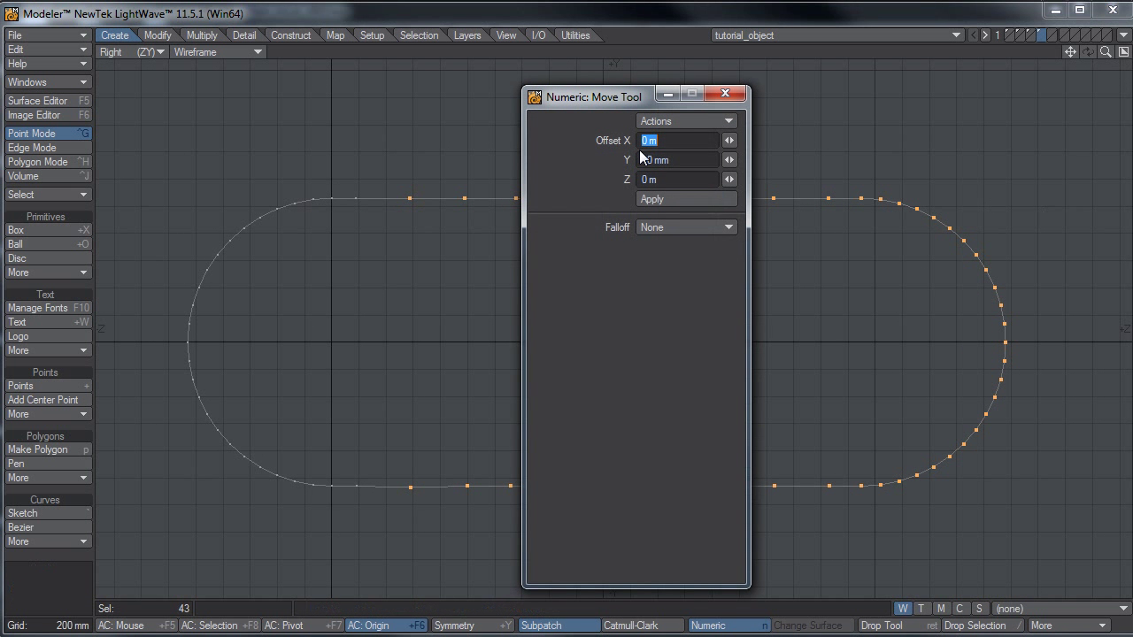
drag(606, 104, 728, 94)
key(Tab)
text(0)
key(Tab)
text(.327/2)
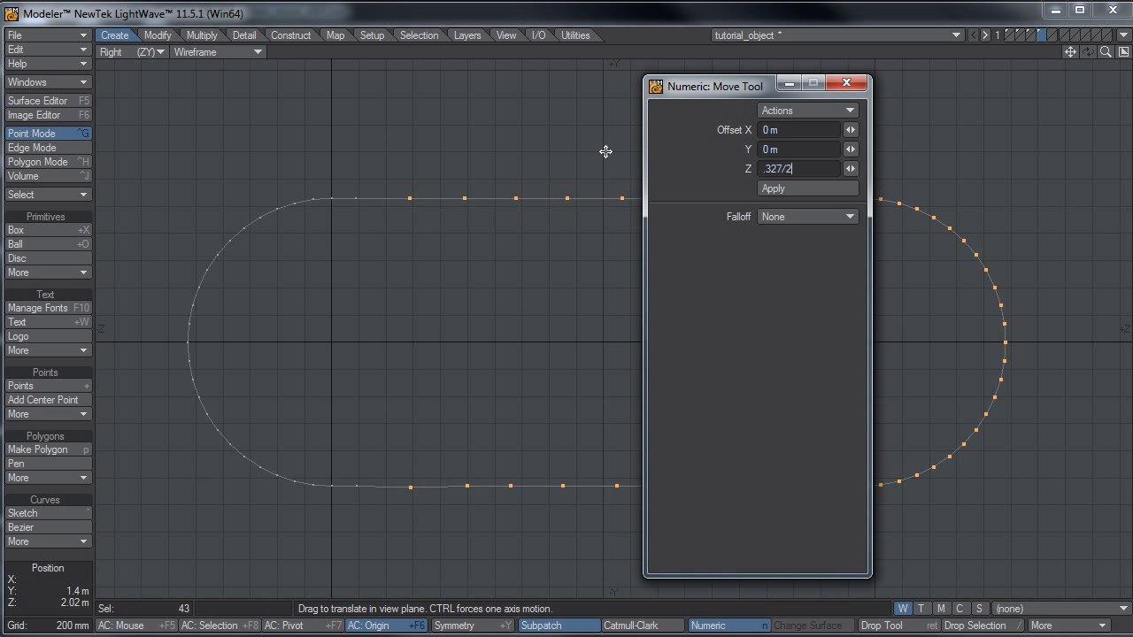
click(773, 189)
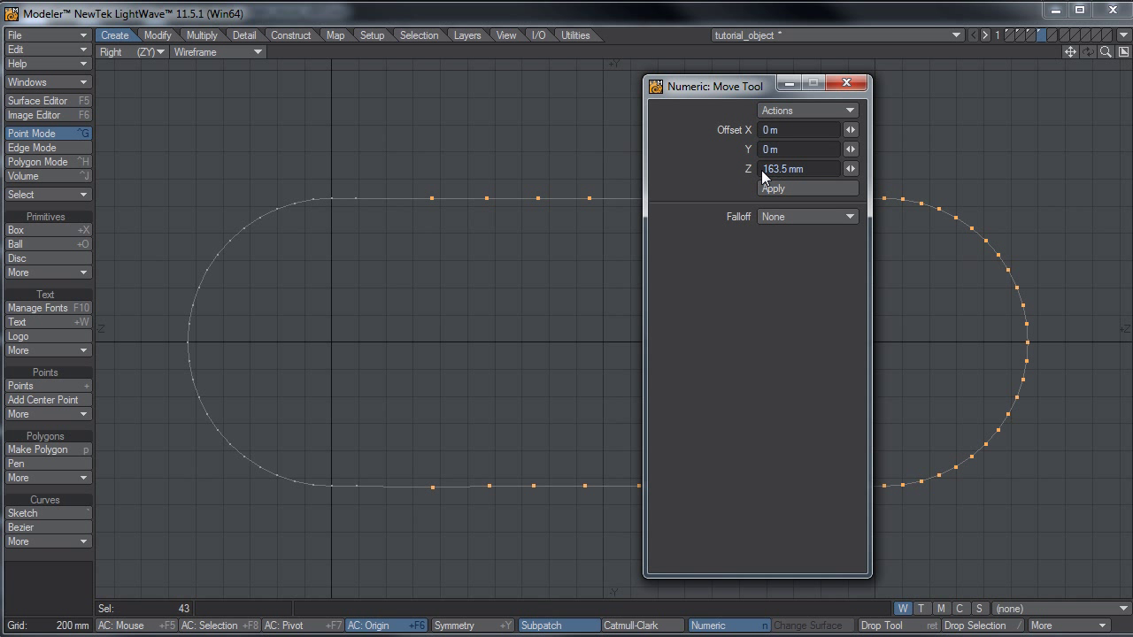
click(645, 16)
key(ctrl+z)
click(771, 168)
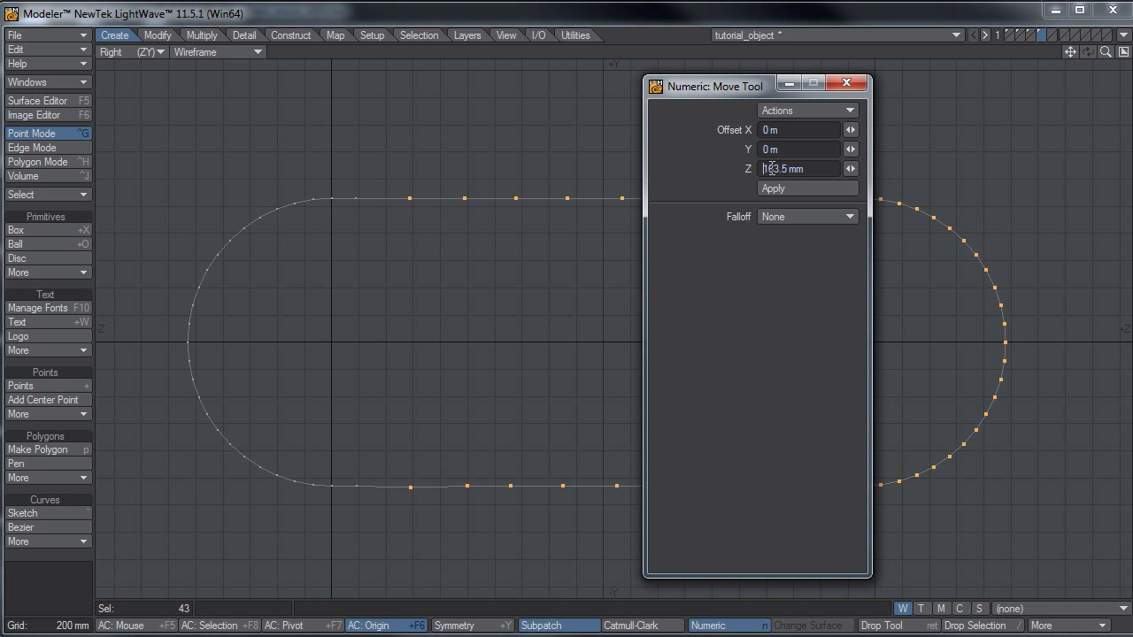
click(793, 186)
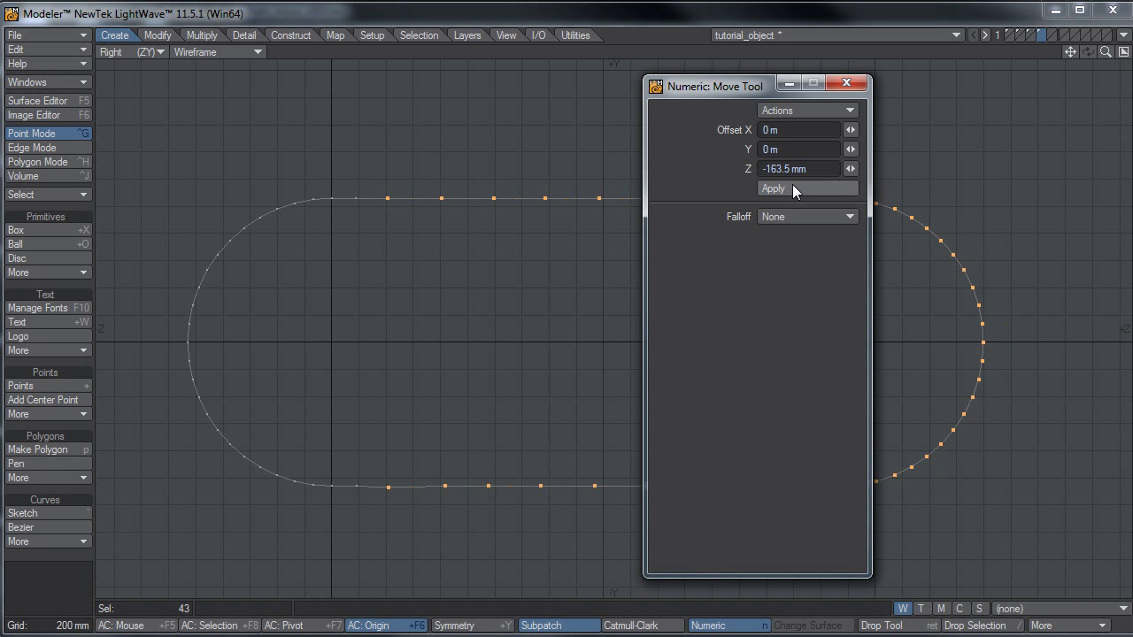
Return to Layout and review the chain on the shortened path together with its Chain Move values.
click(831, 18)
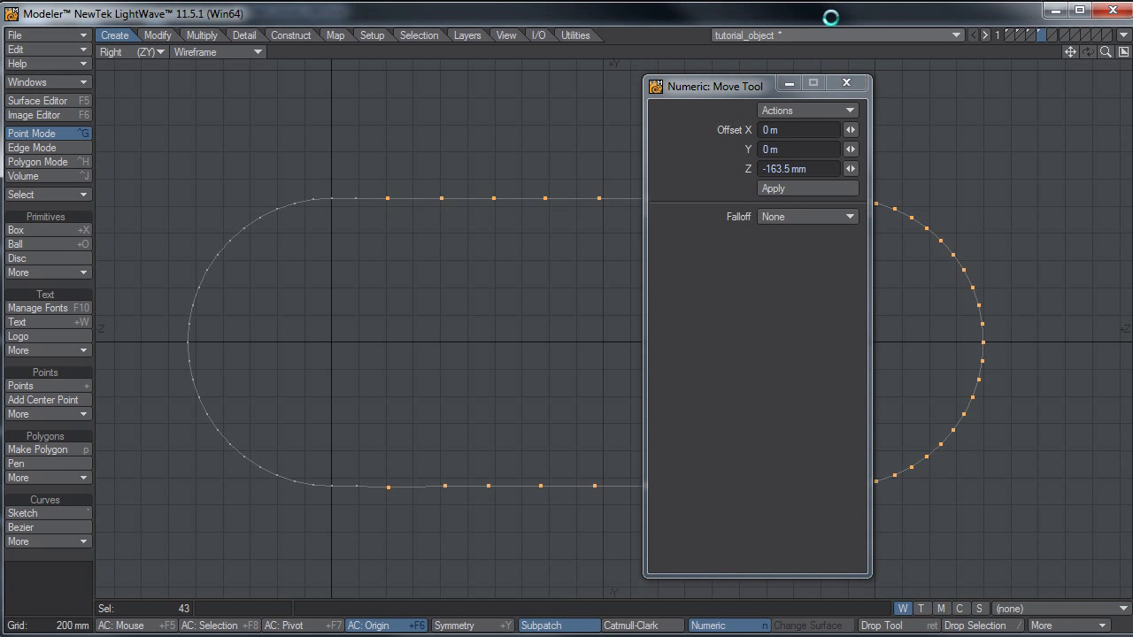
key(F12)
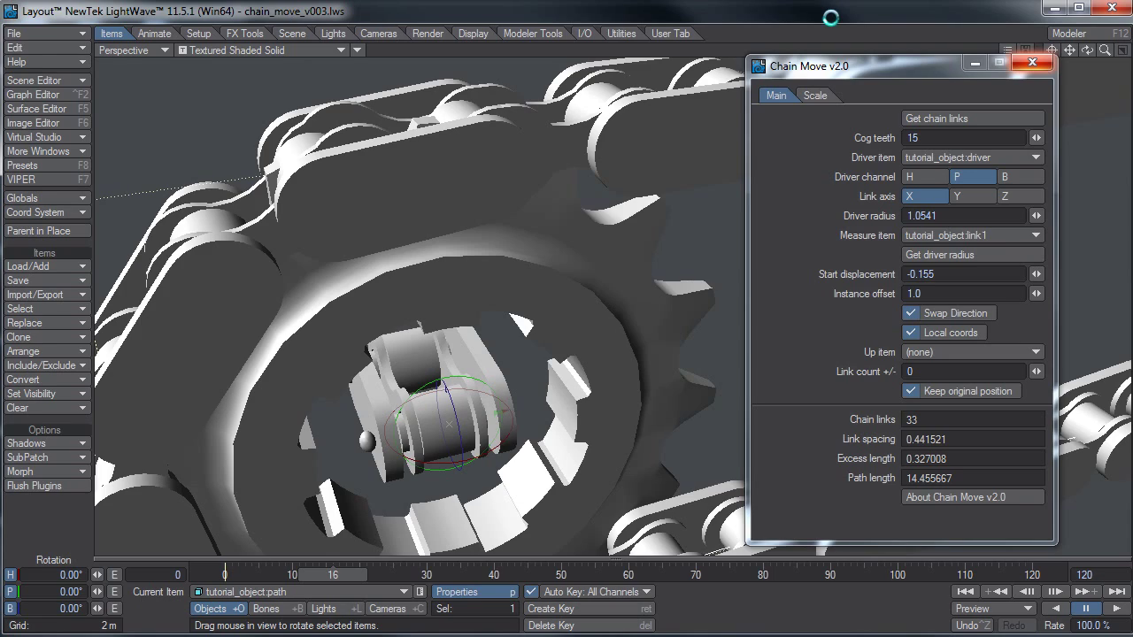
mouse_move(587, 184)
ctrl+alt+mouse_down()
mouse_move(518, 183)
mouse_move(553, 183)
mouse_move(549, 132)
mouse_move(628, 155)
mouse_move(606, 146)
mouse_move(536, 168)
mouse_move(579, 219)
mouse_move(523, 187)
mouse_move(611, 265)
mouse_move(549, 283)
mouse_move(533, 198)
mouse_move(505, 235)
mouse_move(524, 219)
mouse_move(570, 252)
ctrl+alt+mouse_up()
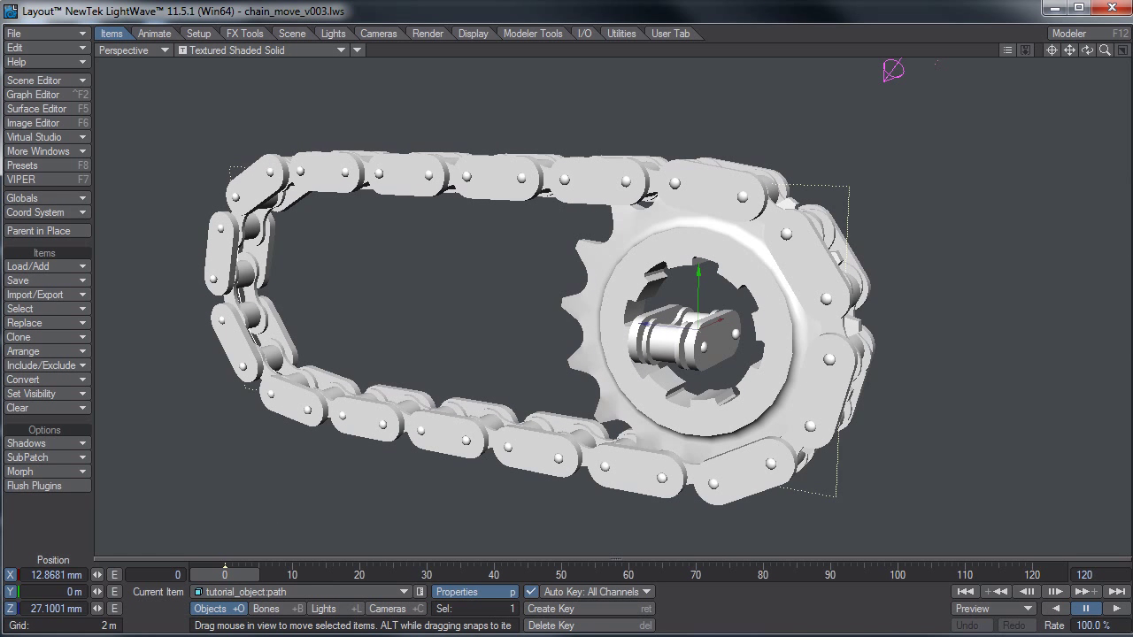
drag(926, 69, 937, 68)
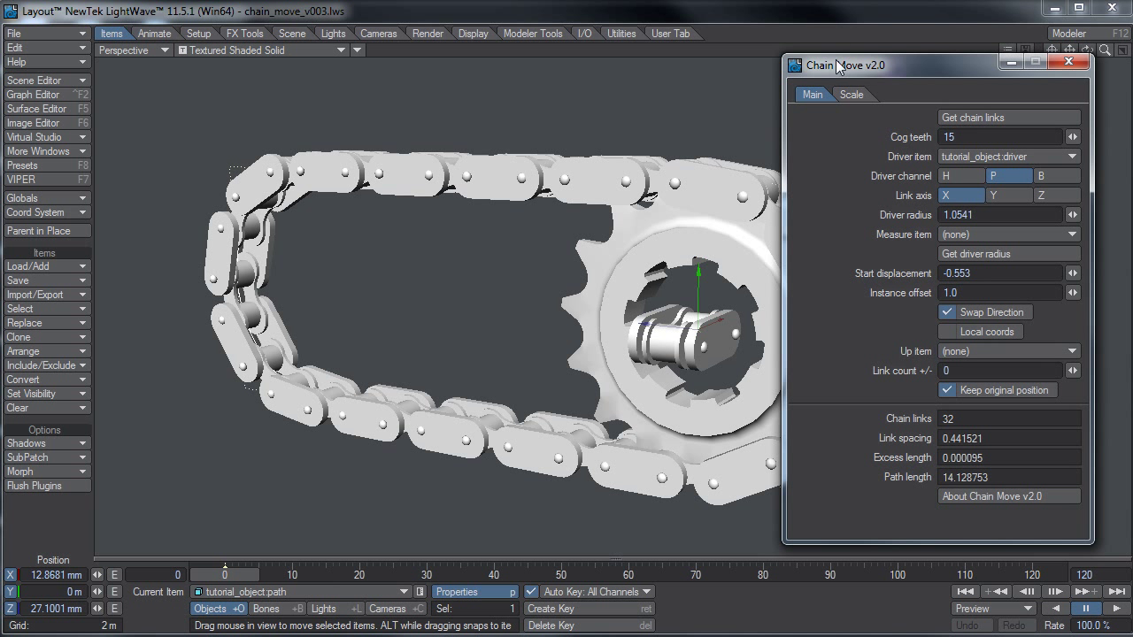
drag(838, 75, 1132, 74)
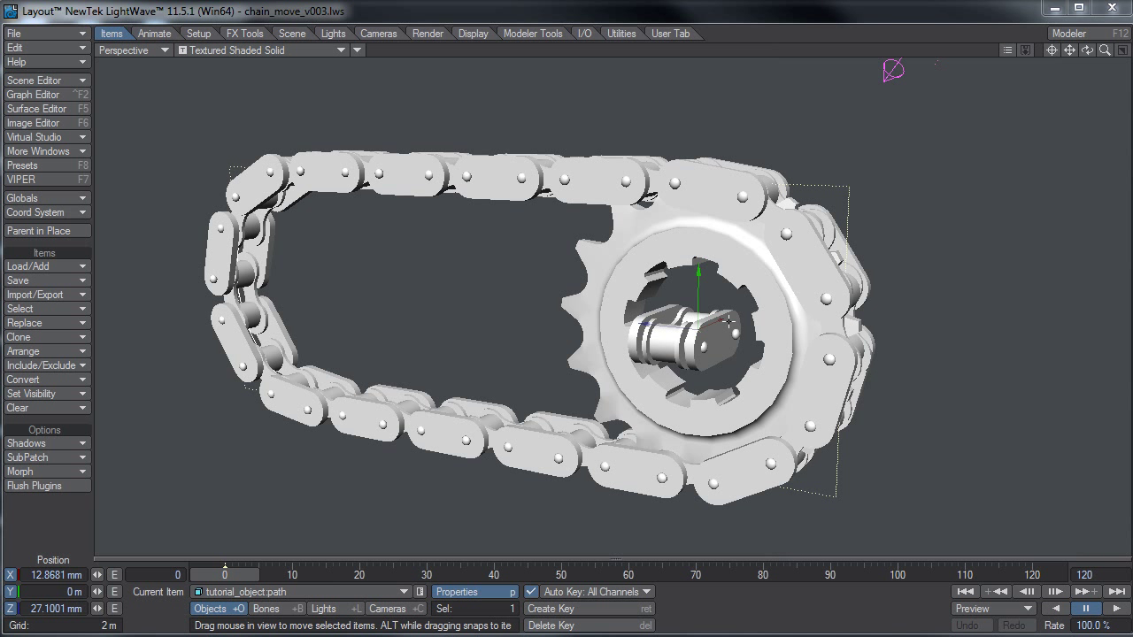
Select both source chain links and move them out of the driver's centre to about X -3.74 m and Z 5.17 m.
shift+click(708, 292)
alt+drag(762, 330, 723, 350)
alt+drag(498, 466, 427, 538)
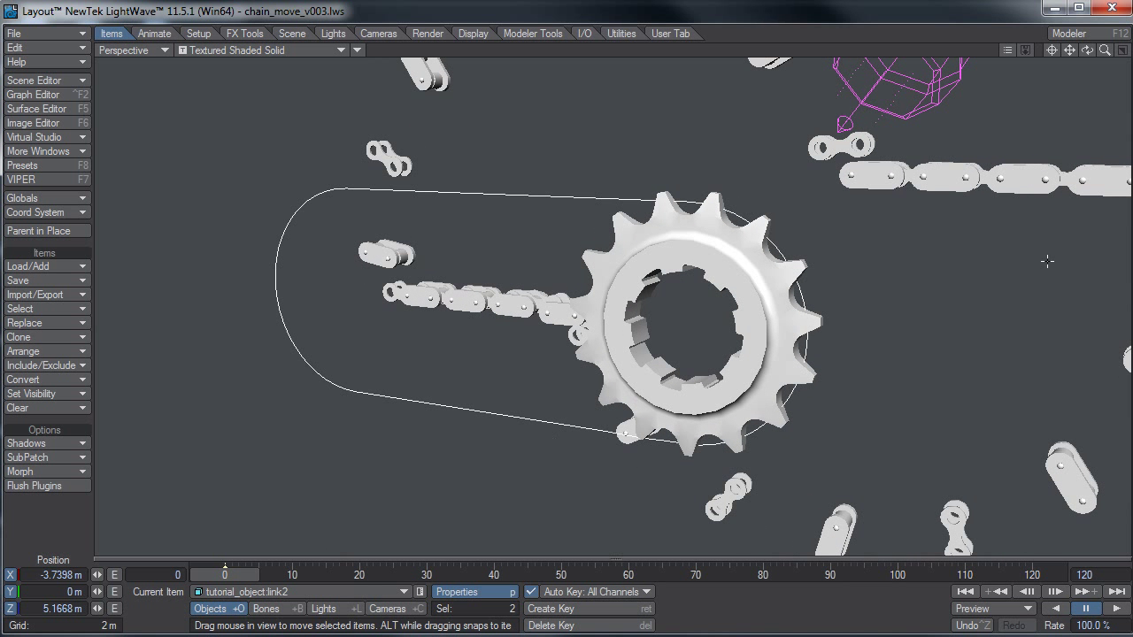
Select the path and turn on Local coords in its Chain Move settings.
middle_drag(312, 173, 323, 222)
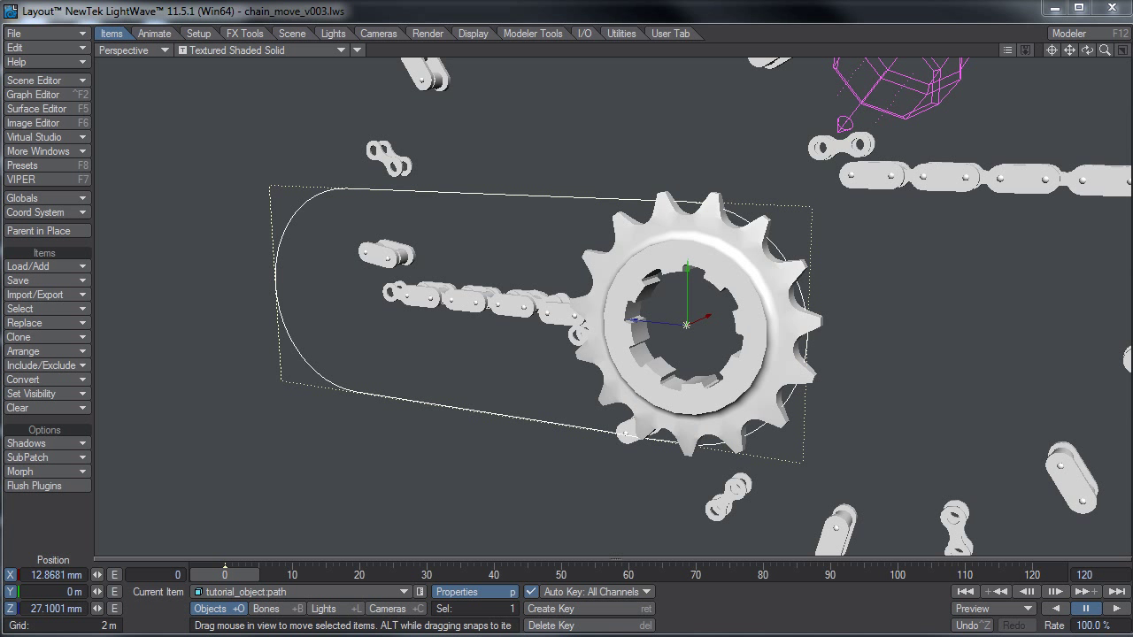
click(941, 353)
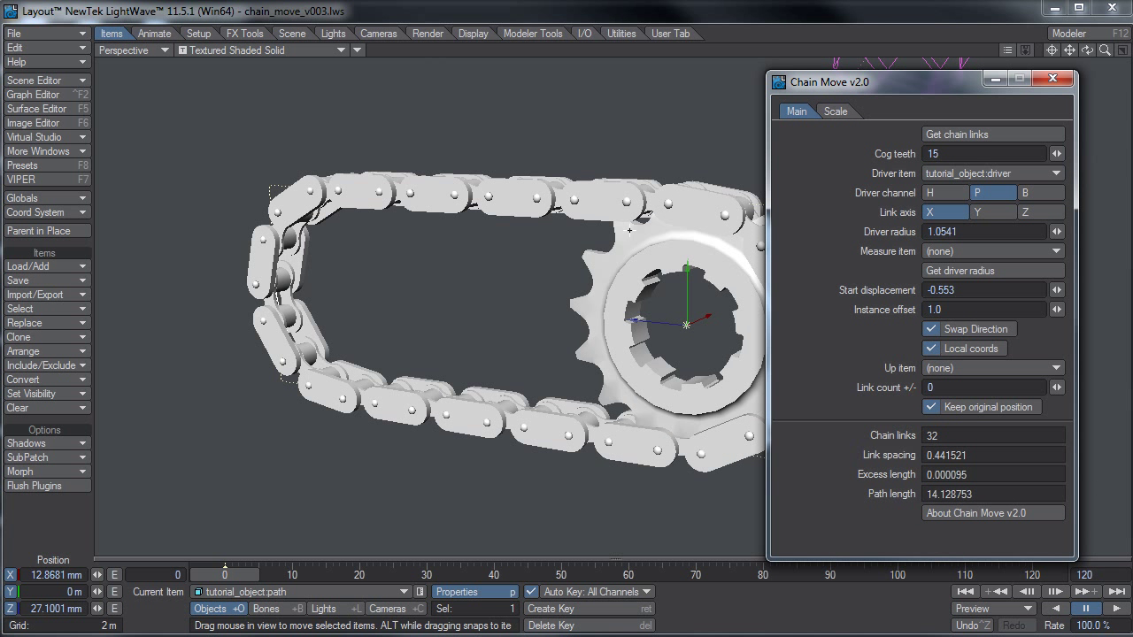
drag(792, 84, 829, 76)
Inspect the chain's fit on the path and driver sprocket from an angle and from the side, keeping the Chain Move values in view.
alt+drag(478, 350, 524, 350)
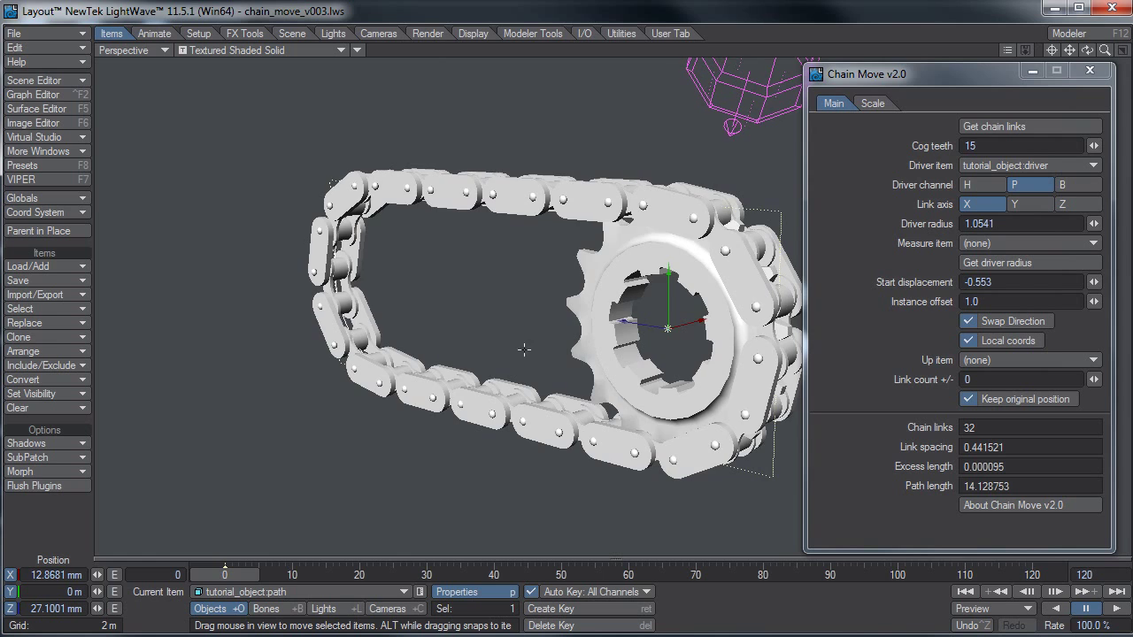
mouse_move(224, 573)
mouse_down()
mouse_move(897, 573)
mouse_move(224, 573)
mouse_up()
click(842, 76)
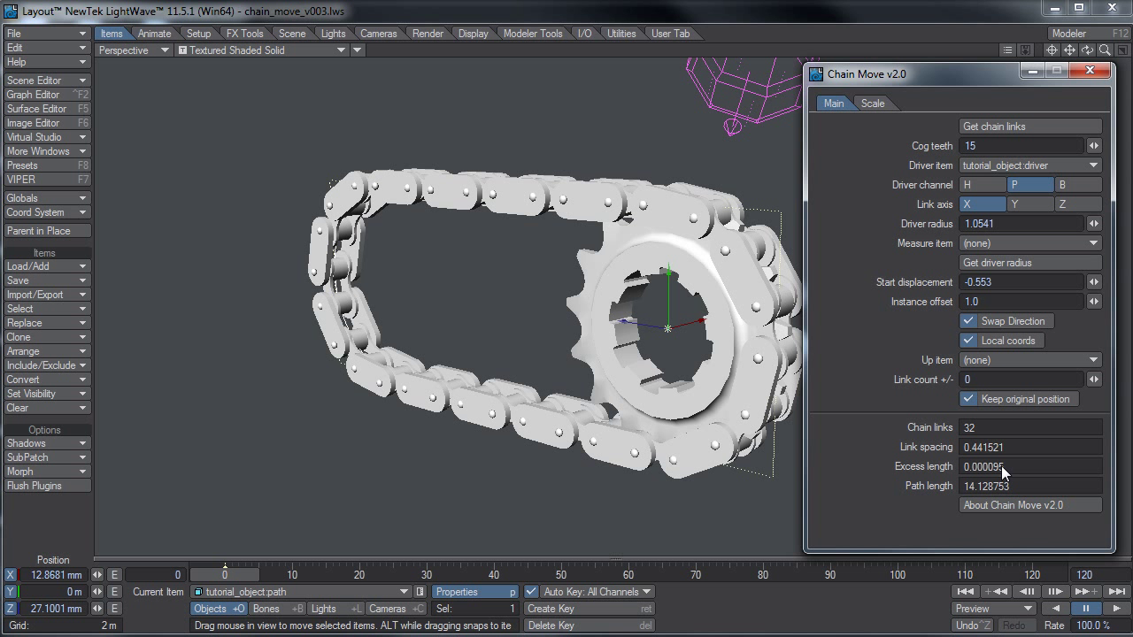
drag(878, 71, 938, 80)
drag(1087, 51, 442, 12)
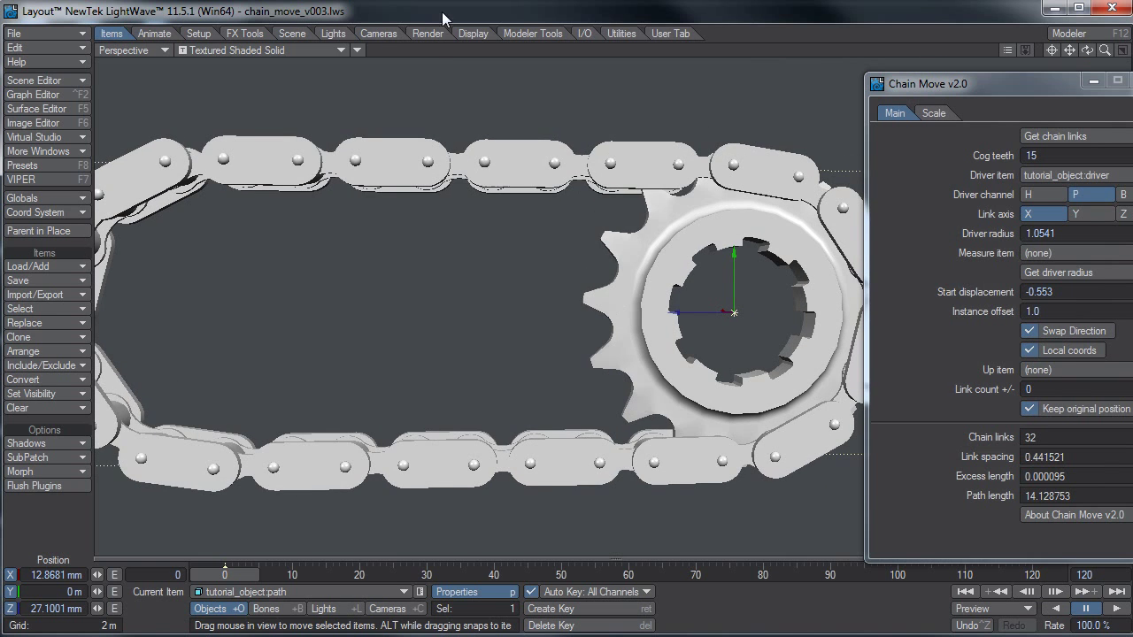
Play the animation and inspect the chain running around the driver sprocket from the side and at an angle.
scroll(603, 144, down, 3)
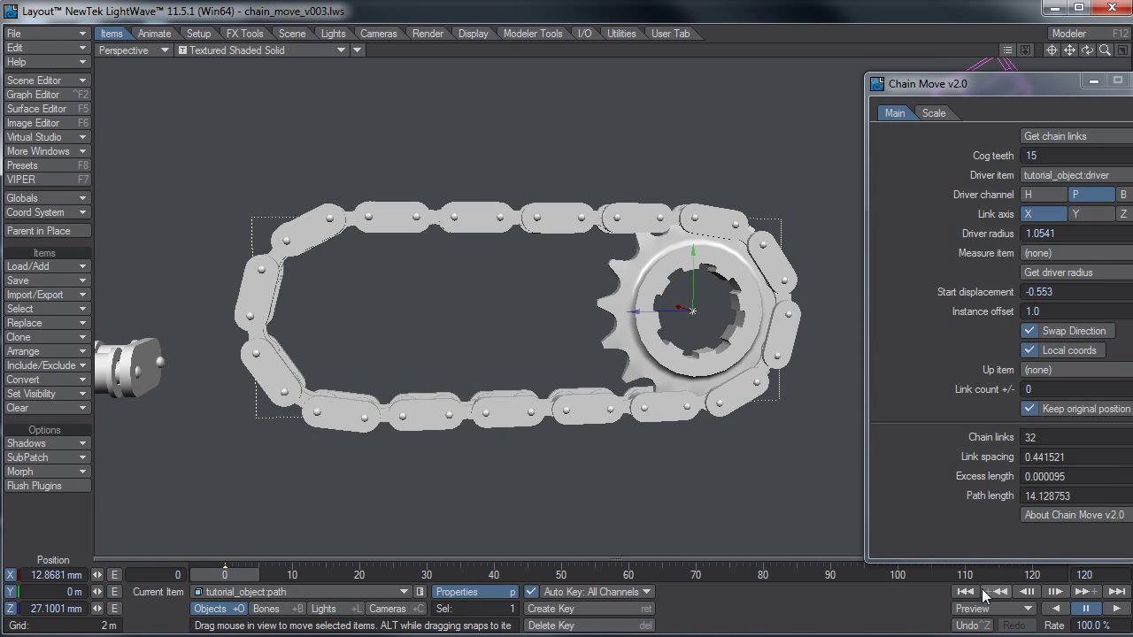
click(1115, 608)
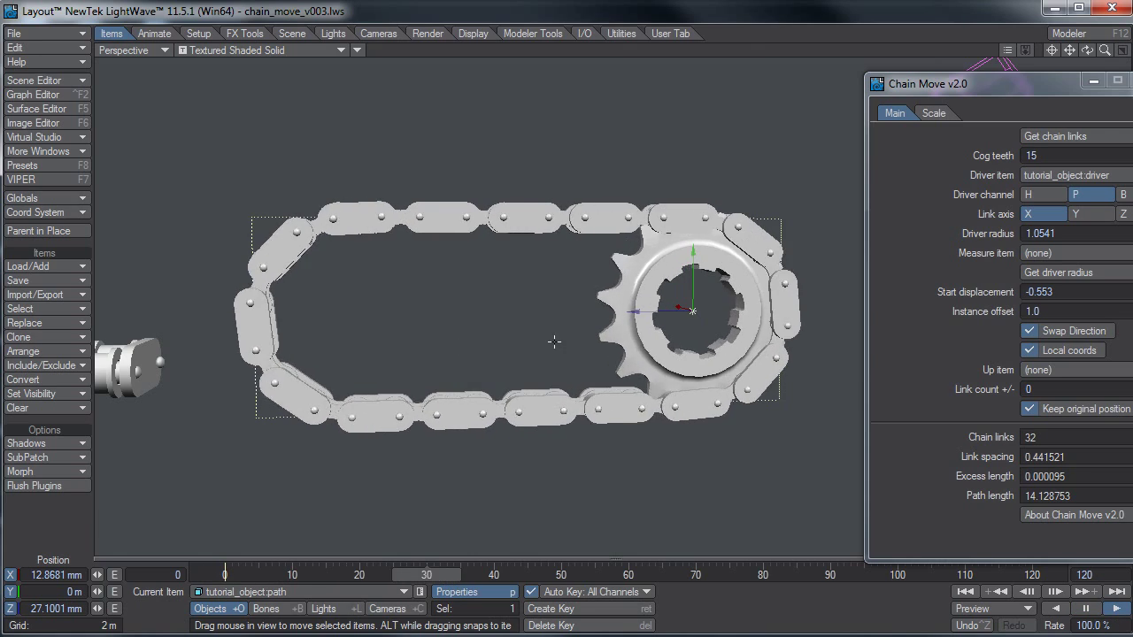
drag(1087, 50, 1113, 68)
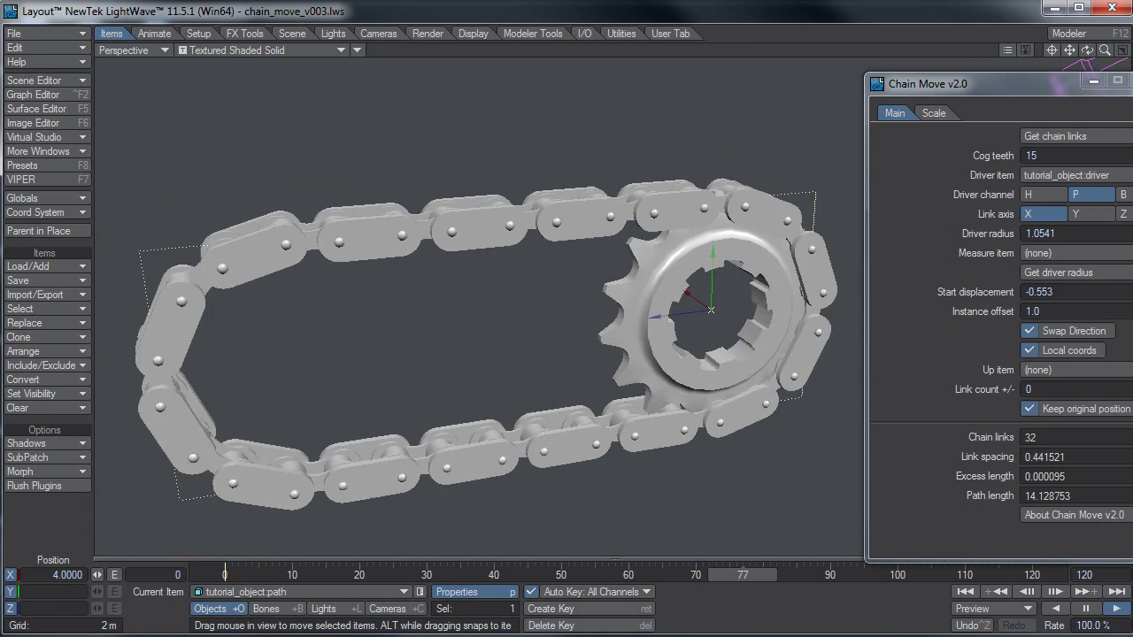
mouse_move(505, 288)
alt+mouse_down()
mouse_move(549, 298)
mouse_move(504, 256)
mouse_move(510, 288)
alt+mouse_up()
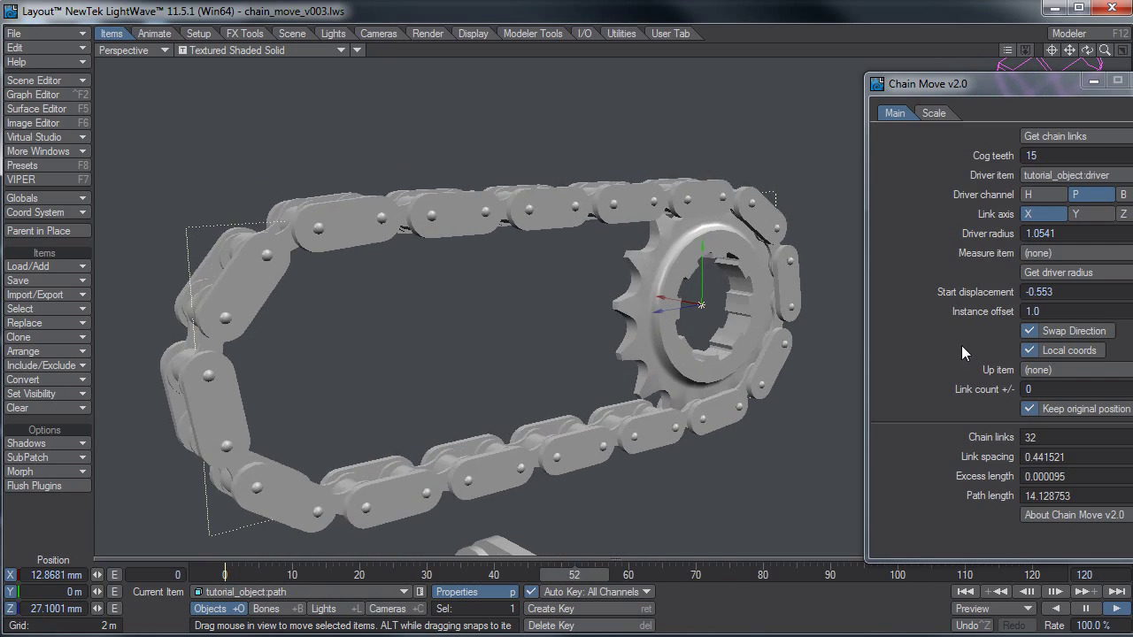
Reduce the Chain Move Link count +/- to -15 to remove links from the playing chain.
click(1082, 388)
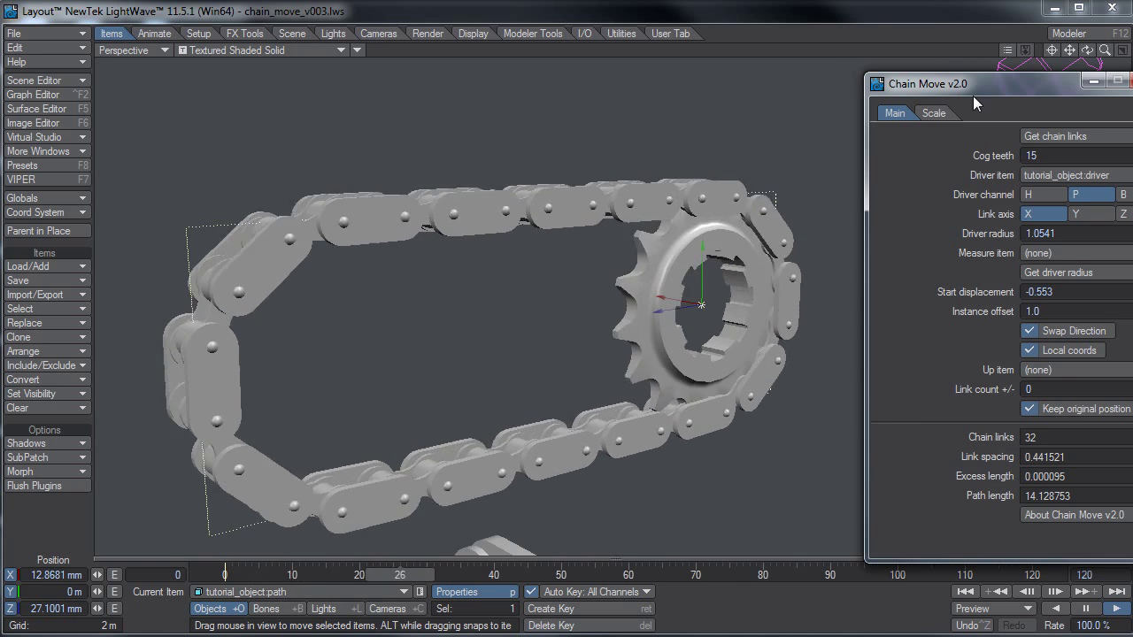
drag(973, 96, 954, 81)
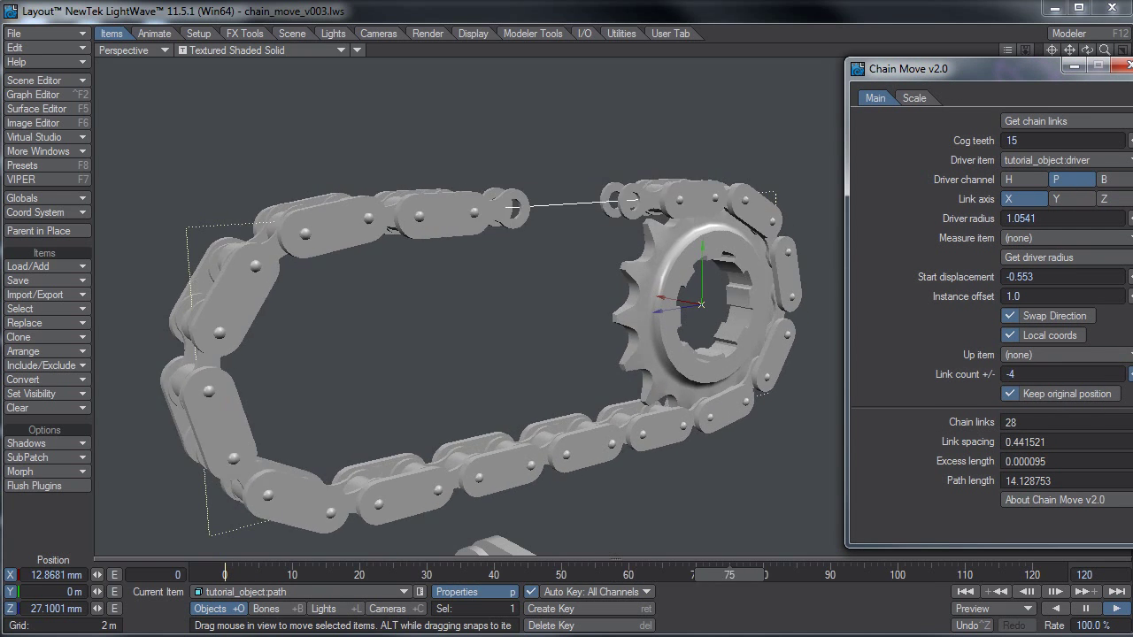
mouse_move(1131, 375)
mouse_down()
mouse_move(1120, 374)
mouse_move(1132, 375)
mouse_up()
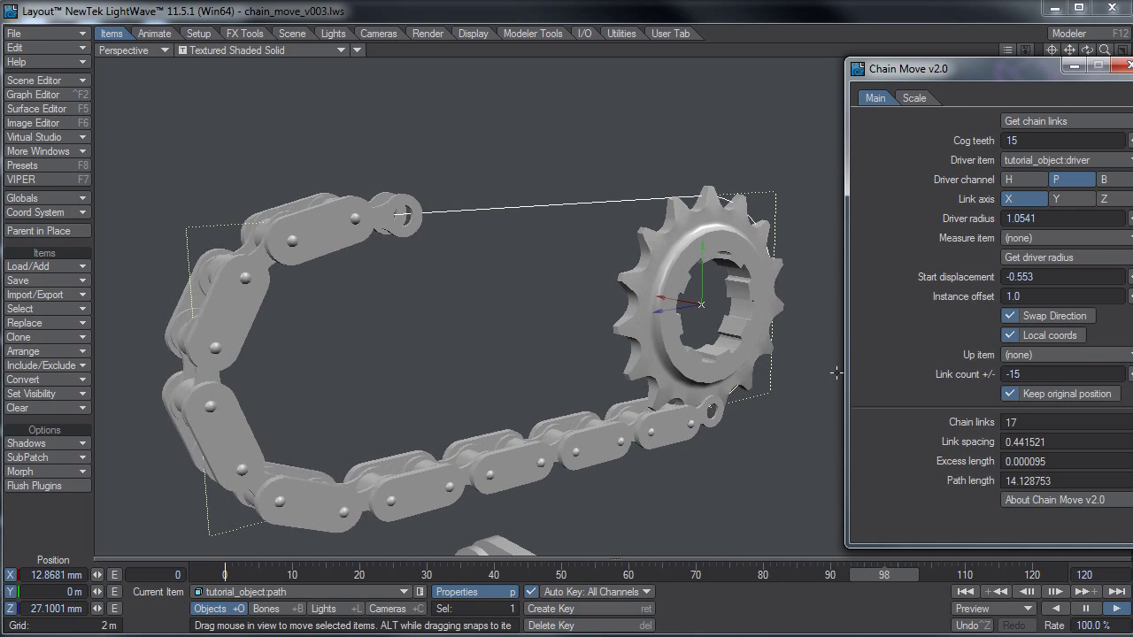
Turn off Keep original position, compare the spread of links along the path, and set Link count +/- to -12.
click(1061, 393)
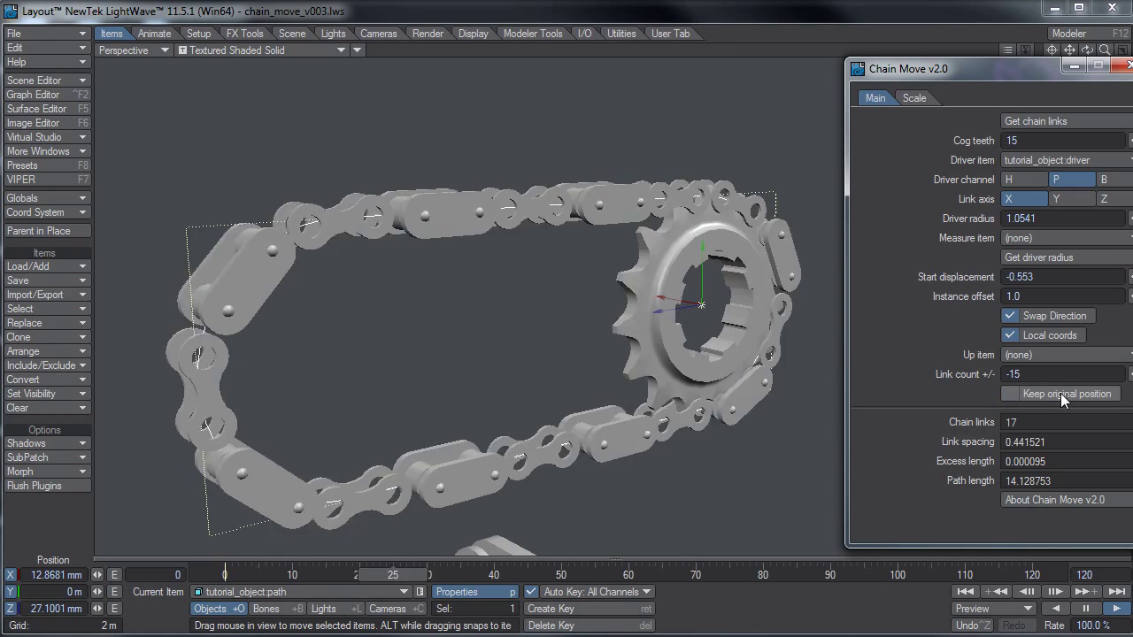
alt+drag(468, 301, 420, 302)
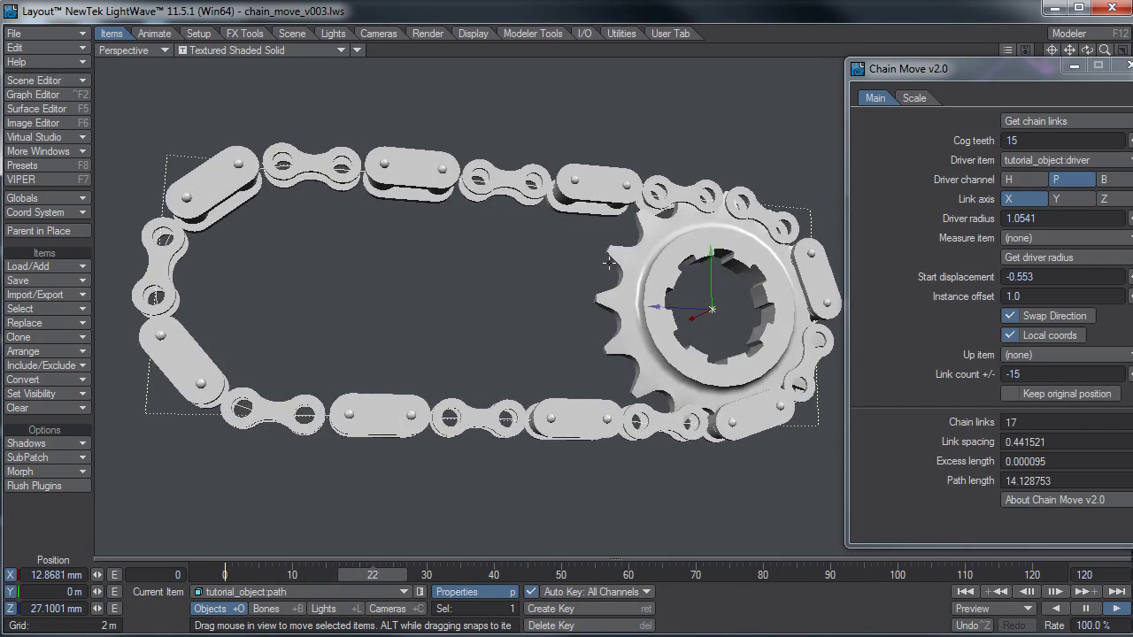
alt+drag(609, 263, 519, 189)
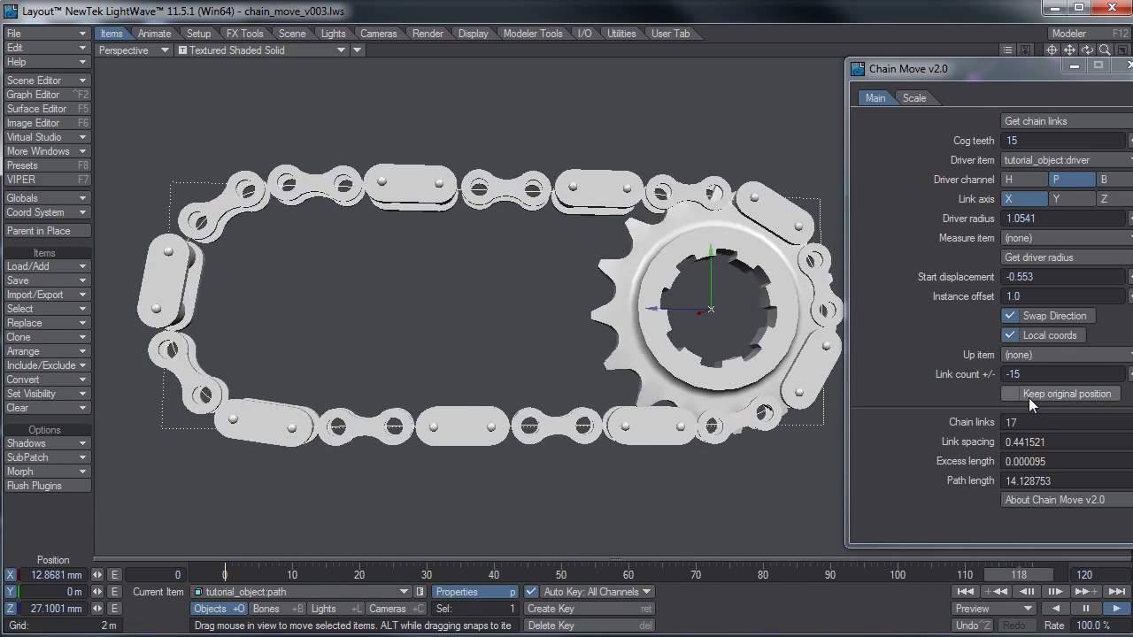
drag(1131, 374, 1132, 375)
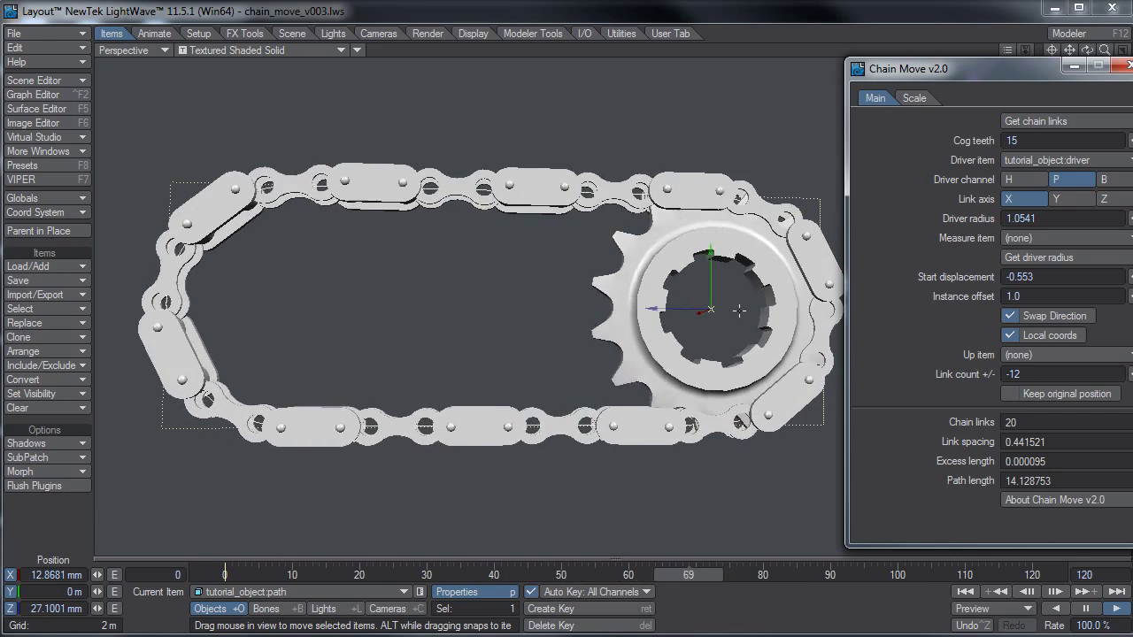
Turn Keep original position back on and reset Link count +/- to 0.
click(1043, 394)
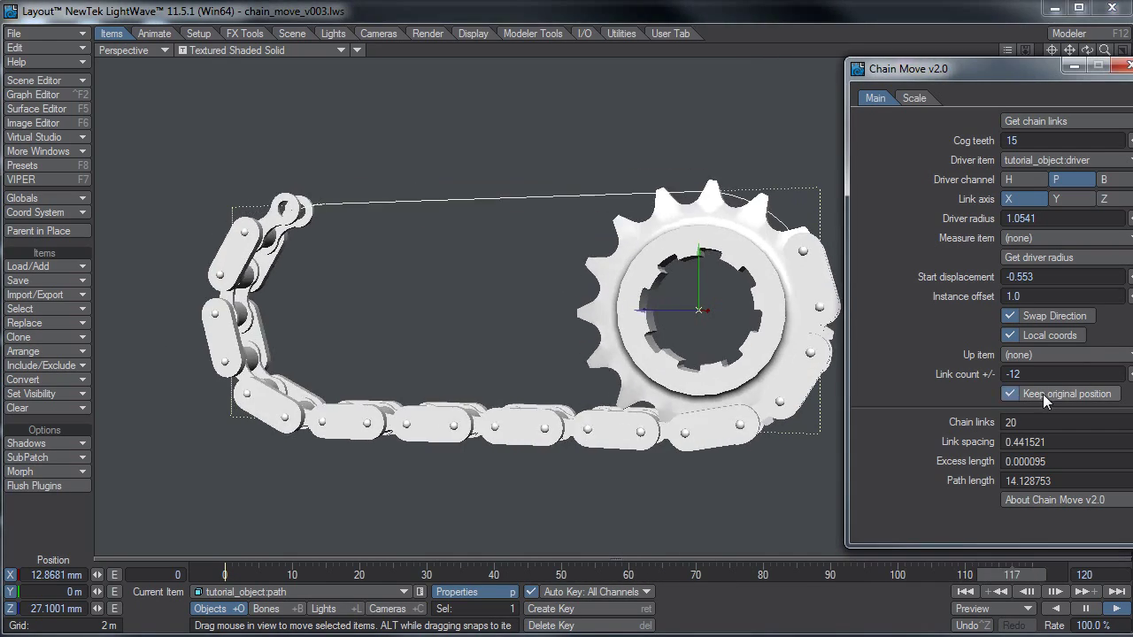
drag(1027, 375, 998, 374)
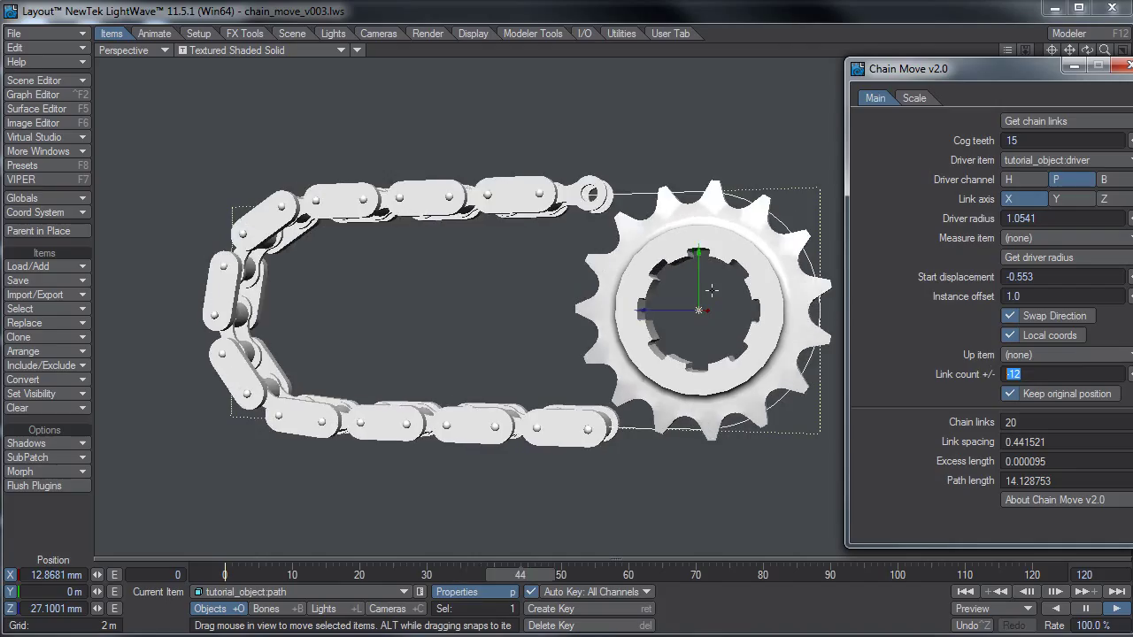
text(0)
key(Return)
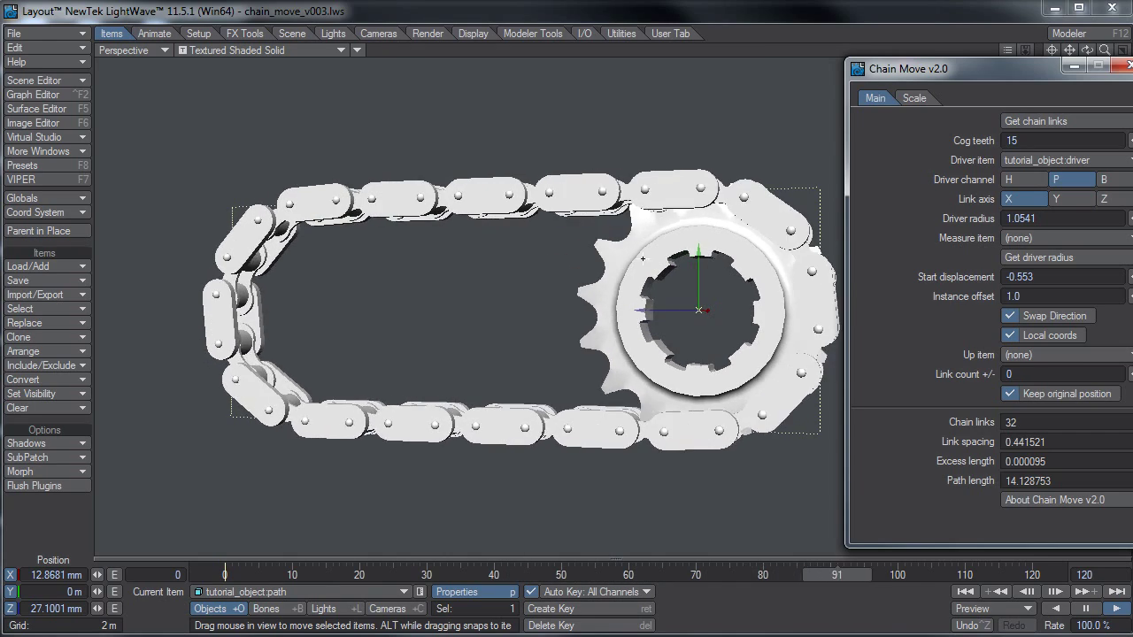
View the running chain from the driver's end and close the Chain Move settings.
alt+drag(643, 258, 603, 297)
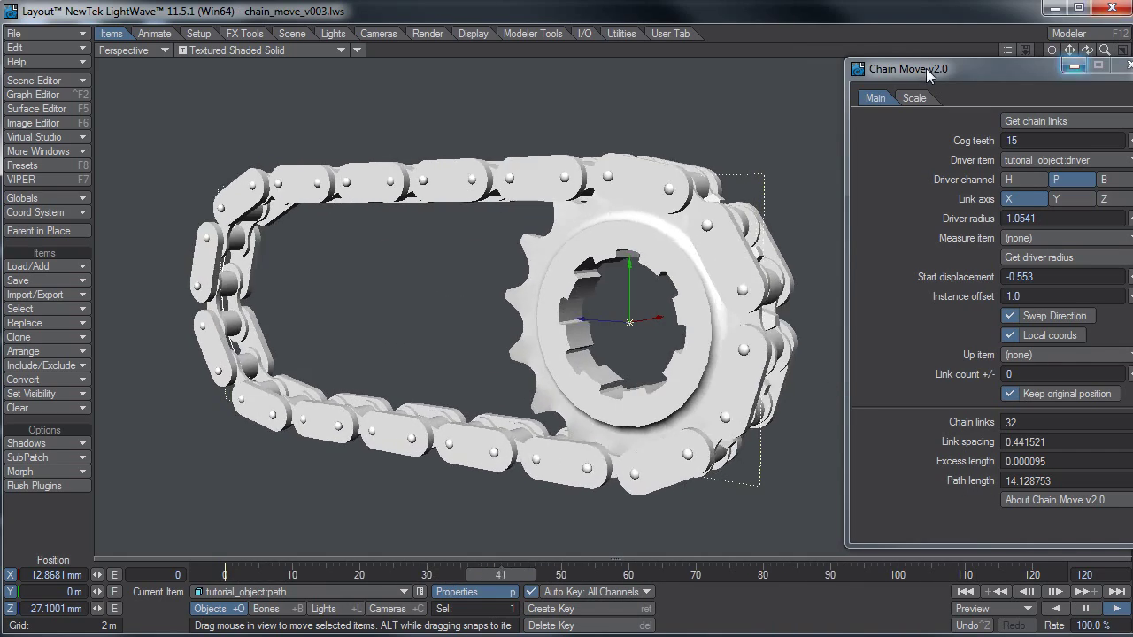
drag(926, 68, 818, 63)
click(1024, 63)
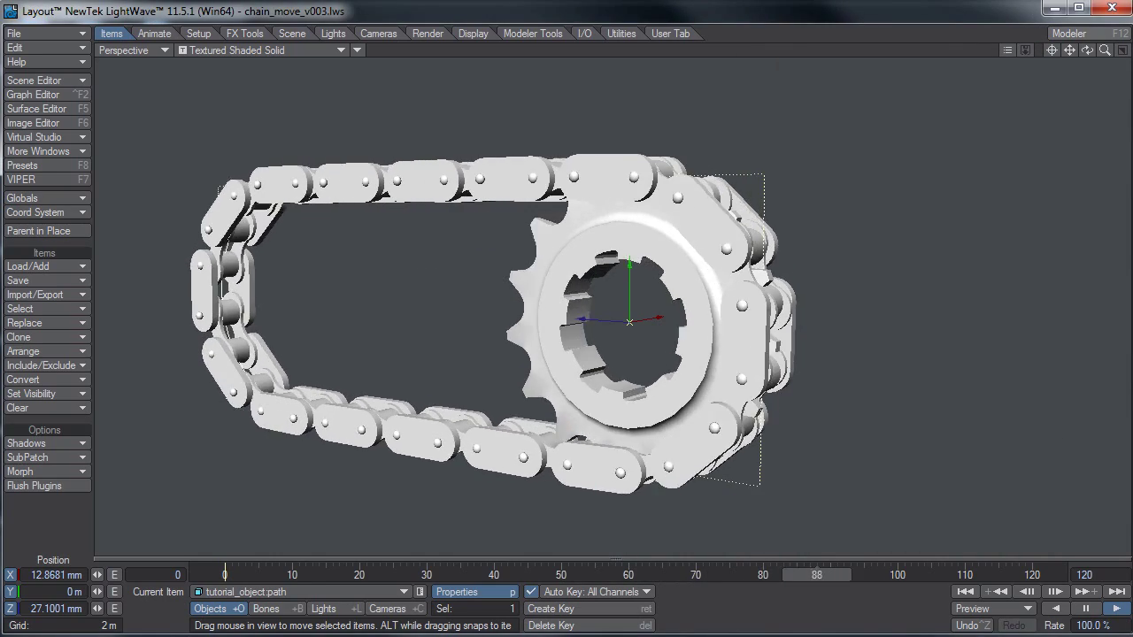